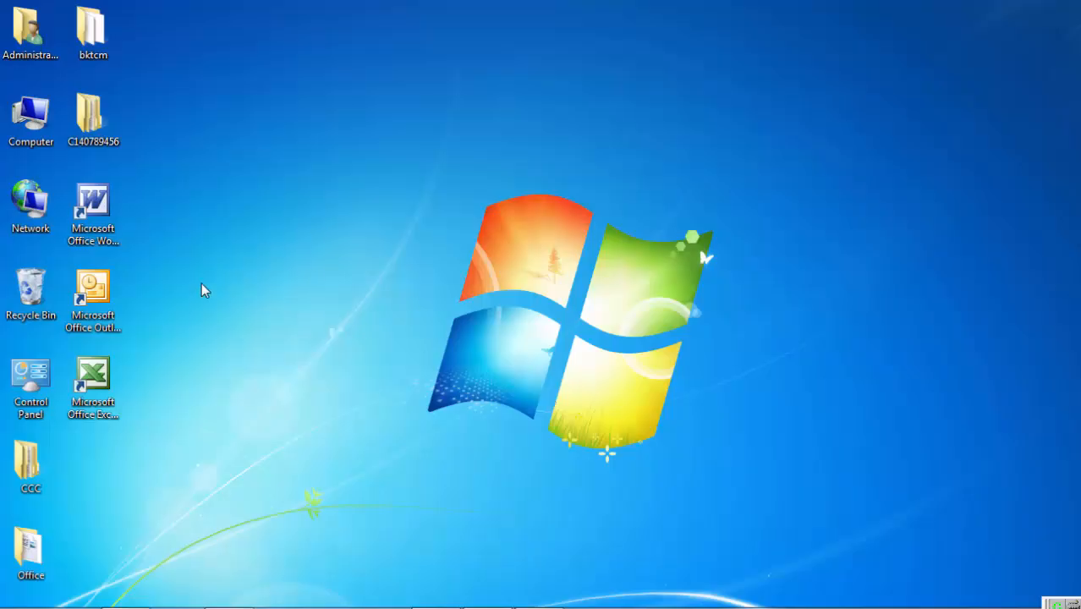
# Step: Create a blank Word document on the desktop with its default name and open it in Word
pyautogui.click(164, 314)
pyautogui.rightClick(165, 320)
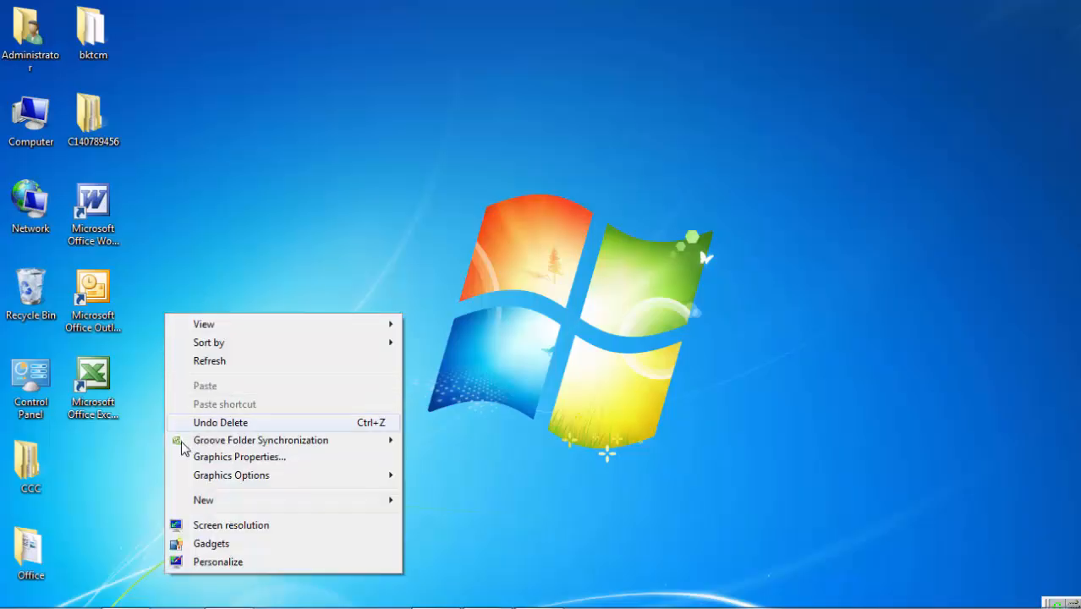
pyautogui.moveTo(200, 479)
pyautogui.moveTo(289, 501)
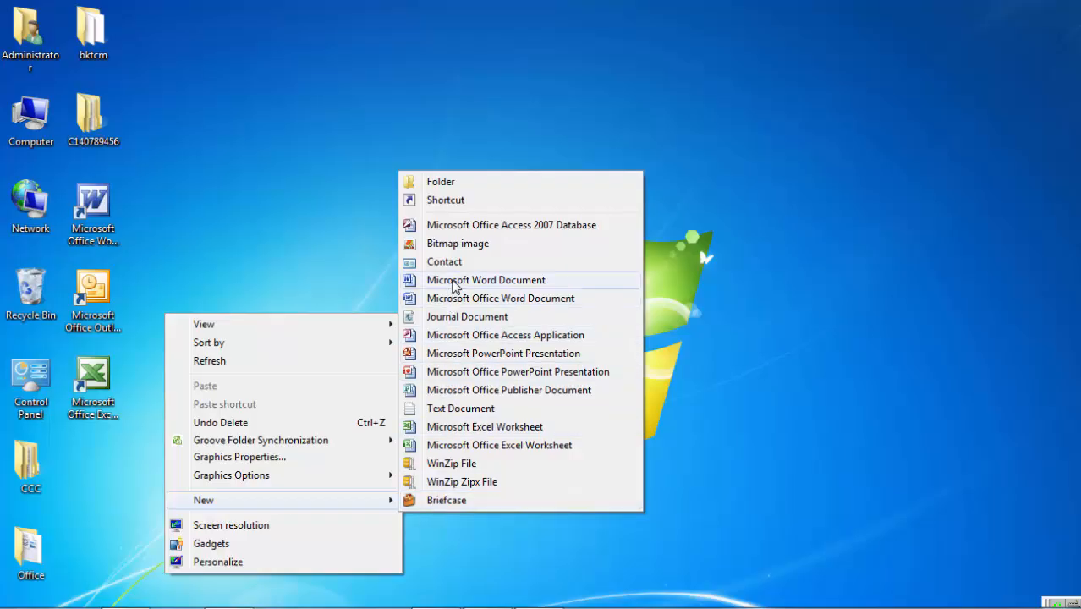
pyautogui.click(454, 286)
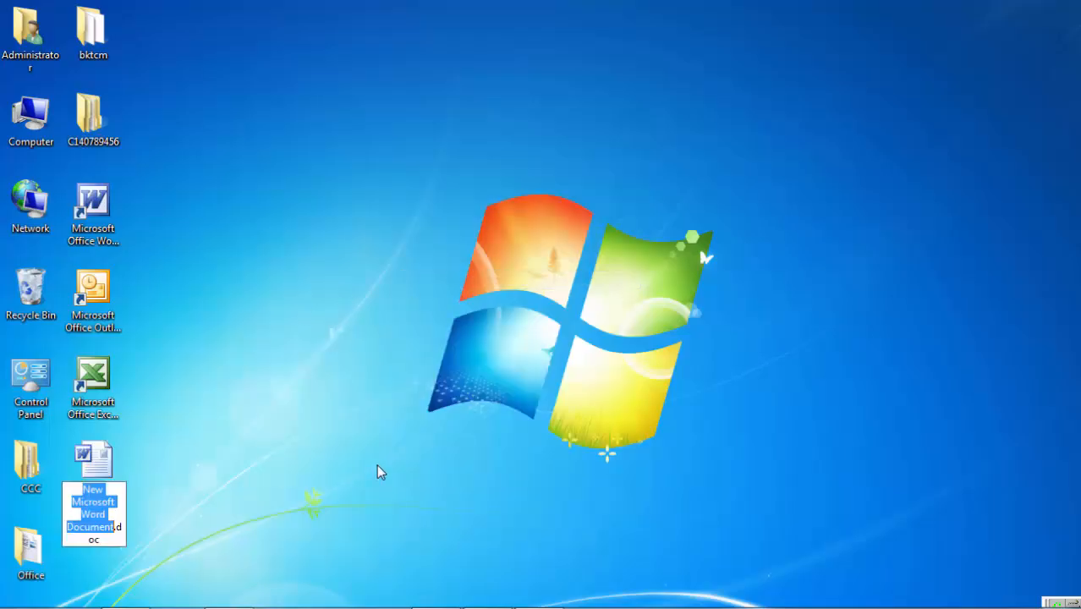
pyautogui.press('Return')
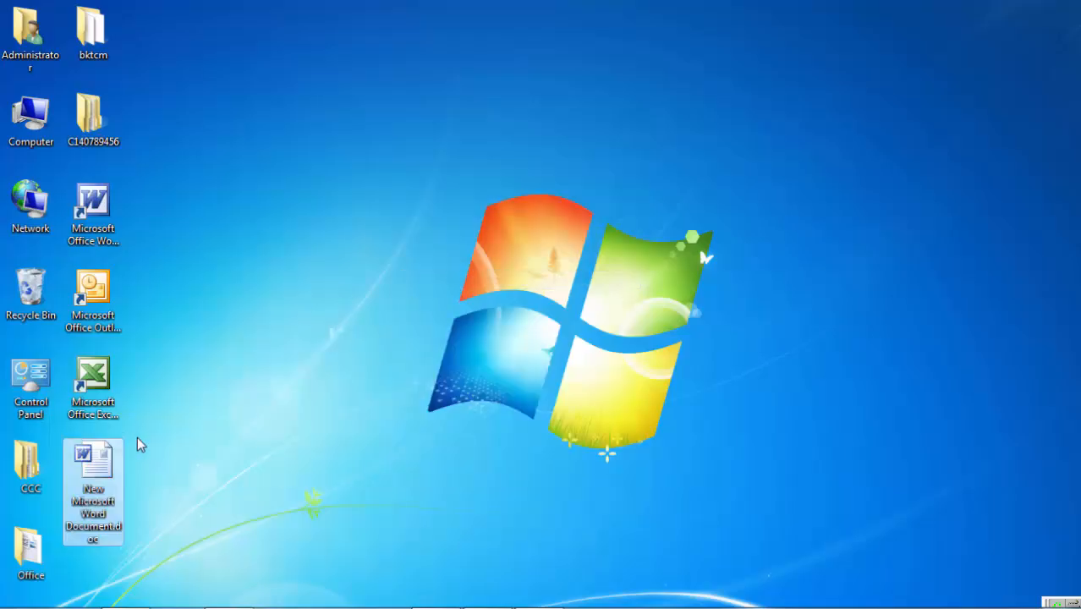
pyautogui.doubleClick(103, 475)
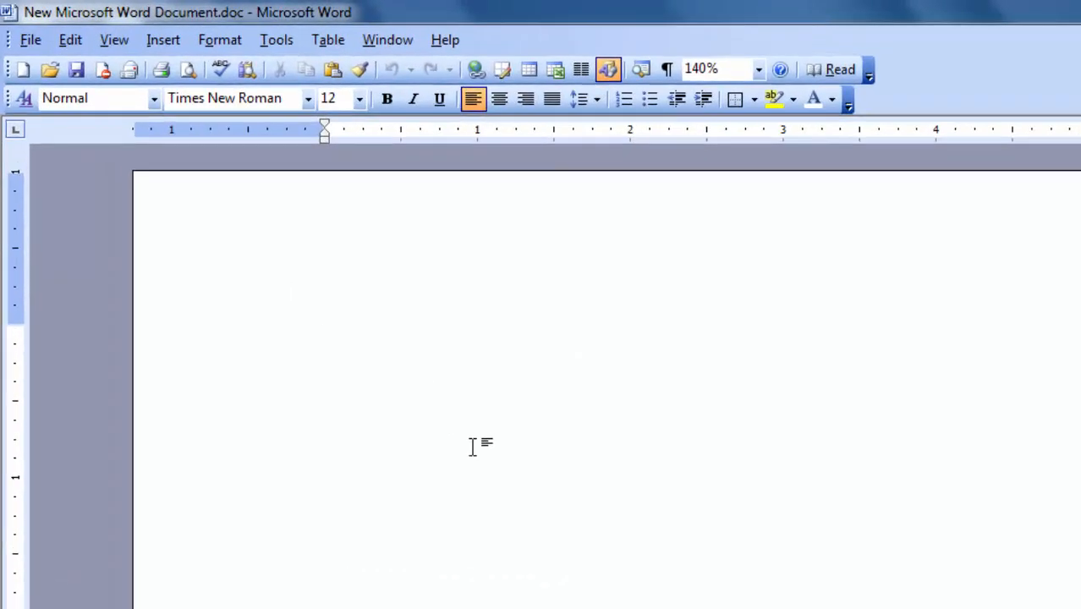
# Step: Type the Gujarati addressee block (પ્રતિ, the recipient's name, village, city, PIN) and begin the વિષયઃ line
pyautogui.write('પ')
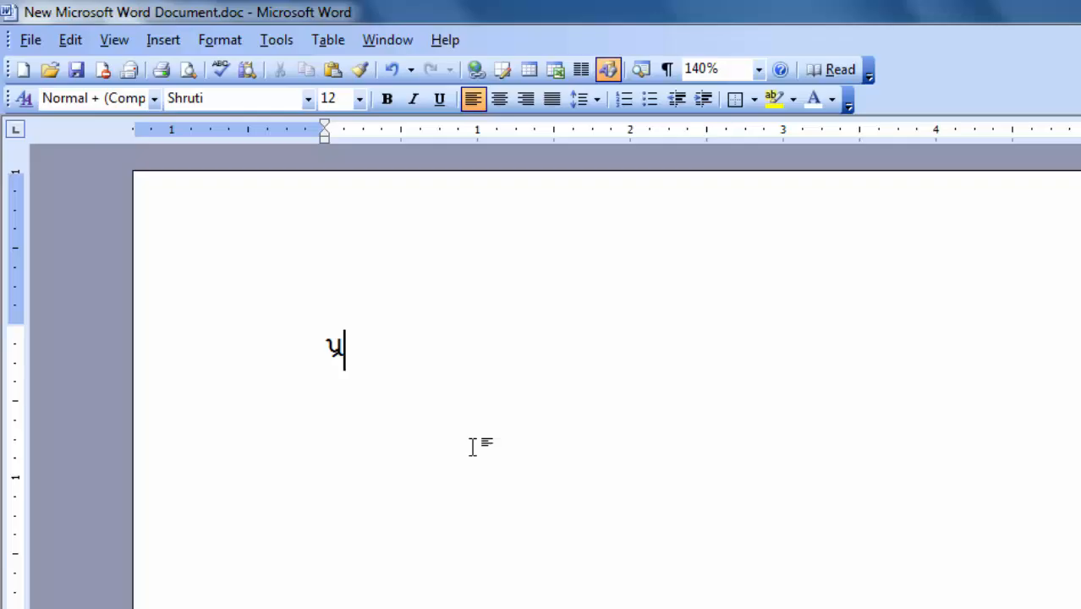
pyautogui.write('્રતિ, ')
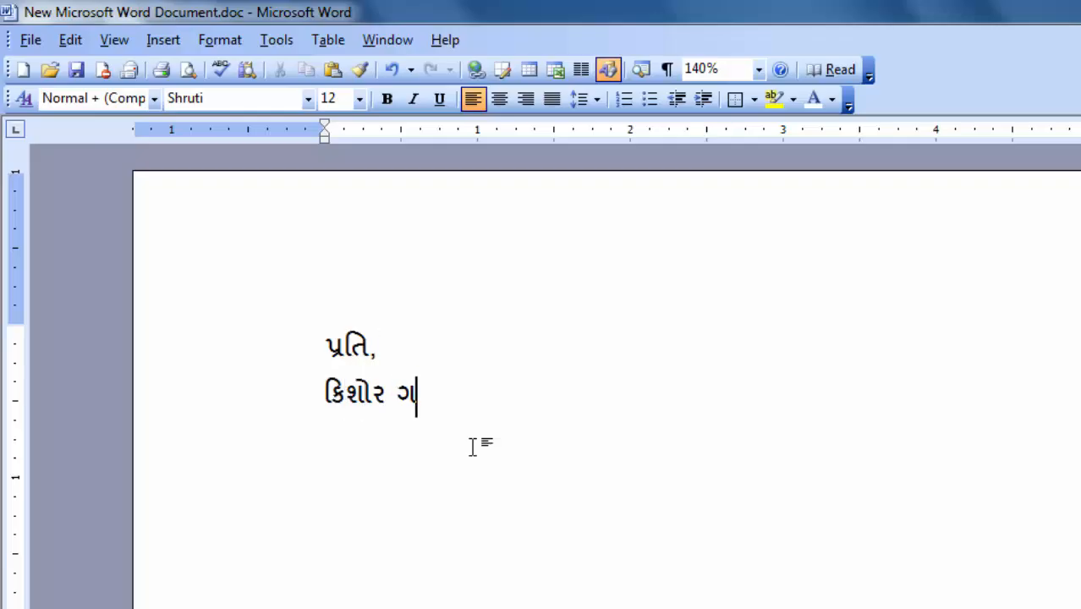
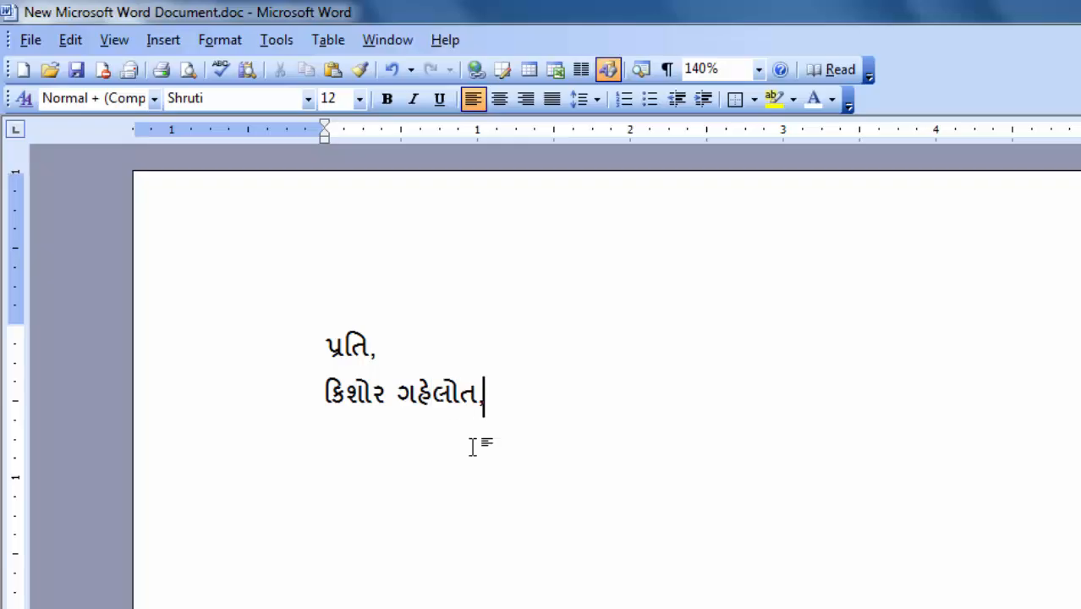
pyautogui.press('Return')
pyautogui.write('કાોણપ્દ')
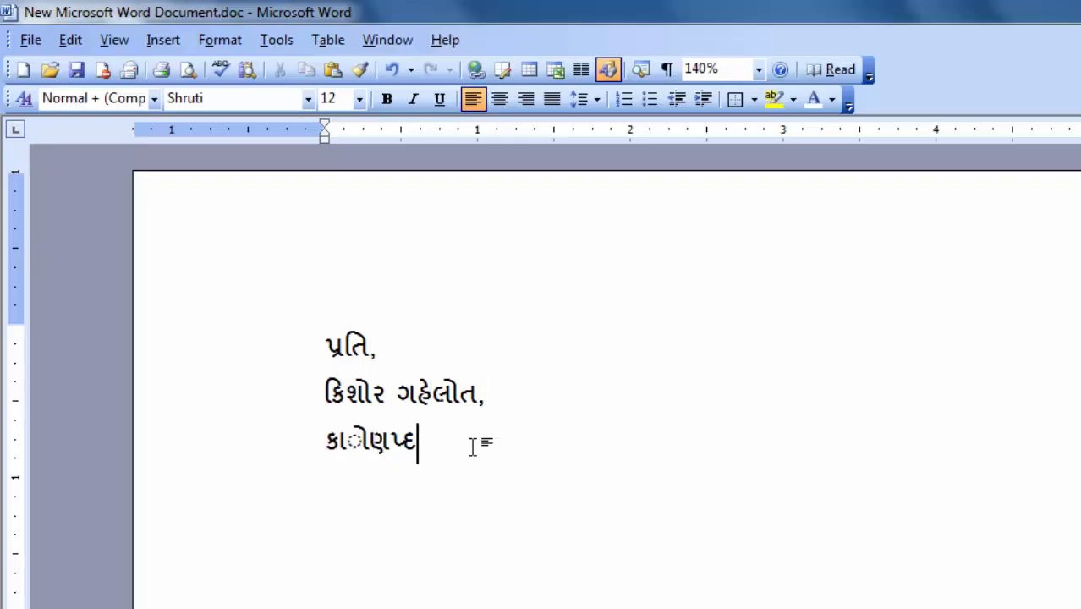
pyautogui.press('BackSpace')
pyautogui.press('BackSpace')
pyautogui.press('BackSpace')
pyautogui.press('BackSpace')
pyautogui.press('BackSpace')
pyautogui.write('ણો')
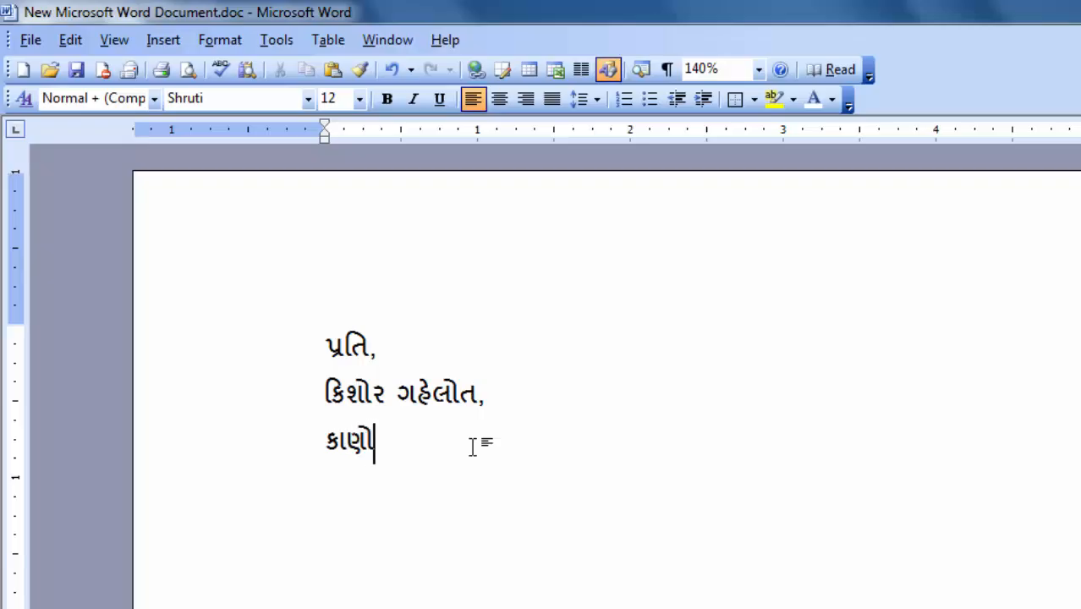
pyautogui.write('દર, પાલનપુર')
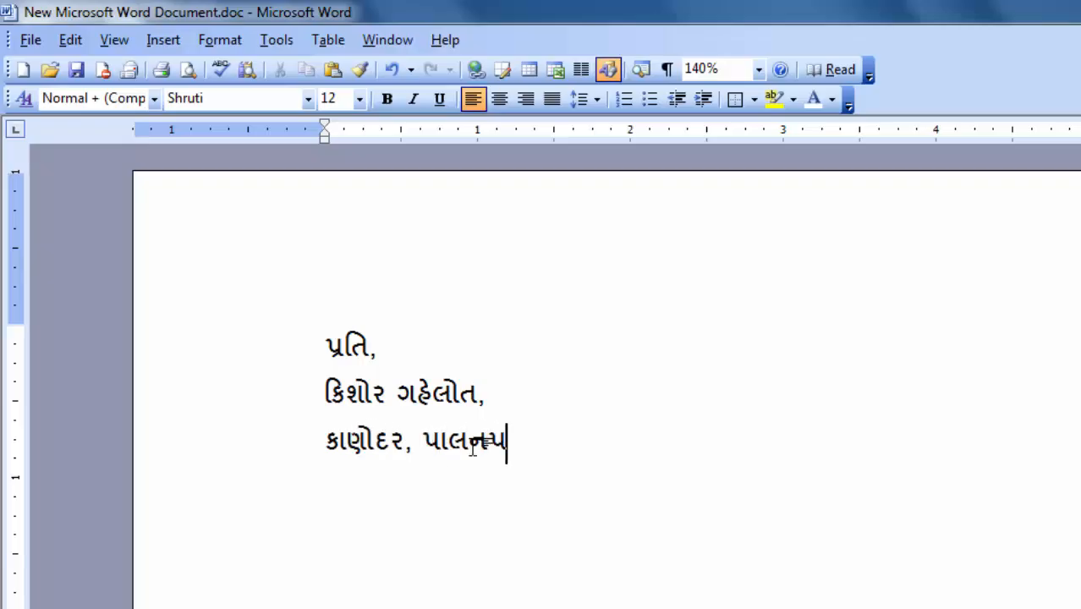
pyautogui.write(',૩૮૫')
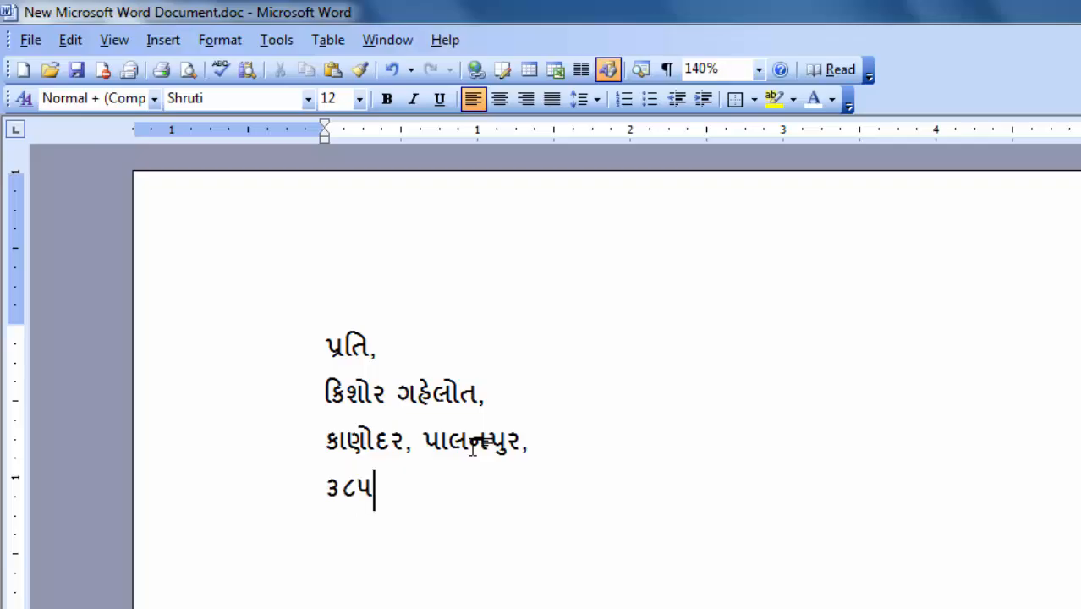
pyautogui.write('૦૦૧')
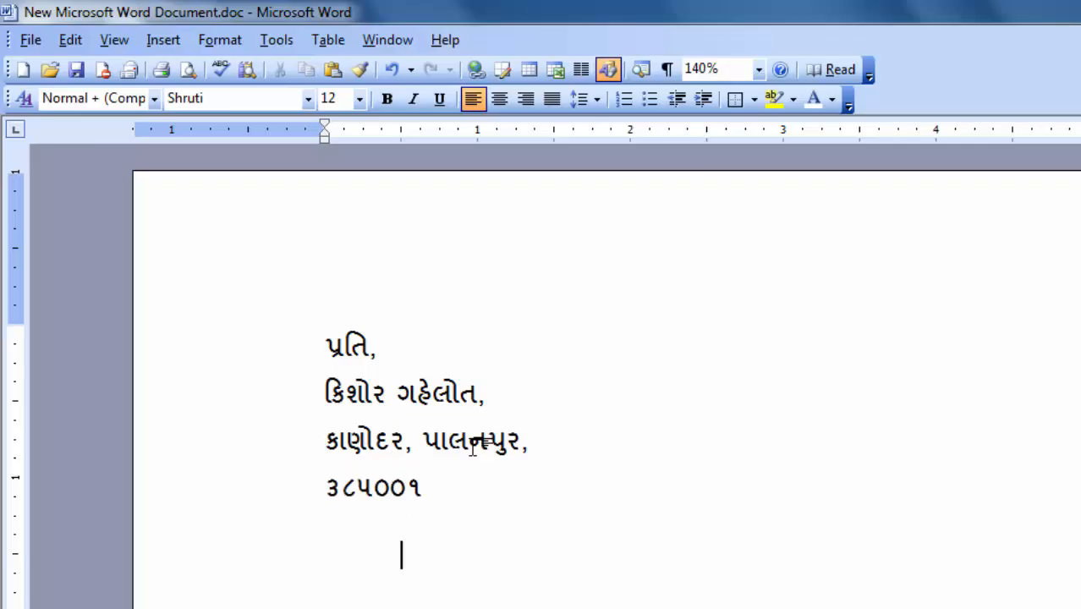
pyautogui.write('વિષયઃ')
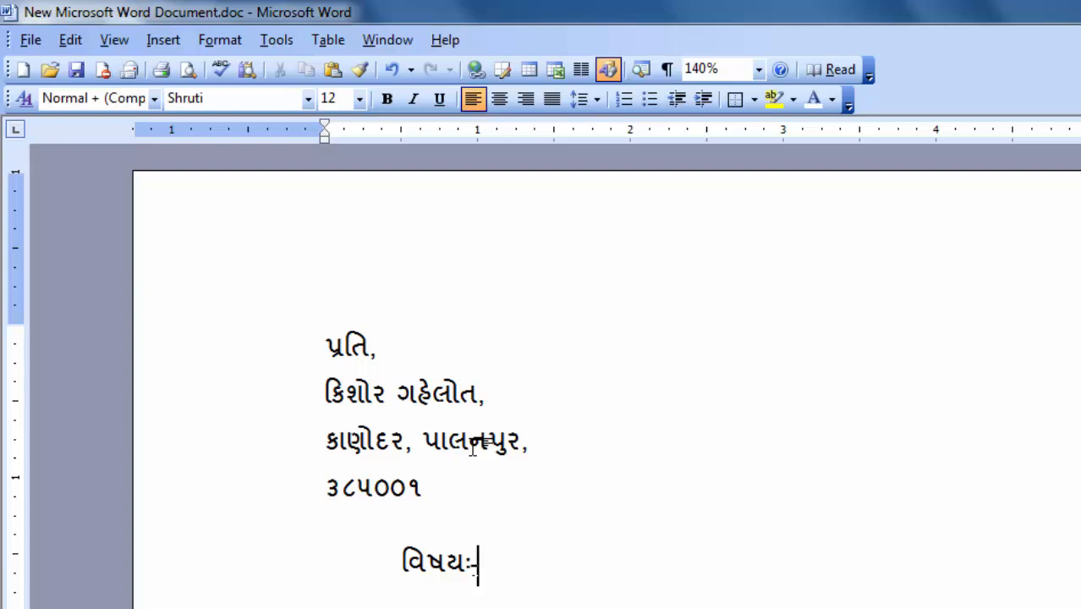
pyautogui.write('- બનાસકા')
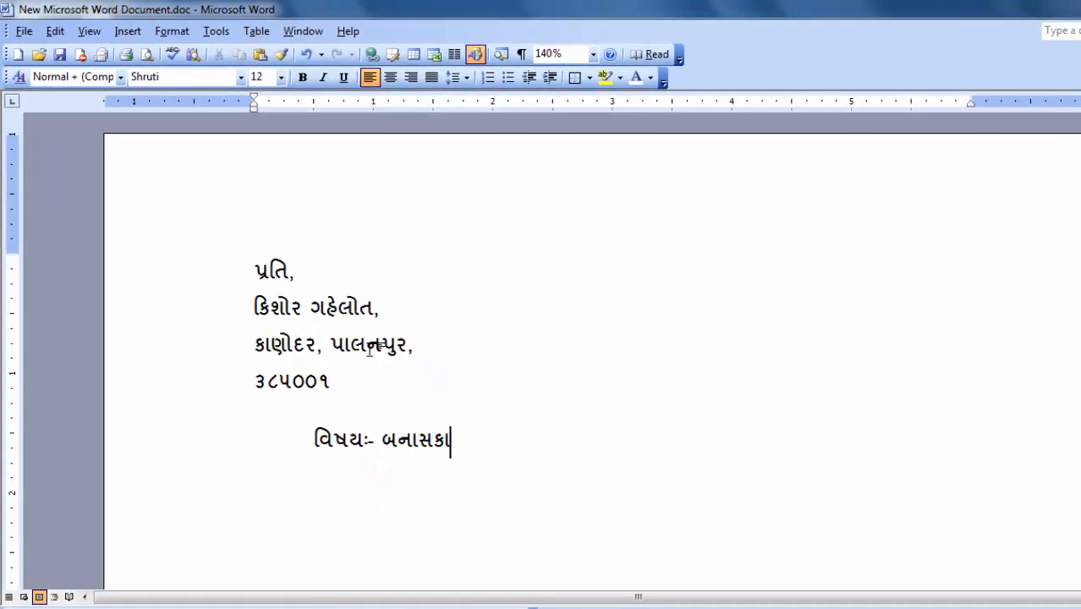
pyautogui.write('ંઠા જિલ્લા ત')
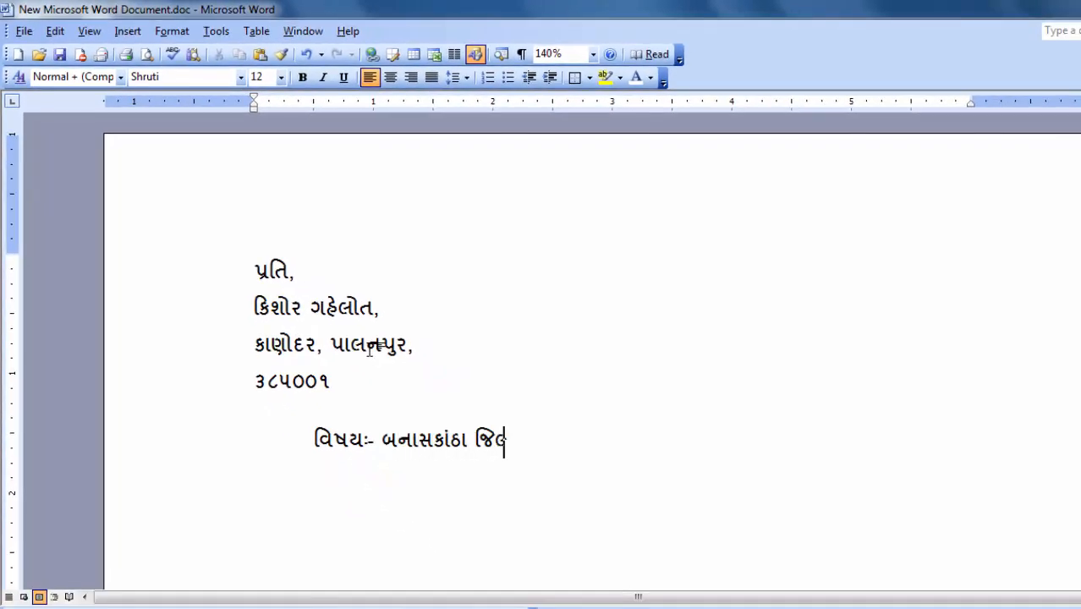
pyautogui.write('લાટી કમ મં')
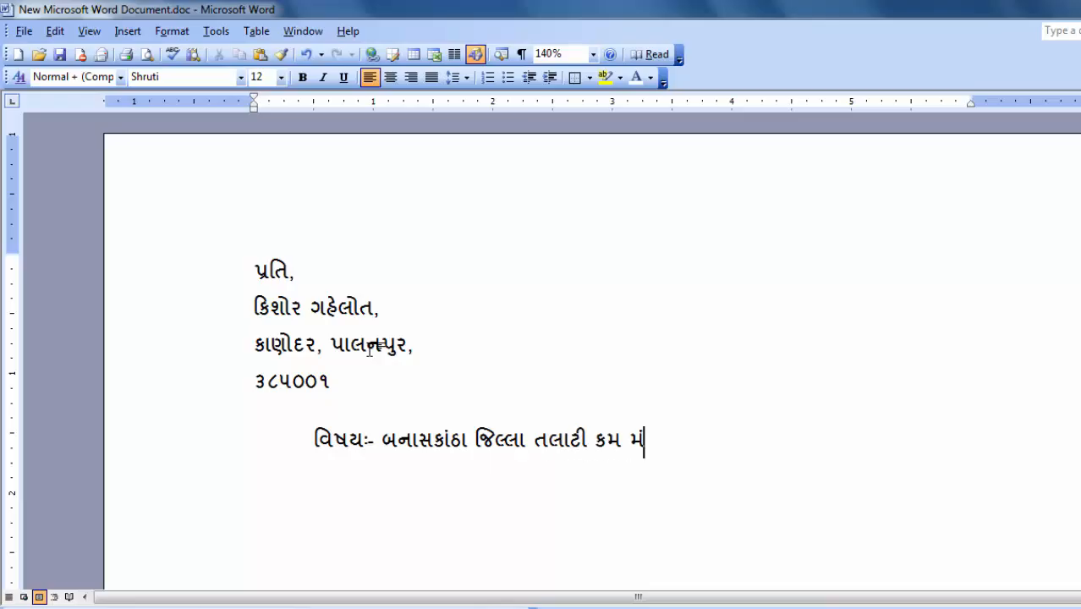
pyautogui.write('ત્રીછ મ')
# Step: Finish the subject with 'મંડળની ખાસ બેઠક બોલાવવા બાબત.', indent its wrapped line, and add blank lines
pyautogui.press('BackSpace')
pyautogui.press('BackSpace')
pyautogui.press('BackSpace')
pyautogui.write('મ')
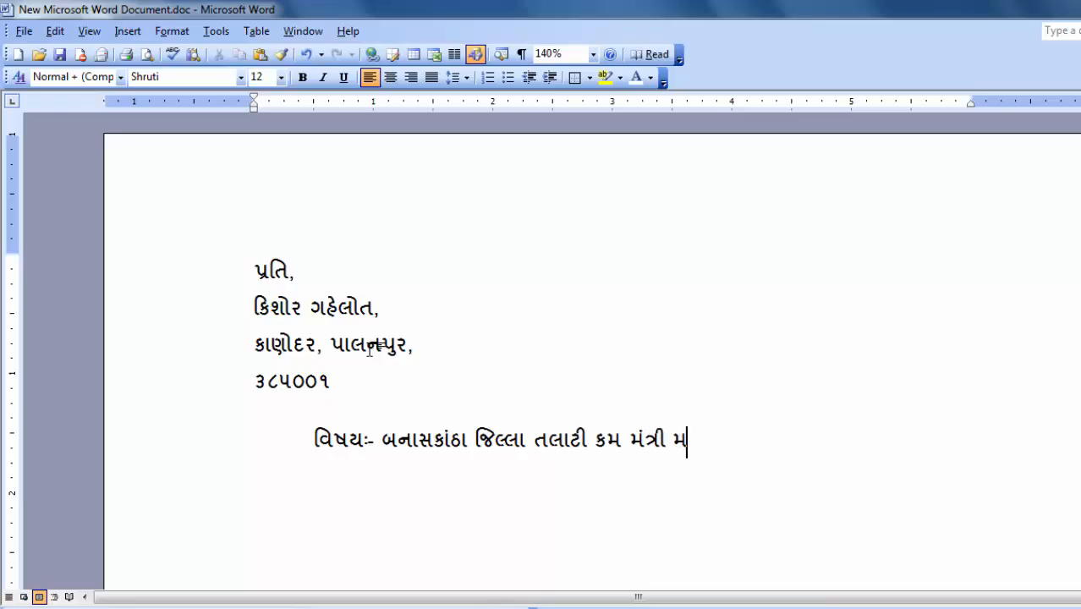
pyautogui.write('ંડળની ')
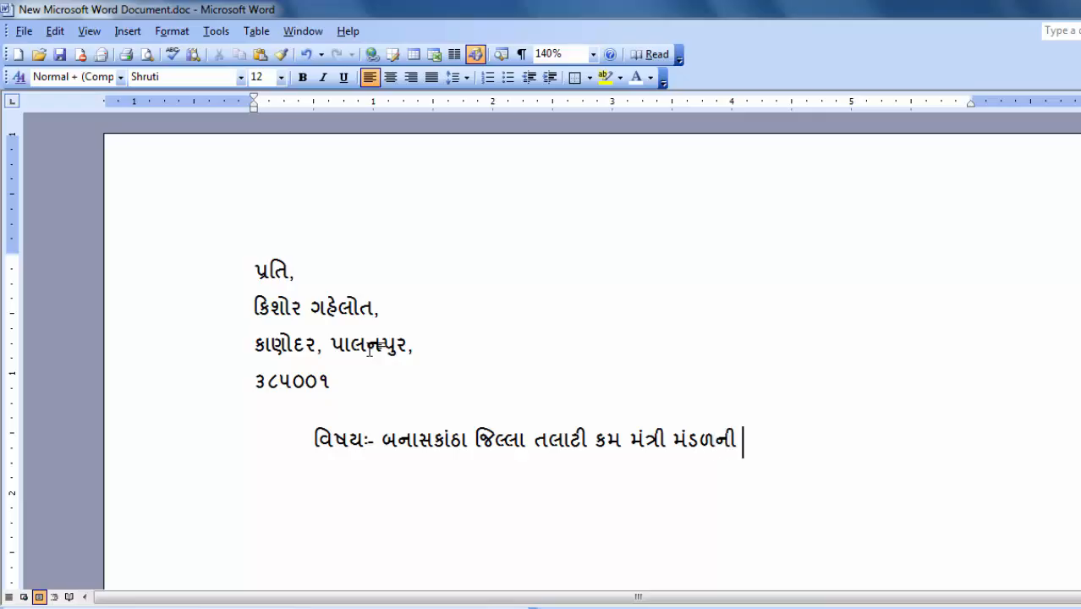
pyautogui.write('ખાસ બેઠક ')
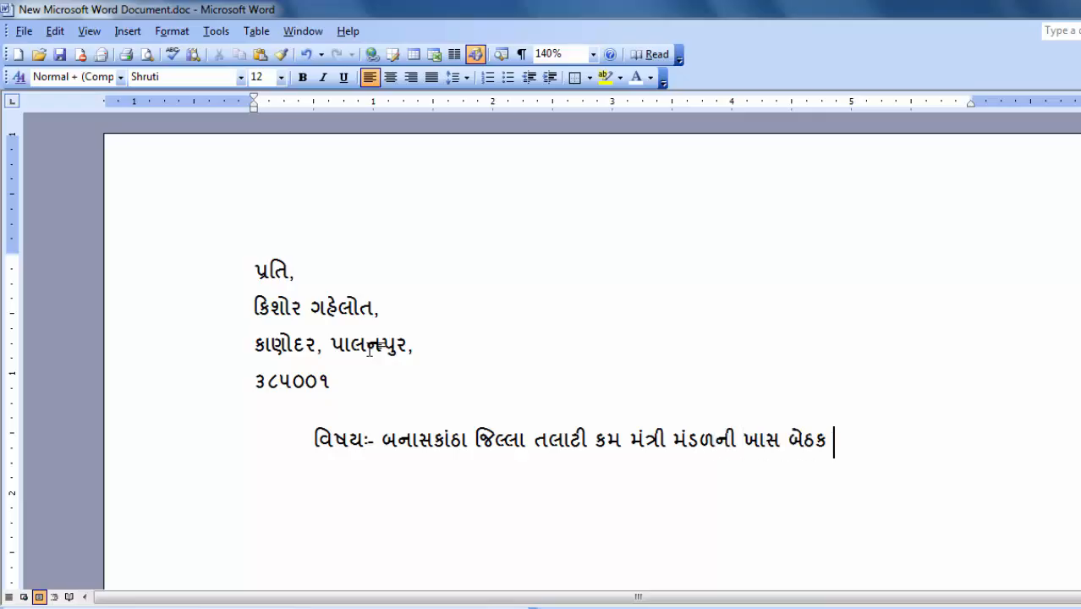
pyautogui.write('બોલાવવા બાબત')
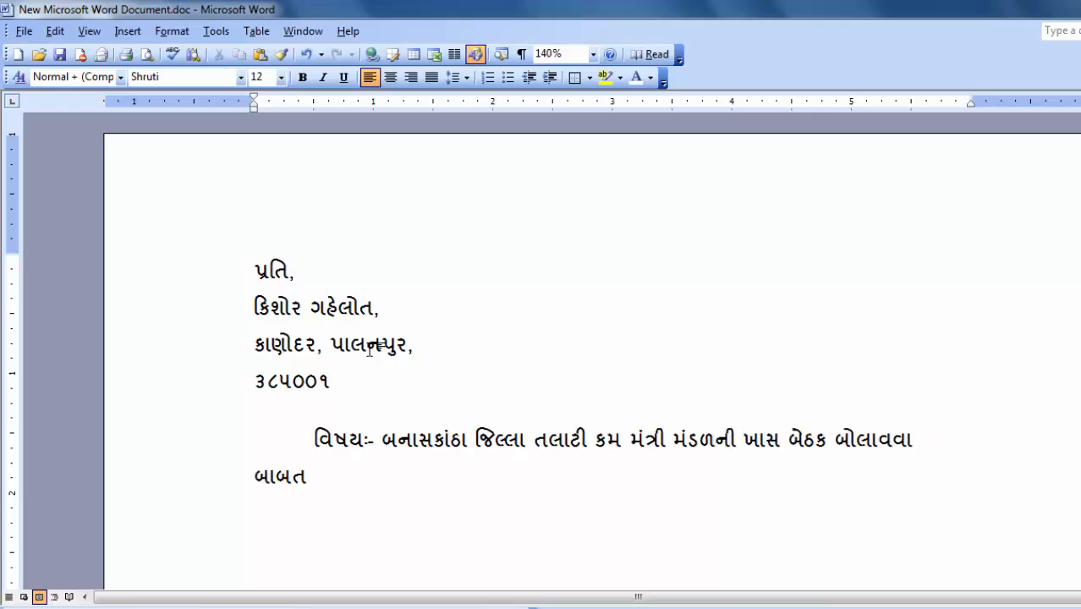
pyautogui.write('.')
pyautogui.press('Home')
pyautogui.press('Tab')
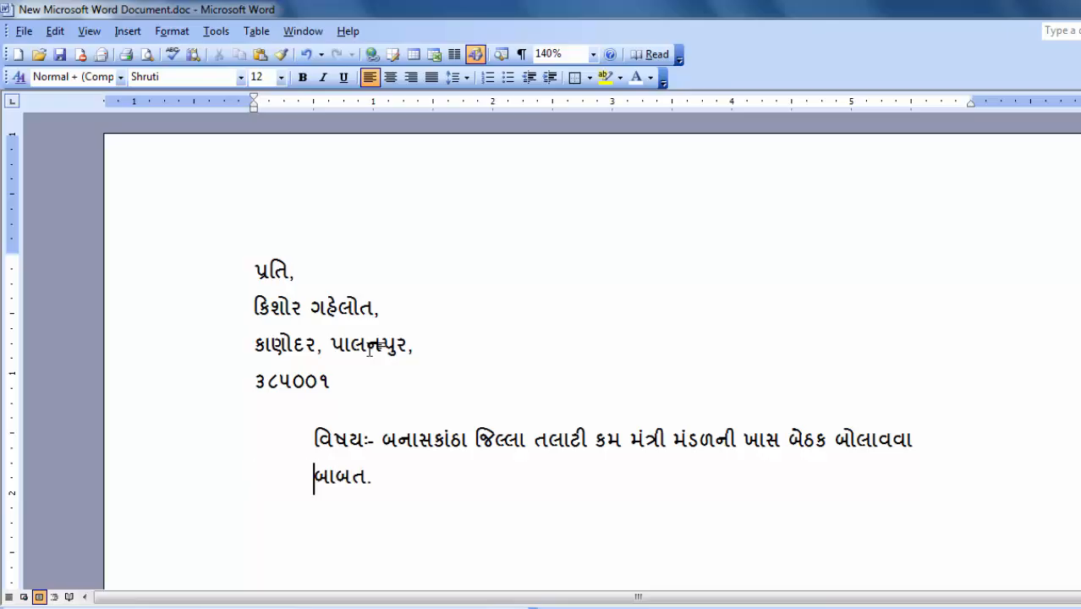
pyautogui.press('Tab')
pyautogui.press('Tab')
pyautogui.press('BackSpace')
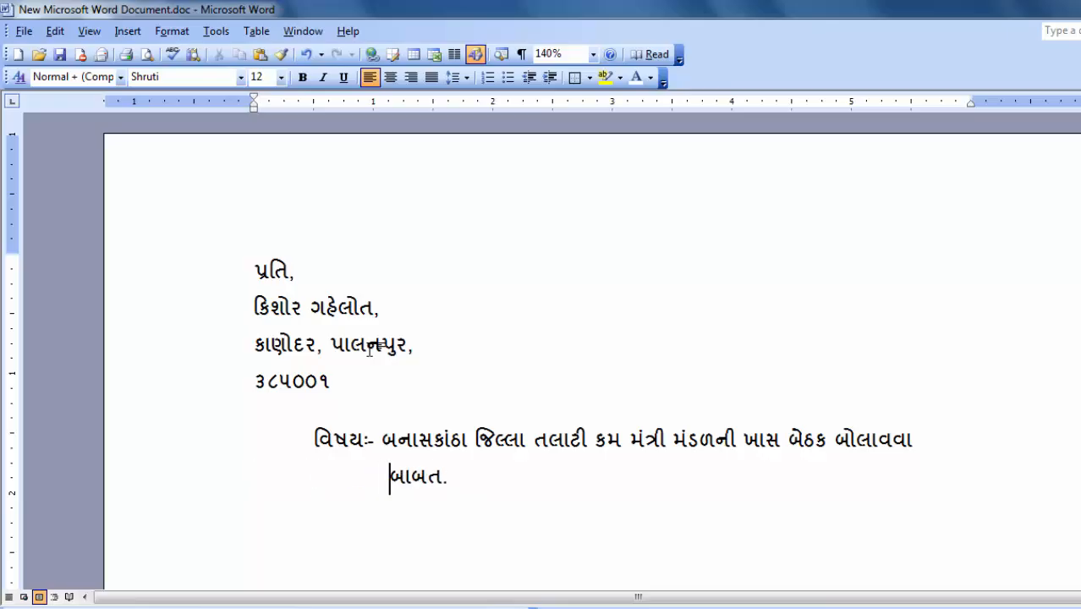
pyautogui.press('End')
pyautogui.press('Return')
pyautogui.press('Return')
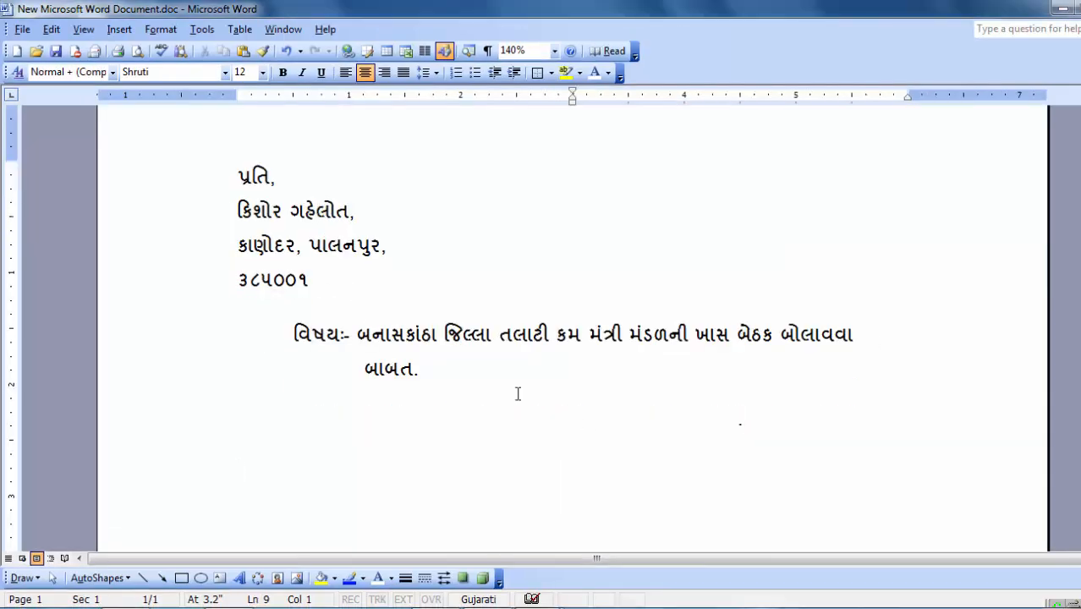
# Step: Paste the meeting body (10:00 on 01/02/2015) and BKTCM signature, then copy the letter onto a new page 2
pyautogui.hotkey('ctrl', 'v')
pyautogui.scroll(3, 482, 361)
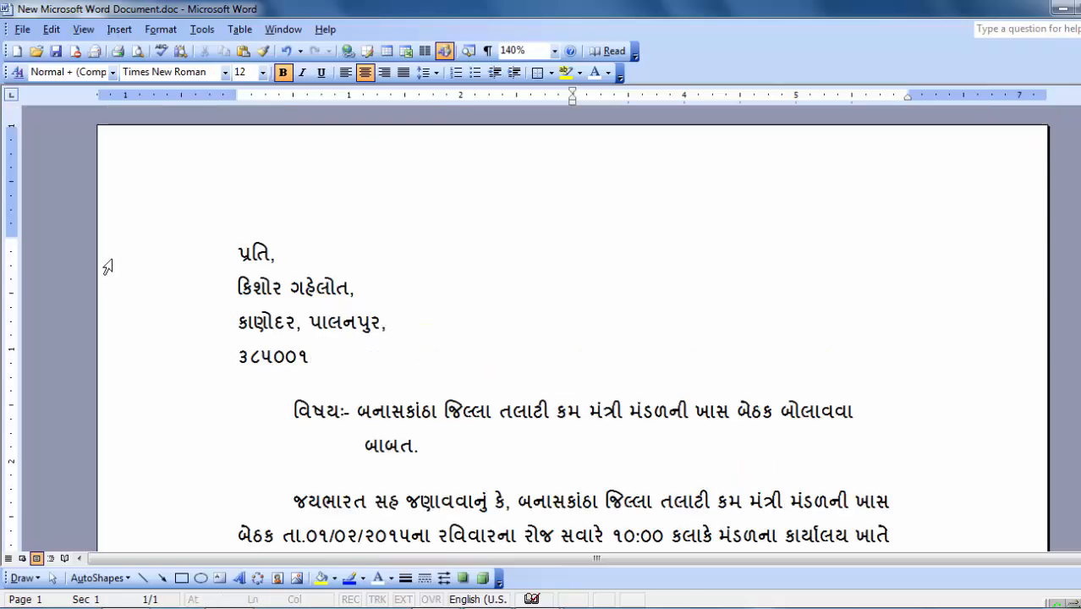
pyautogui.hotkey('ctrl', 'a')
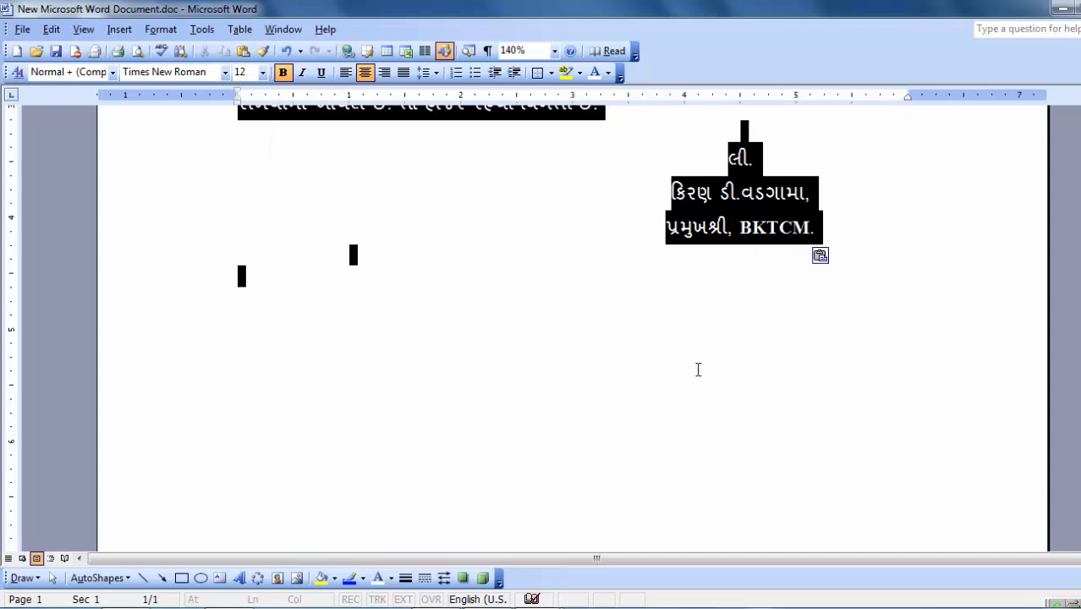
pyautogui.hotkey('ctrl', 'End')
pyautogui.hotkey('ctrl', 'Return')
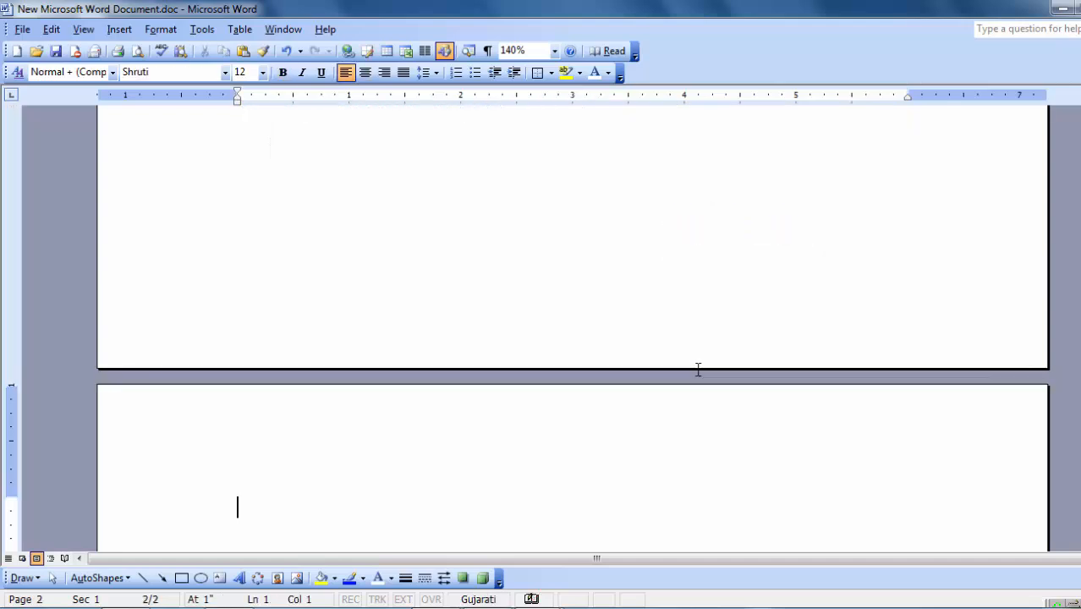
pyautogui.hotkey('ctrl', 'v')
pyautogui.hotkey('alt', 'shift')
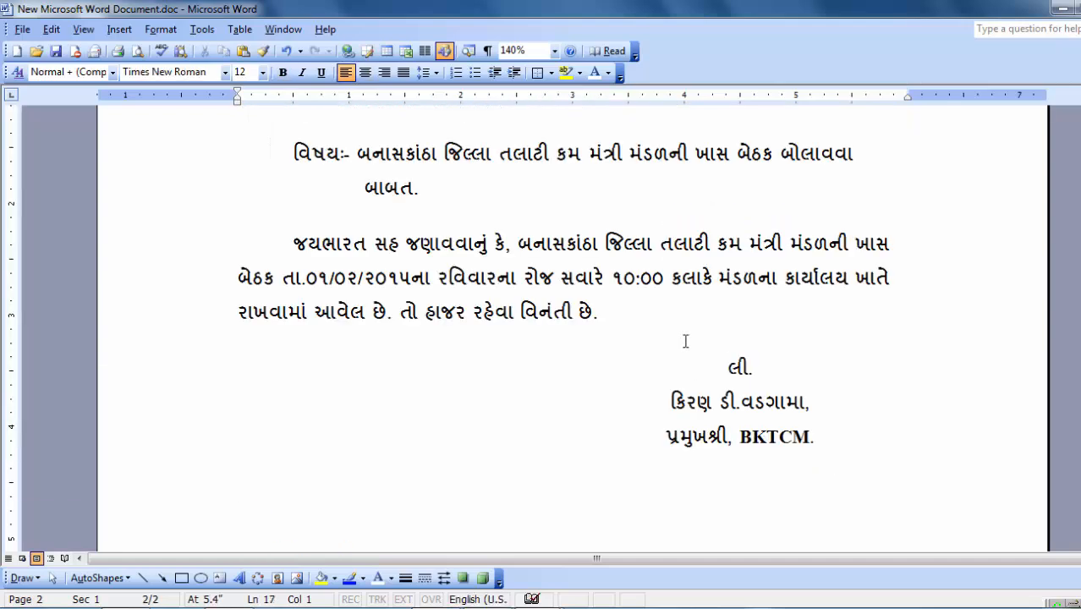
# Step: Delete the duplicate page-2 letter copy and remove the empty second page
pyautogui.scroll(5, 967, 429)
pyautogui.scroll(-1, 215, 374)
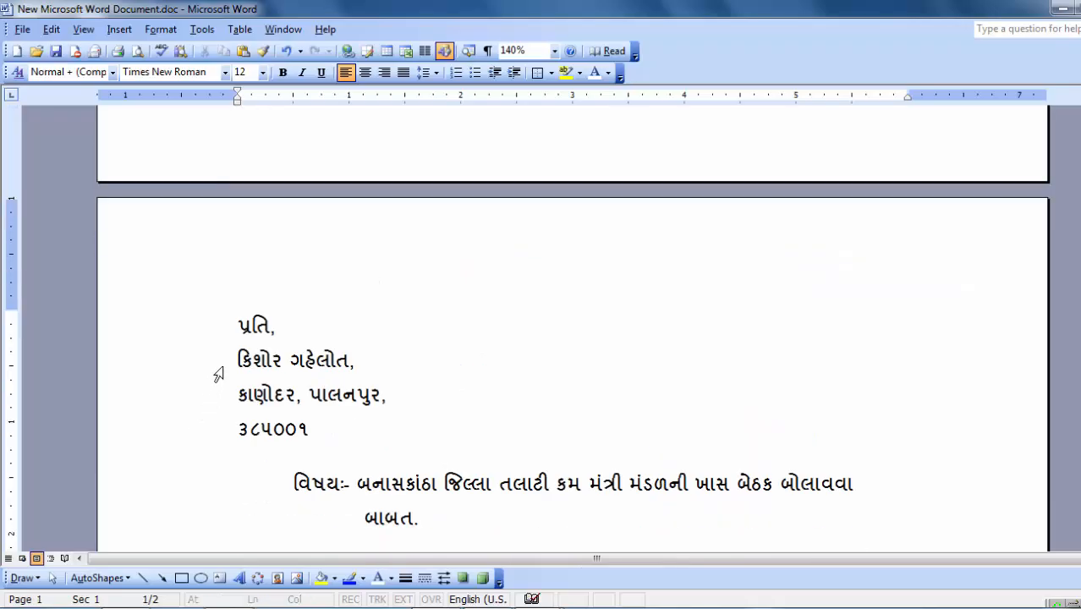
pyautogui.moveTo(215, 374); pyautogui.dragTo(307, 430)
pyautogui.press('Delete')
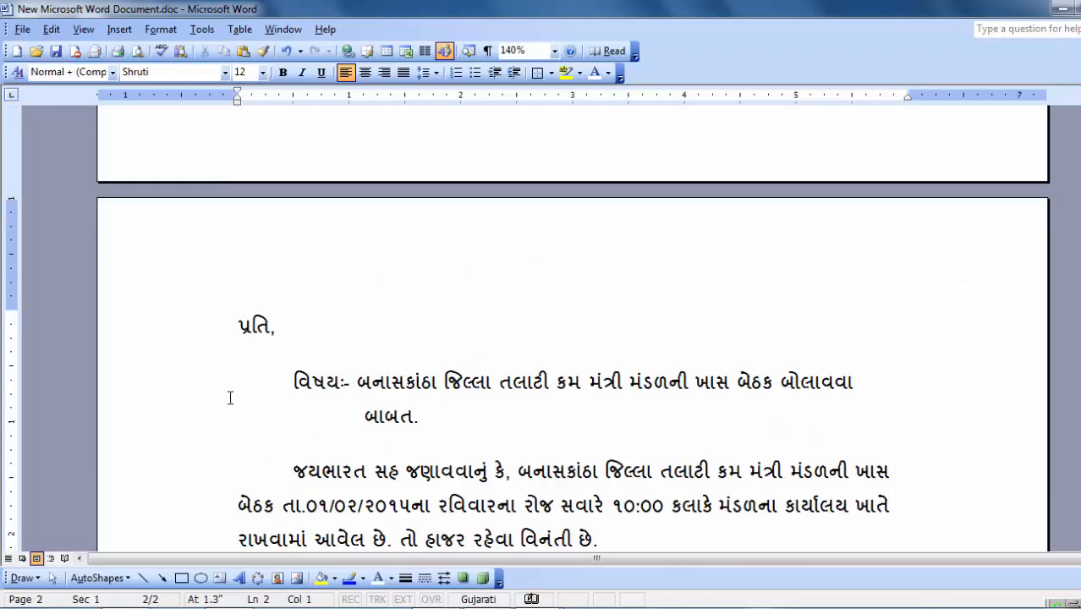
pyautogui.scroll(2, 230, 393)
pyautogui.scroll(-1, 234, 379)
pyautogui.moveTo(235, 379); pyautogui.dragTo(422, 473)
pyautogui.hotkey('ctrl', 'shift', 'End')
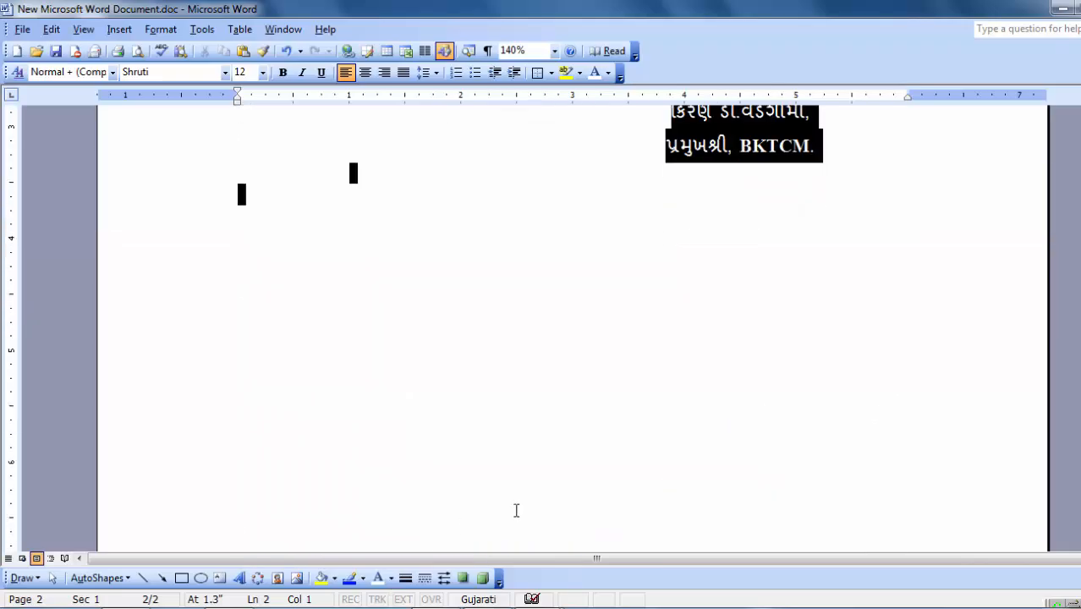
pyautogui.press('Delete')
pyautogui.scroll(3, 519, 511)
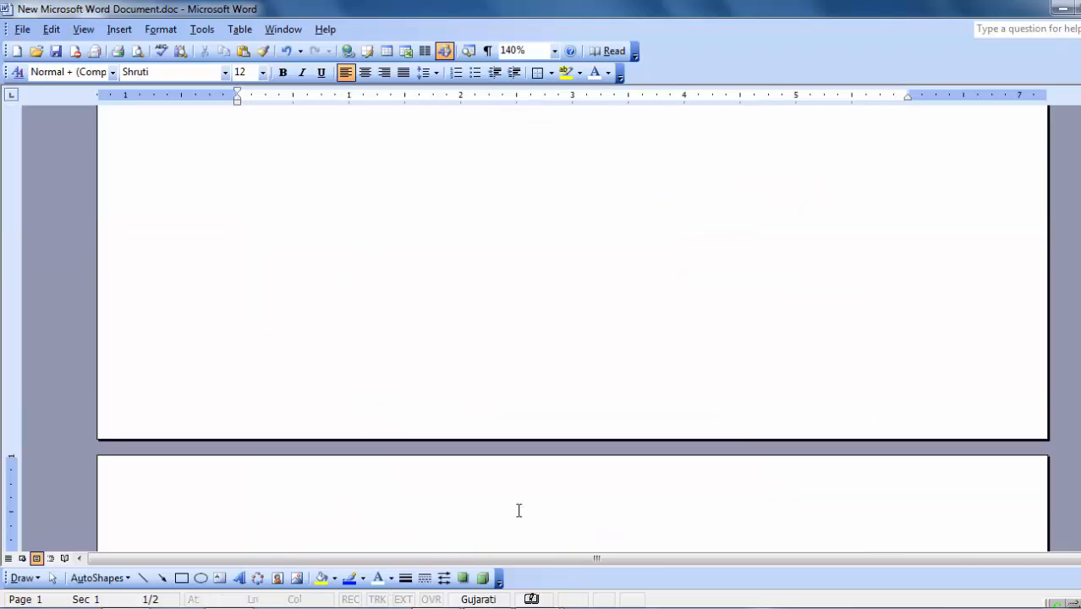
pyautogui.press('BackSpace')
pyautogui.press('BackSpace')
# Step: Delete the recipient's three address lines under પ્રતિ,
pyautogui.scroll(8, 519, 511)
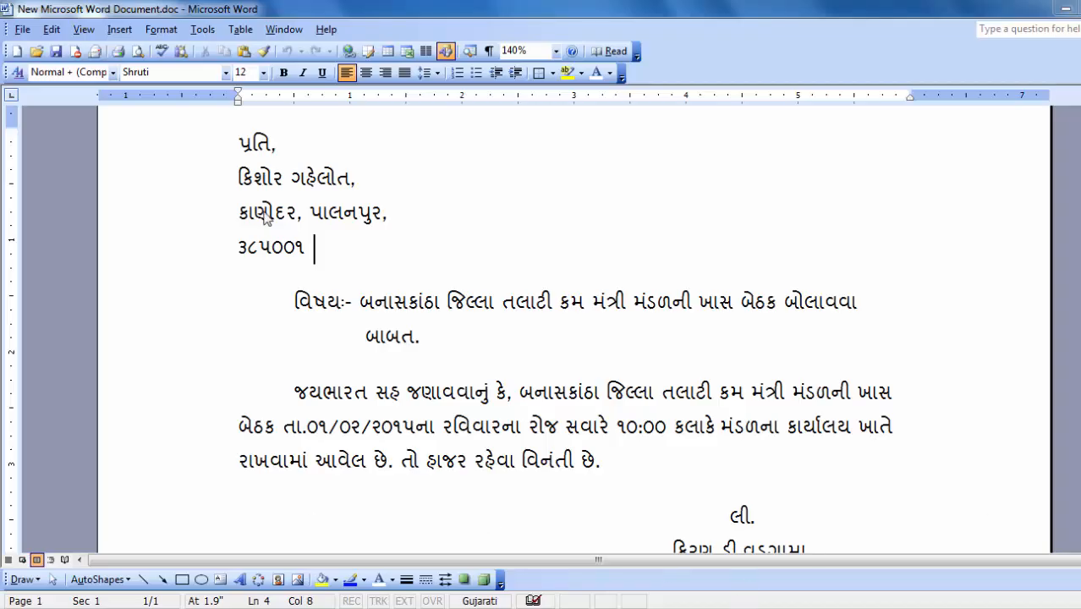
pyautogui.moveTo(236, 173); pyautogui.dragTo(324, 243)
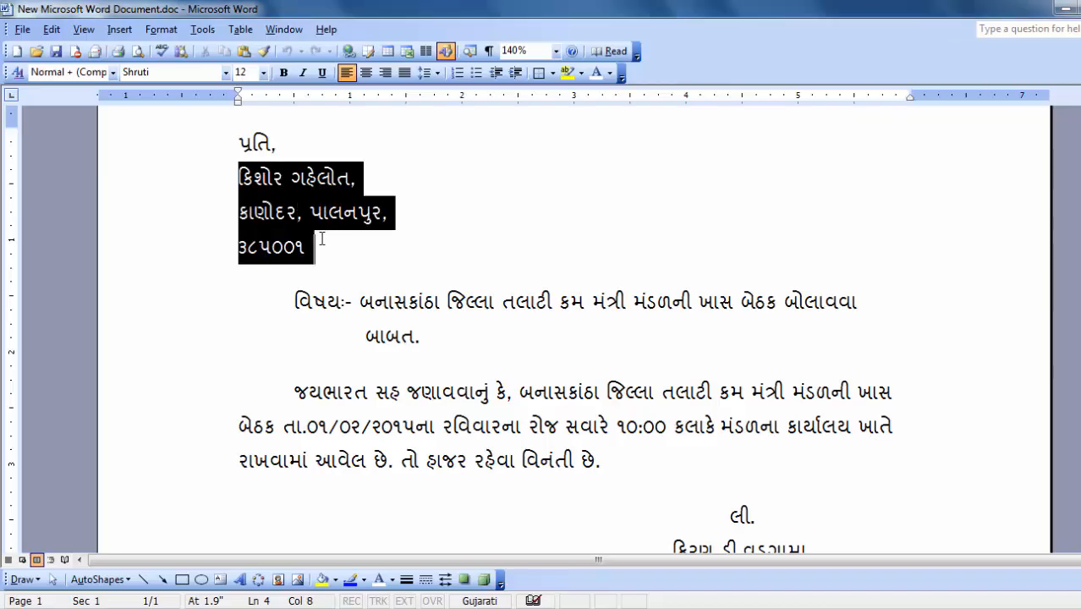
pyautogui.press('Delete')
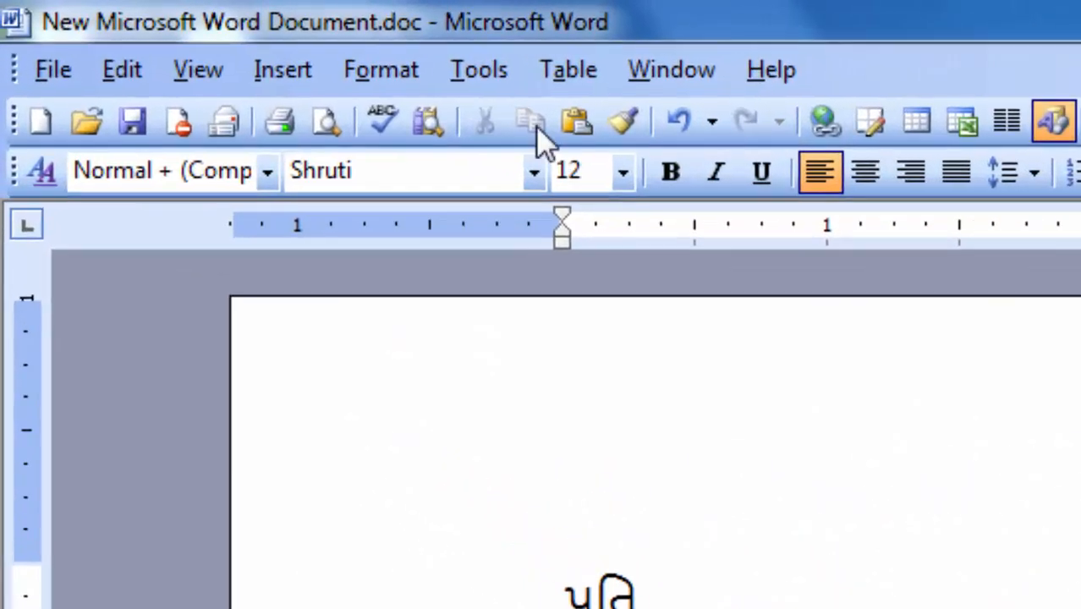
# Step: Launch the Mail Merge wizard for letters with the current document, advancing to Select recipients
pyautogui.click(475, 74)
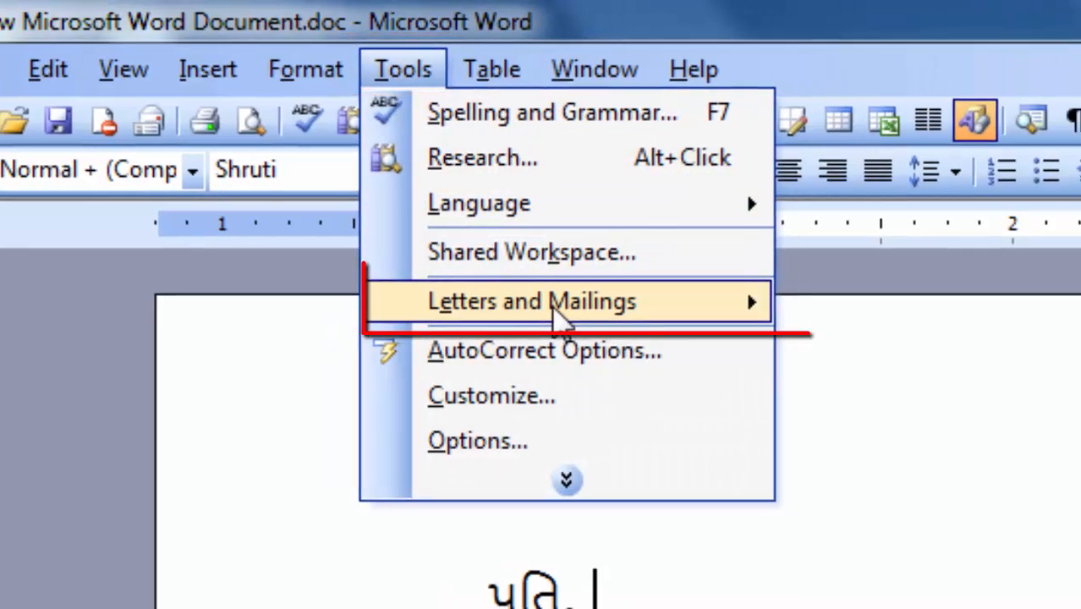
pyautogui.moveTo(750, 311)
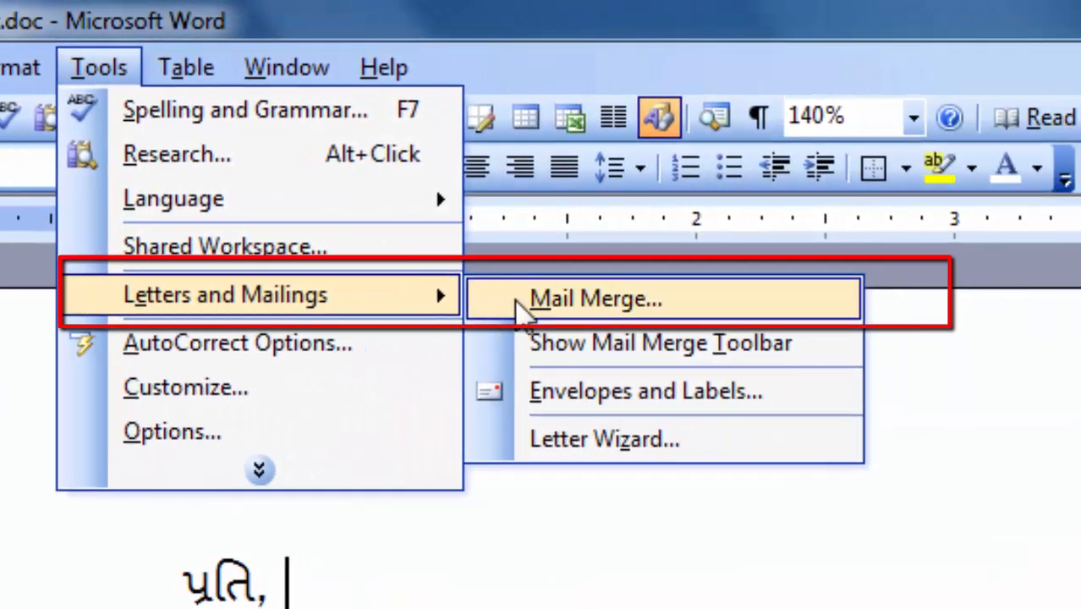
pyautogui.click(535, 301)
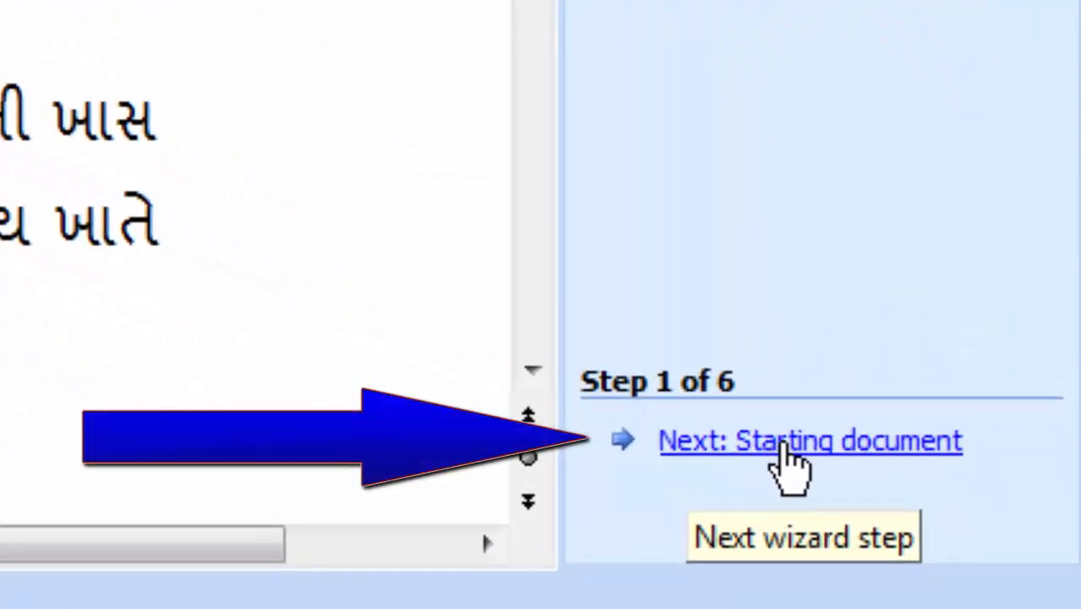
pyautogui.click(789, 463)
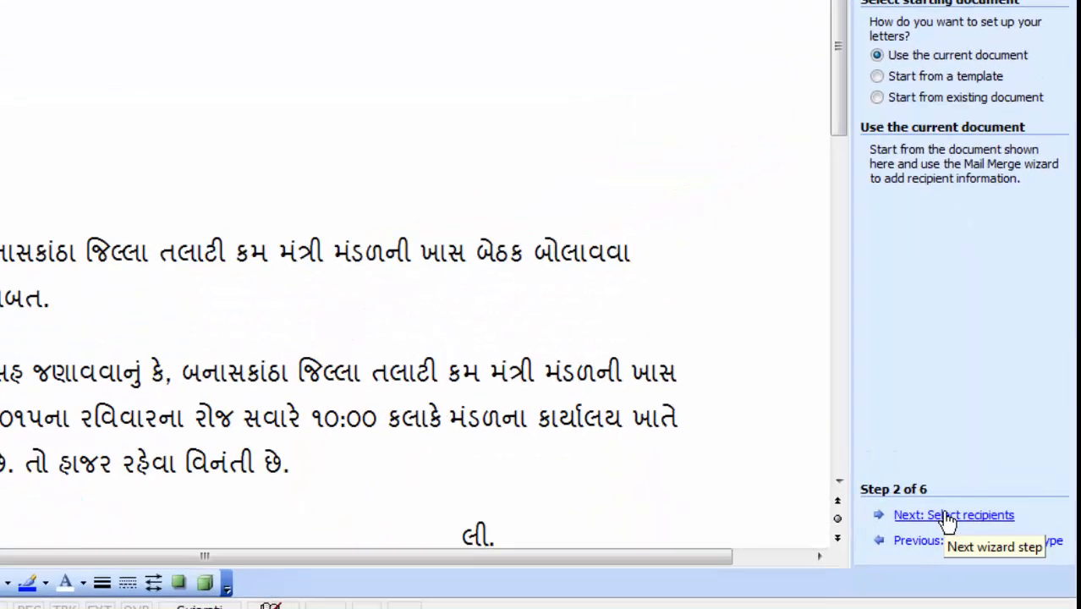
pyautogui.click(947, 516)
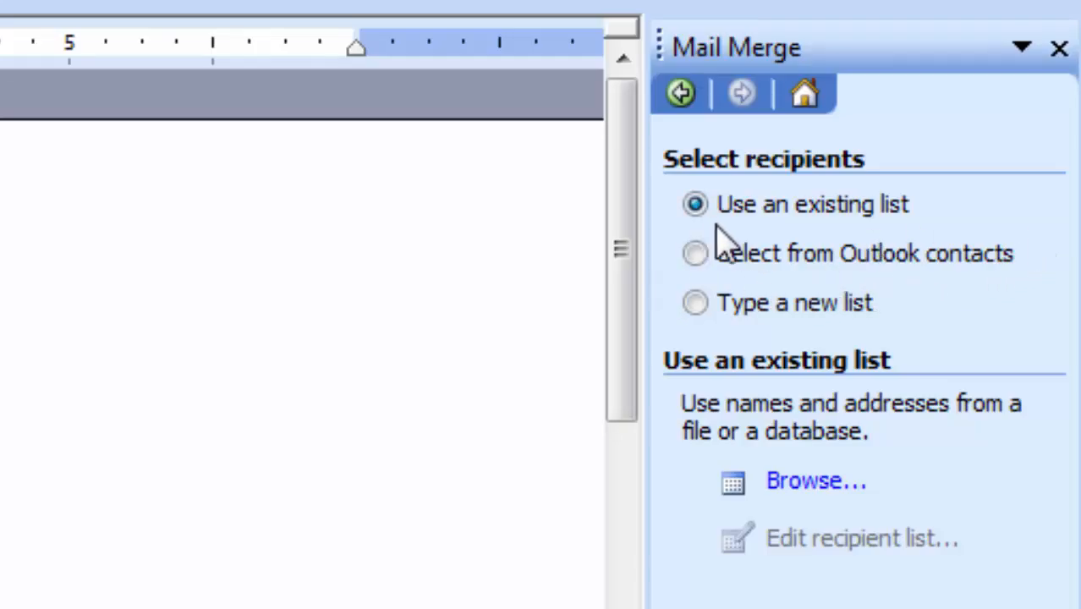
# Step: Choose 'Type a new list' and open the New Address List form
pyautogui.click(695, 304)
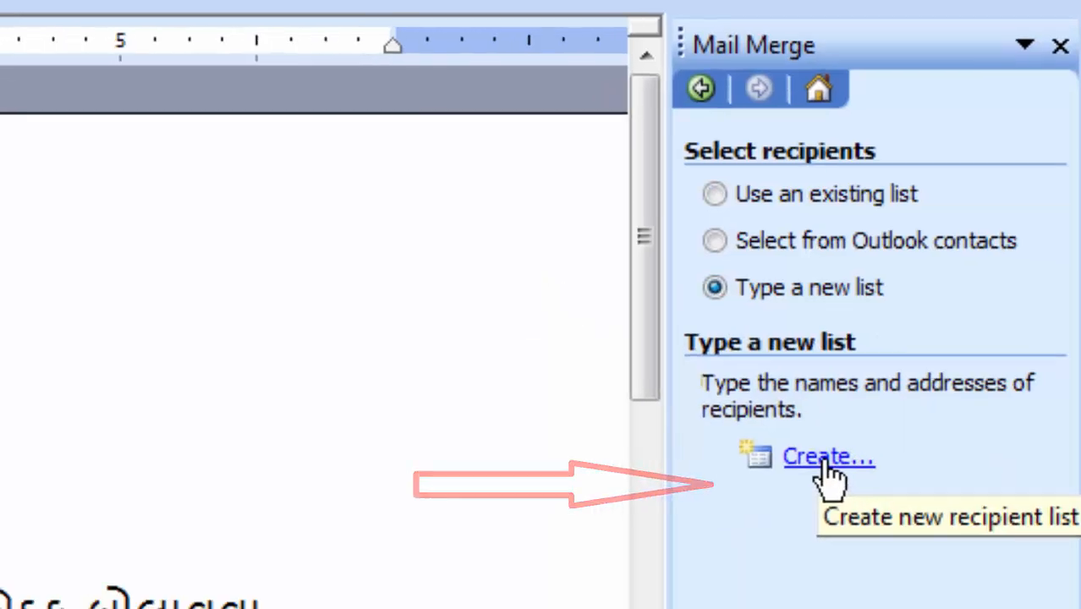
pyautogui.click(824, 484)
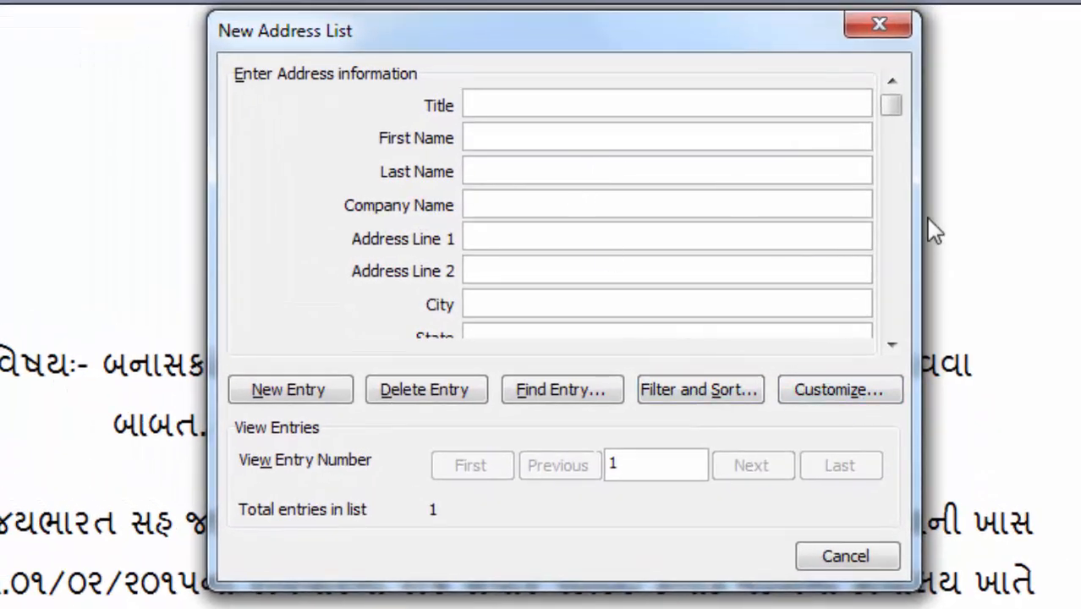
# Step: In Customize Address List, delete the Title, Company Name, Address Line 2 and State fields
pyautogui.moveTo(902, 116)
pyautogui.mouseDown()
pyautogui.moveTo(905, 229)
pyautogui.moveTo(886, 121)
pyautogui.mouseUp()
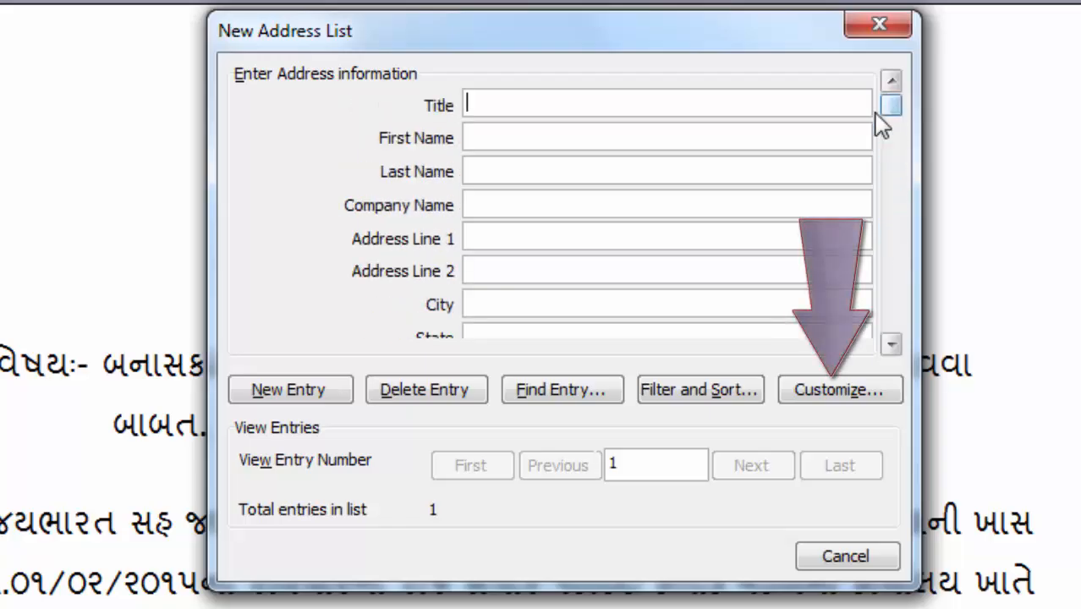
pyautogui.click(836, 396)
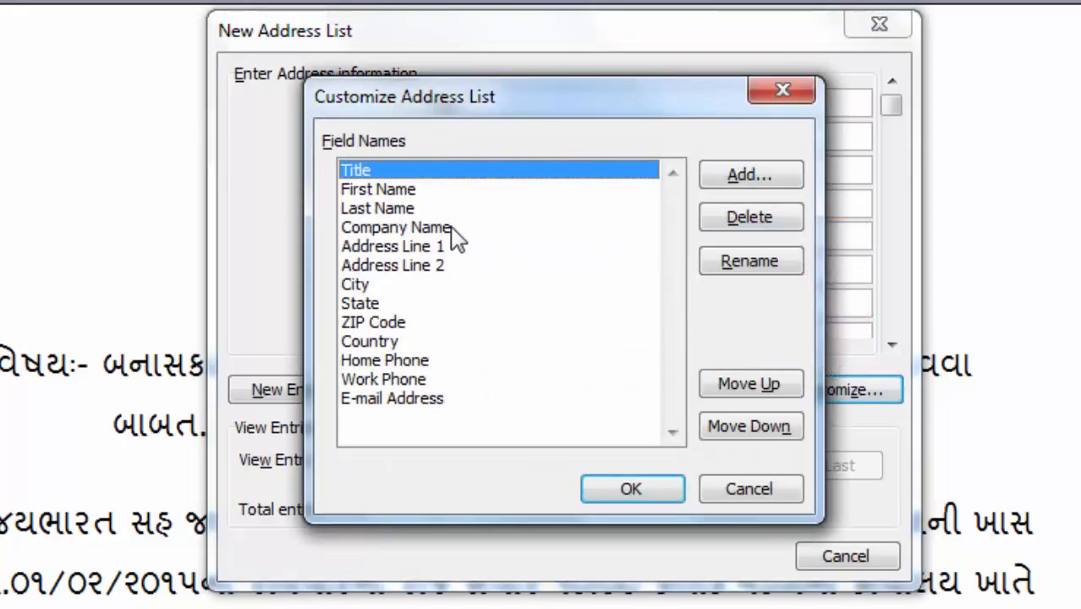
pyautogui.click(747, 224)
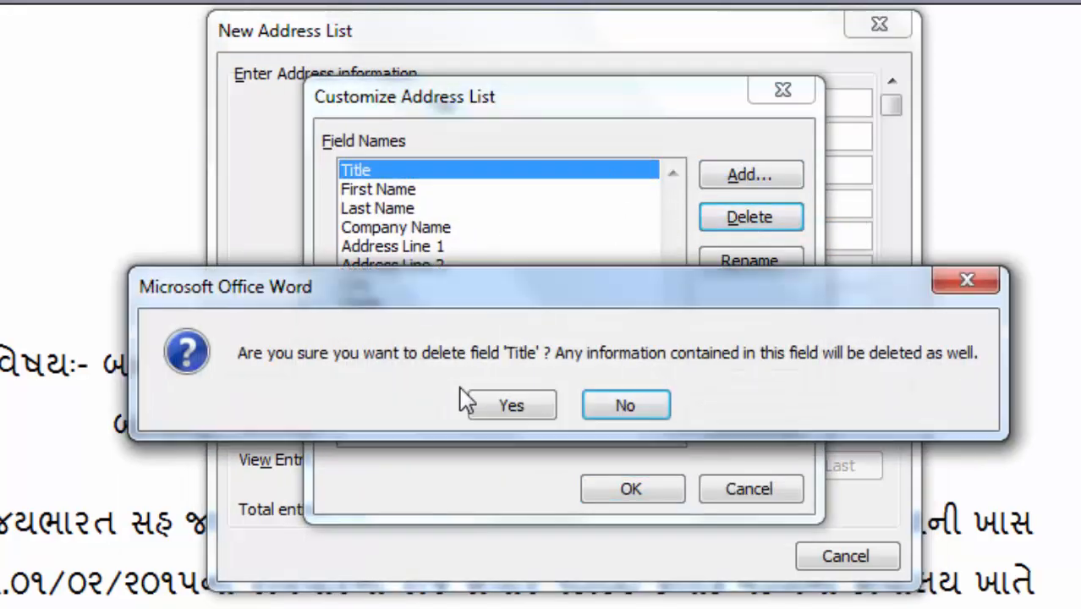
pyautogui.click(510, 405)
pyautogui.click(421, 211)
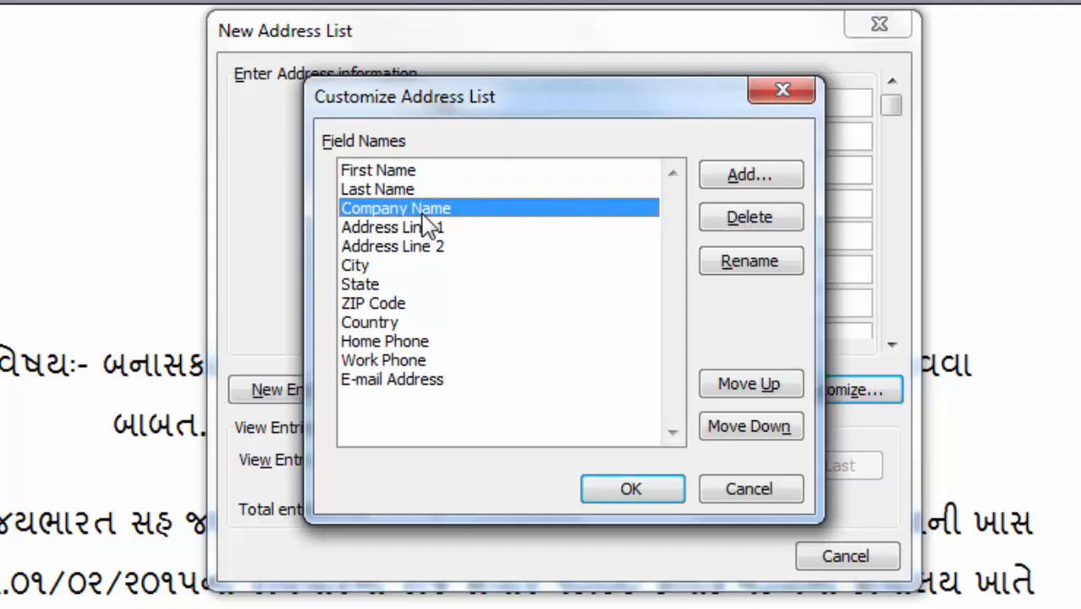
pyautogui.click(748, 221)
pyautogui.click(513, 407)
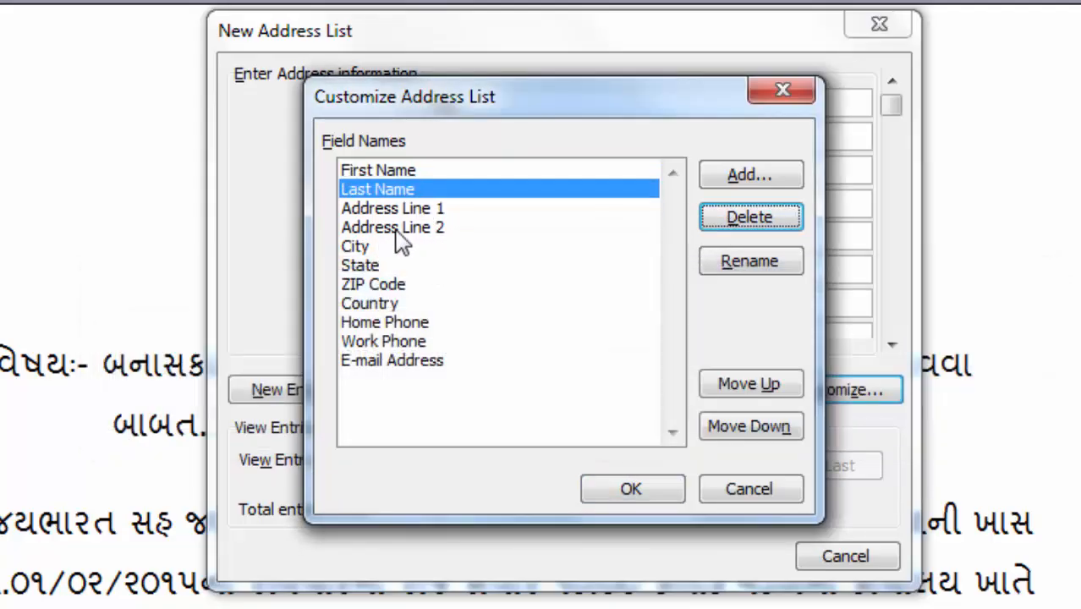
pyautogui.click(399, 229)
pyautogui.click(736, 225)
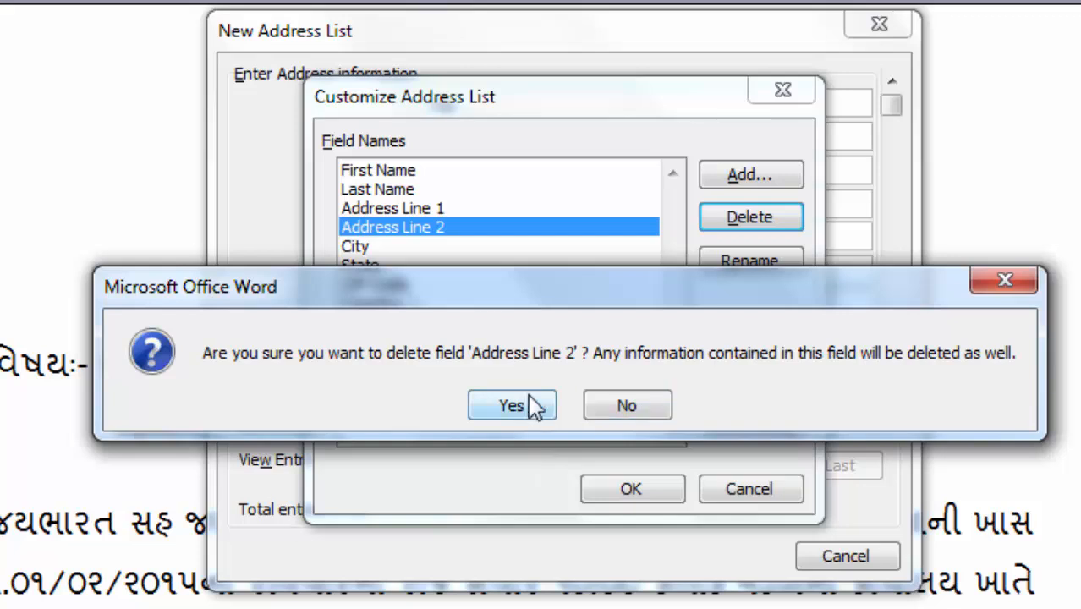
pyautogui.click(468, 405)
pyautogui.click(350, 229)
pyautogui.click(381, 247)
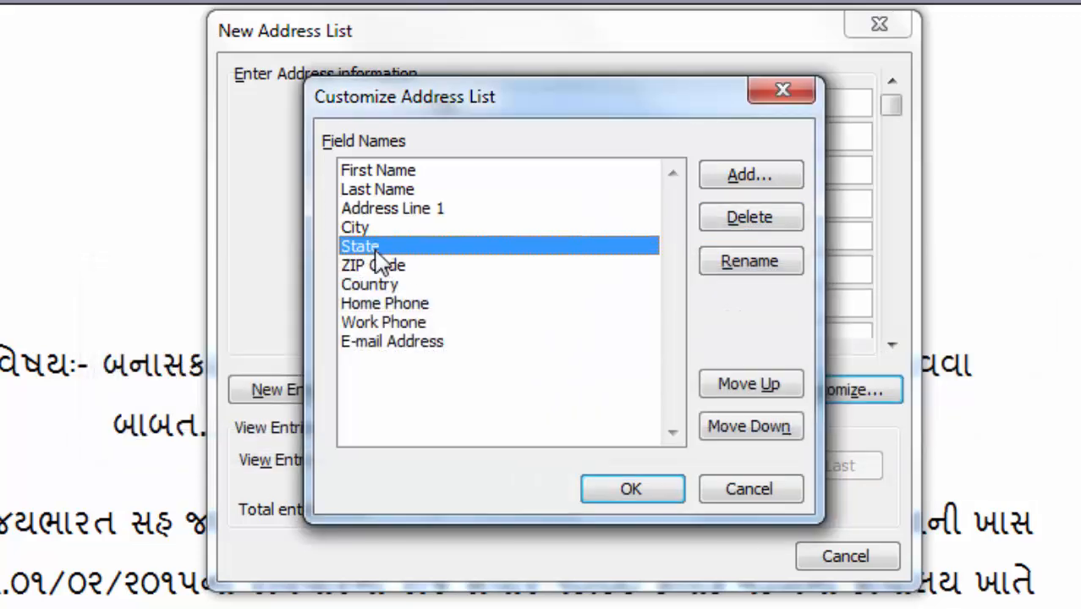
pyautogui.click(746, 223)
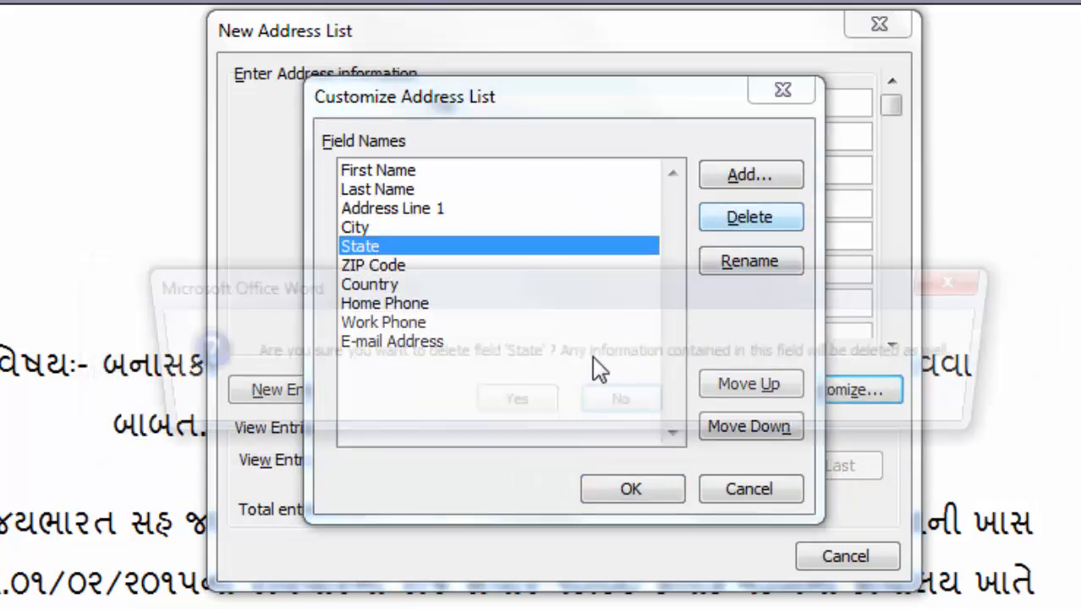
pyautogui.click(522, 412)
# Step: Delete the Country, Home Phone, Work Phone and E-mail Address fields and apply the five-field list
pyautogui.click(383, 250)
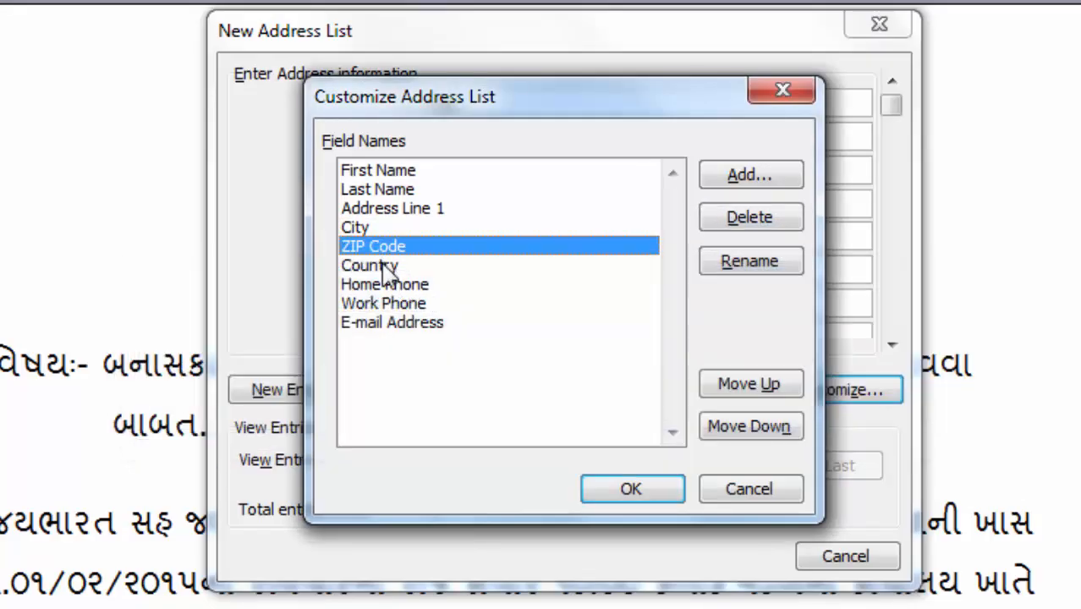
pyautogui.click(385, 268)
pyautogui.click(753, 220)
pyautogui.click(518, 407)
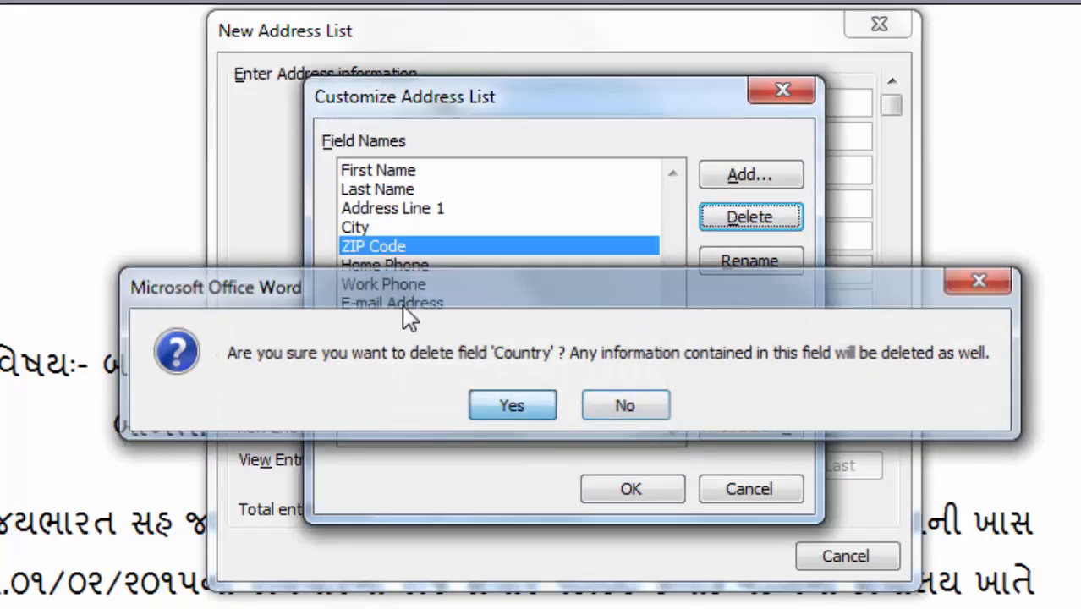
pyautogui.click(406, 267)
pyautogui.click(748, 220)
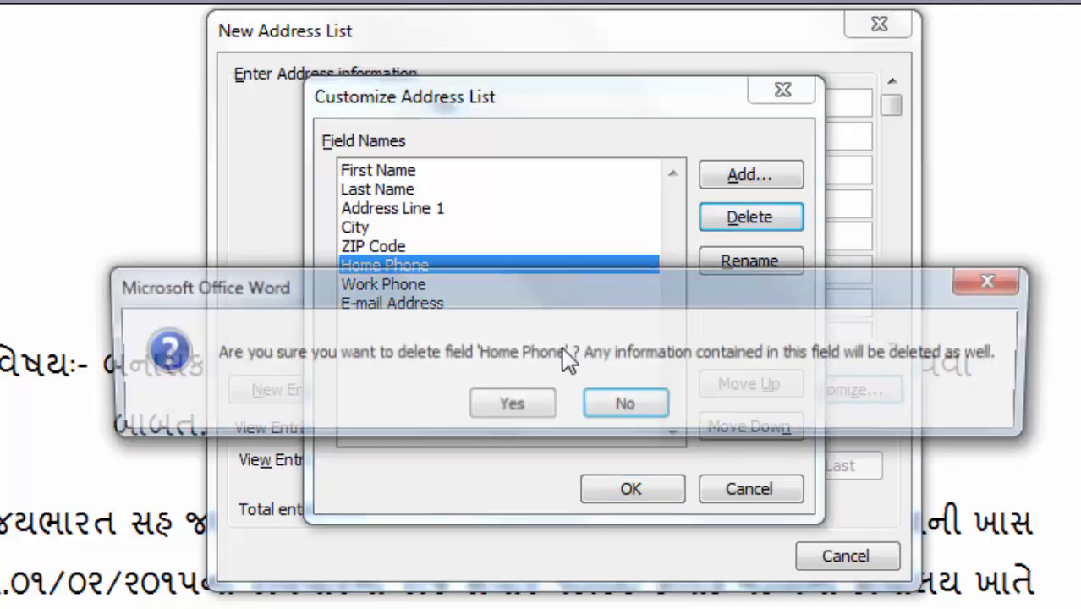
pyautogui.click(499, 396)
pyautogui.click(411, 264)
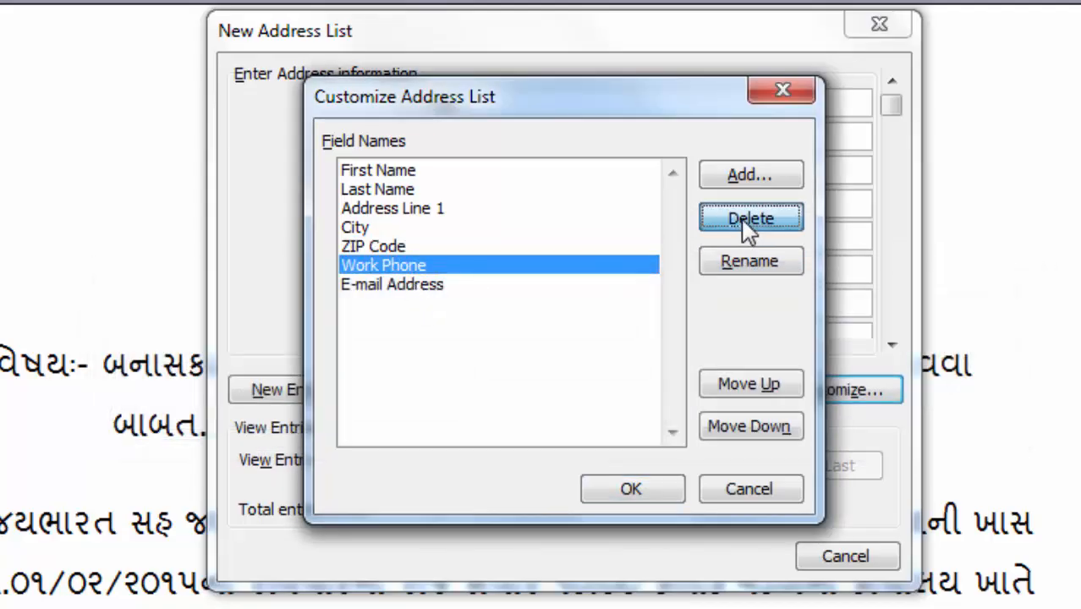
pyautogui.click(748, 221)
pyautogui.click(510, 405)
pyautogui.click(423, 265)
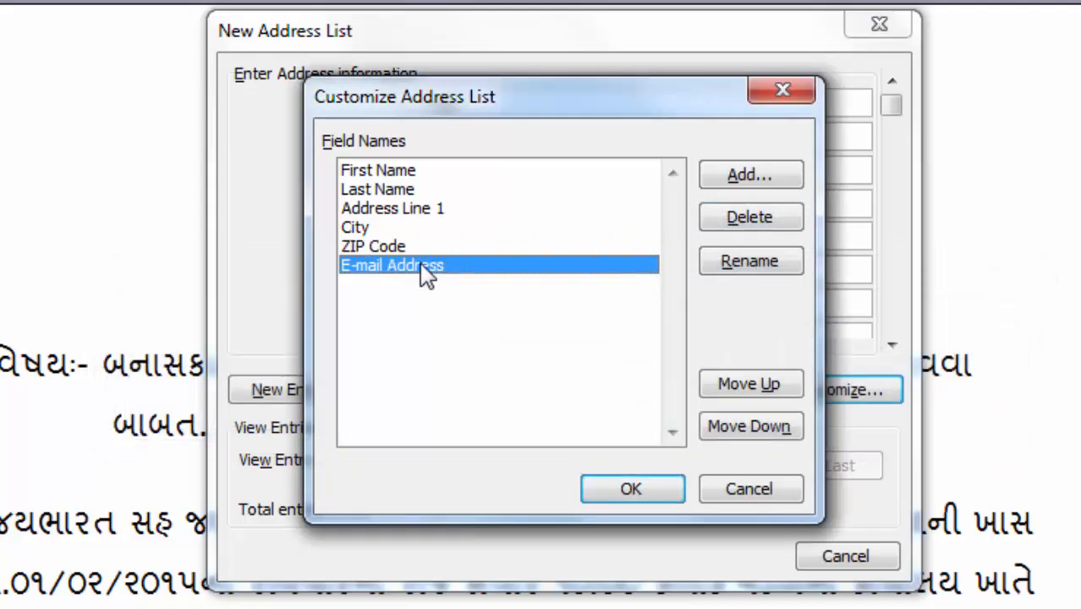
pyautogui.click(793, 222)
pyautogui.click(456, 406)
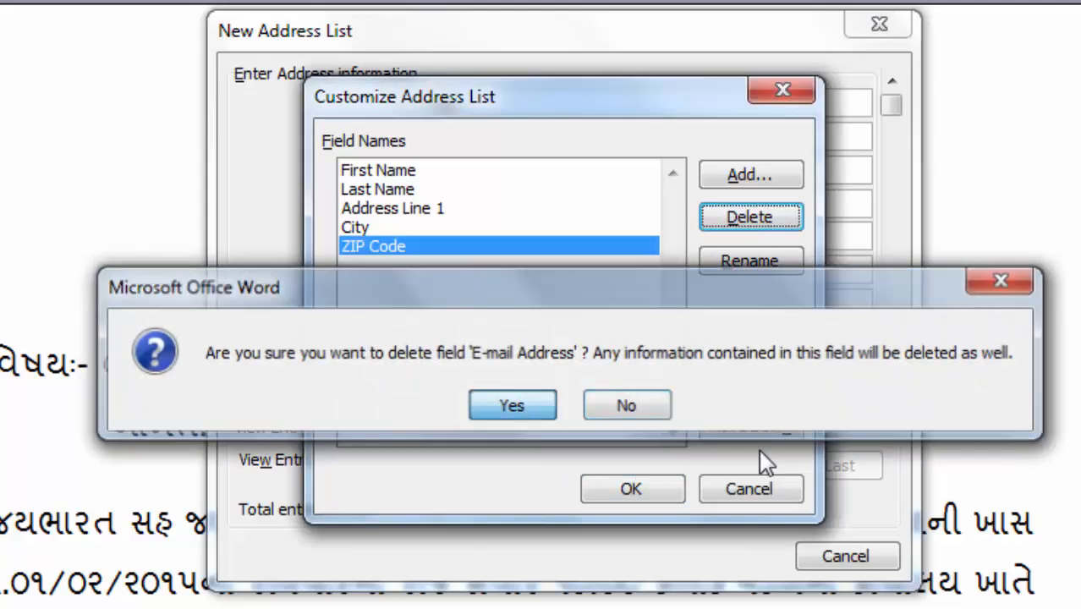
pyautogui.click(641, 492)
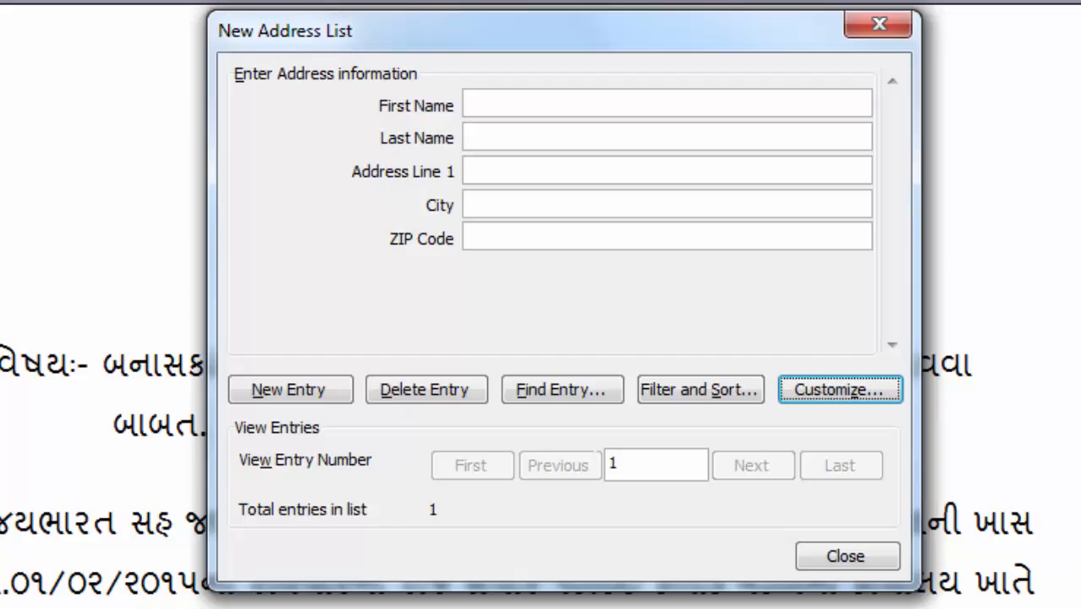
# Step: Fill entry 1 with the recipient's Gujarati first and last name, address and city, correcting typos
pyautogui.click(512, 105)
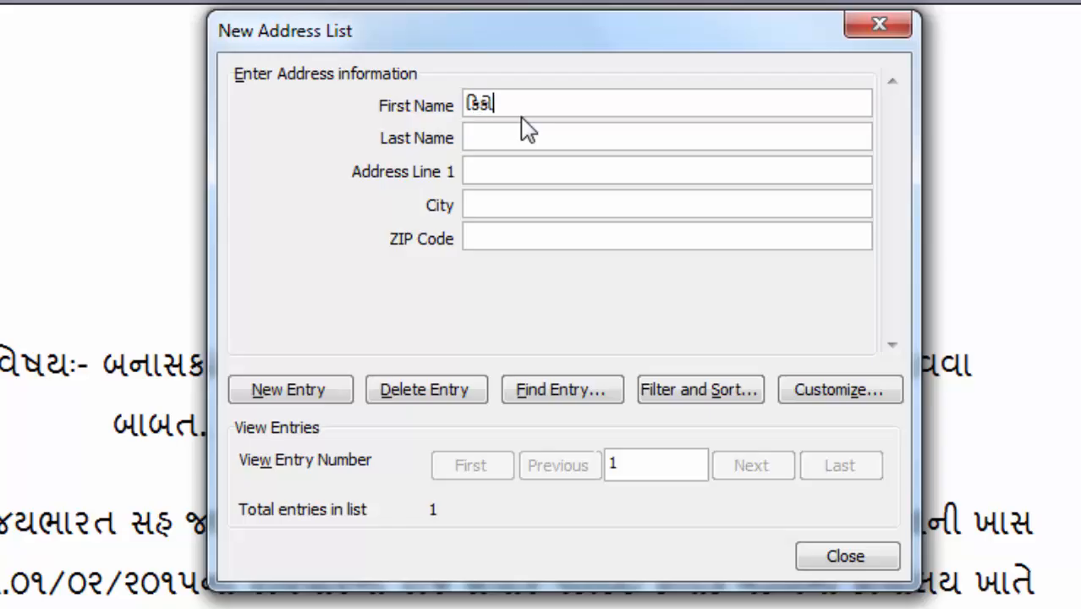
pyautogui.press('Tab')
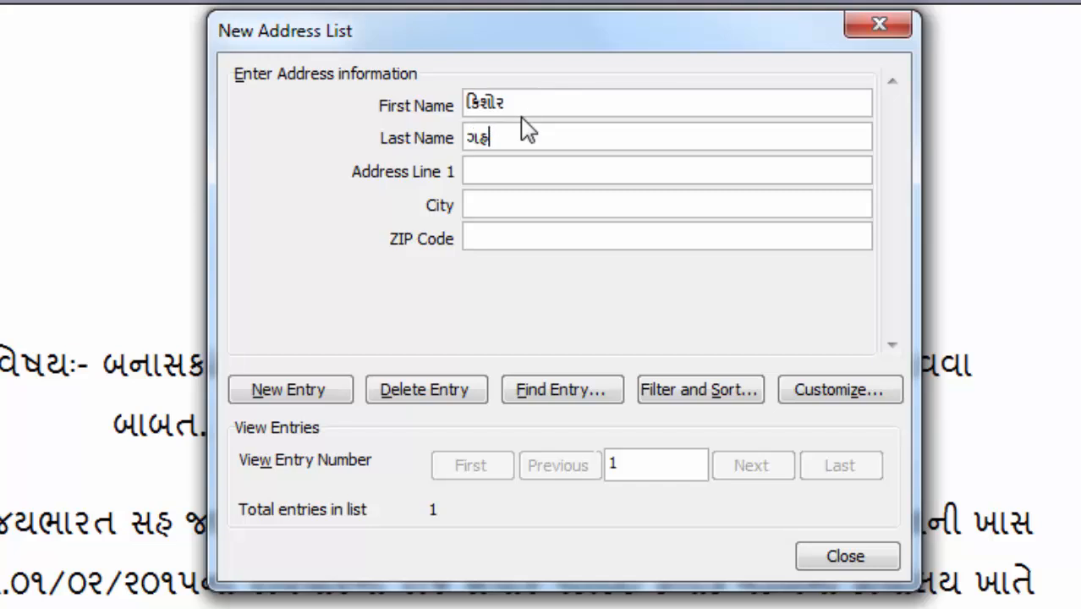
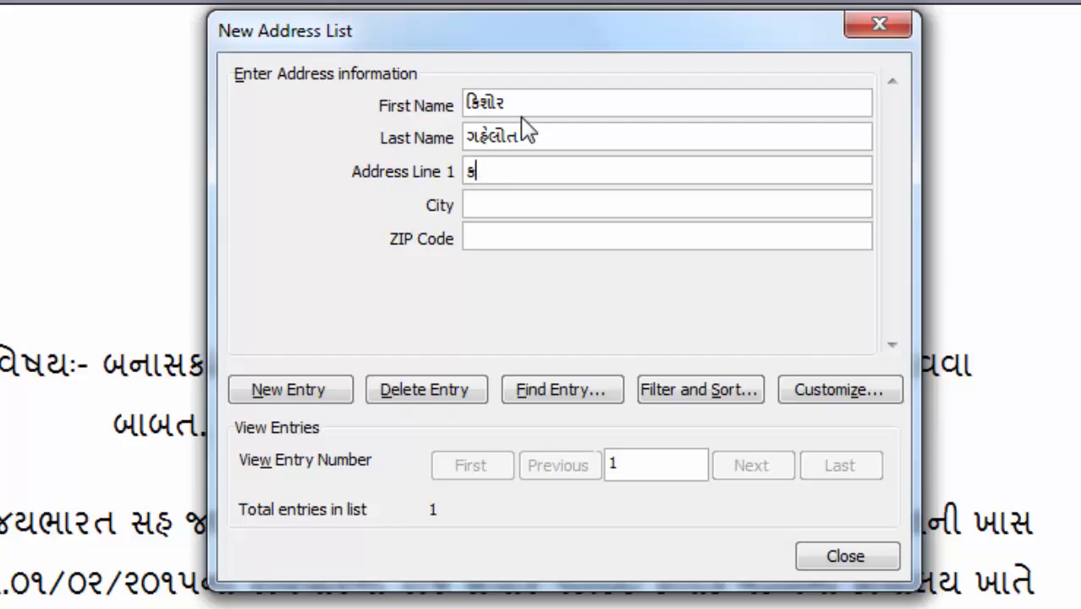
pyautogui.write('ાણોદર ')
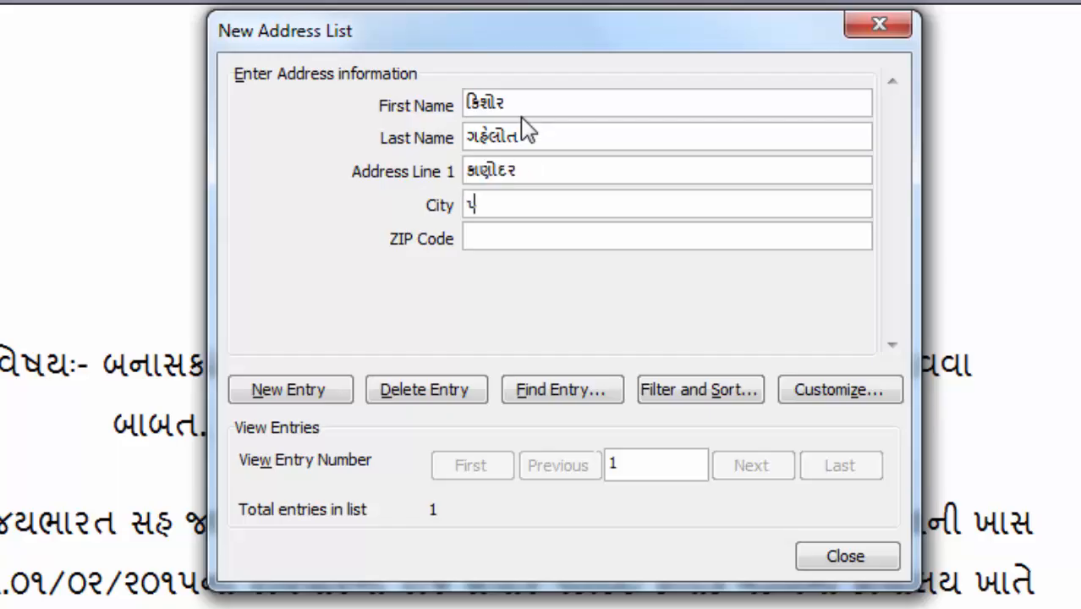
pyautogui.write('પાલનાપ')
pyautogui.press('BackSpace')
pyautogui.press('BackSpace')
pyautogui.press('BackSpace')
pyautogui.press('BackSpace')
pyautogui.press('BackSpace')
pyautogui.press('BackSpace')
pyautogui.write('પાલના')
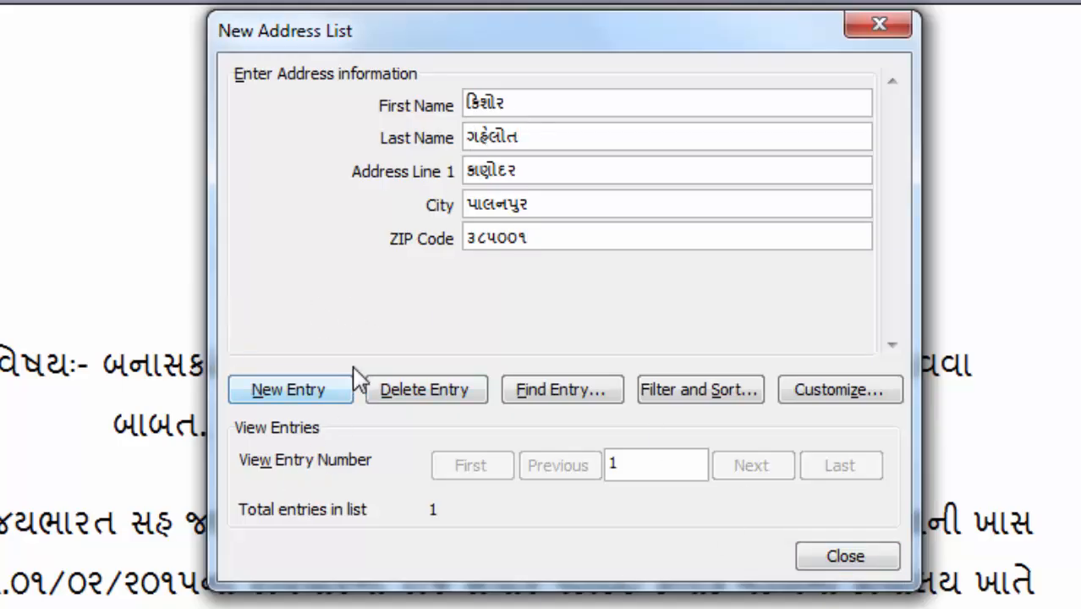
# Step: Add a second entry with the recipient's Gujarati first name, city and ZIP code
pyautogui.click(304, 394)
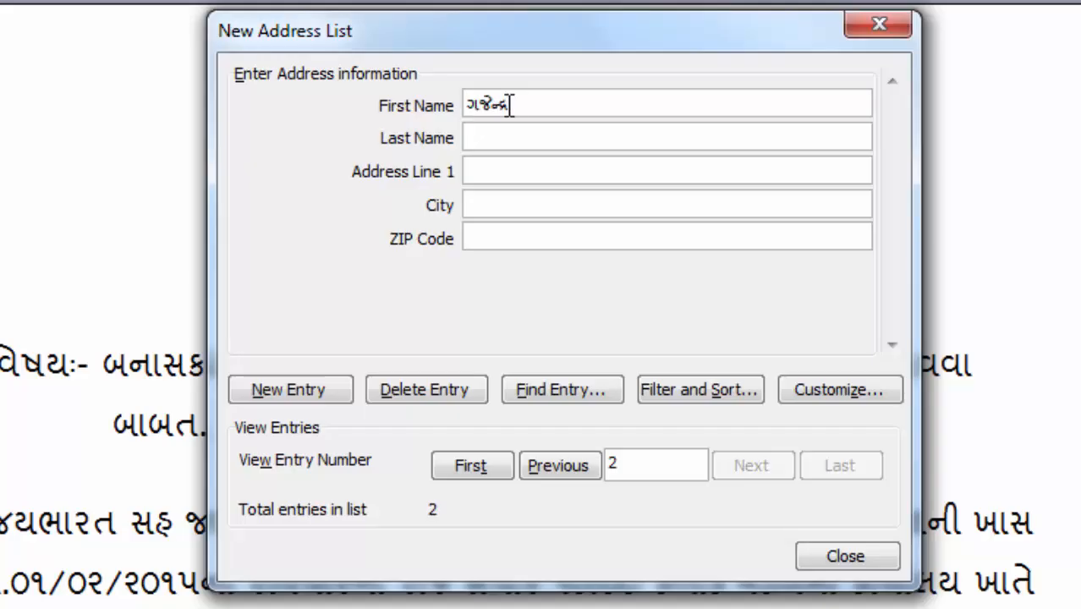
pyautogui.write('ગજેન્દ્રસિંહ')
pyautogui.press('Tab')
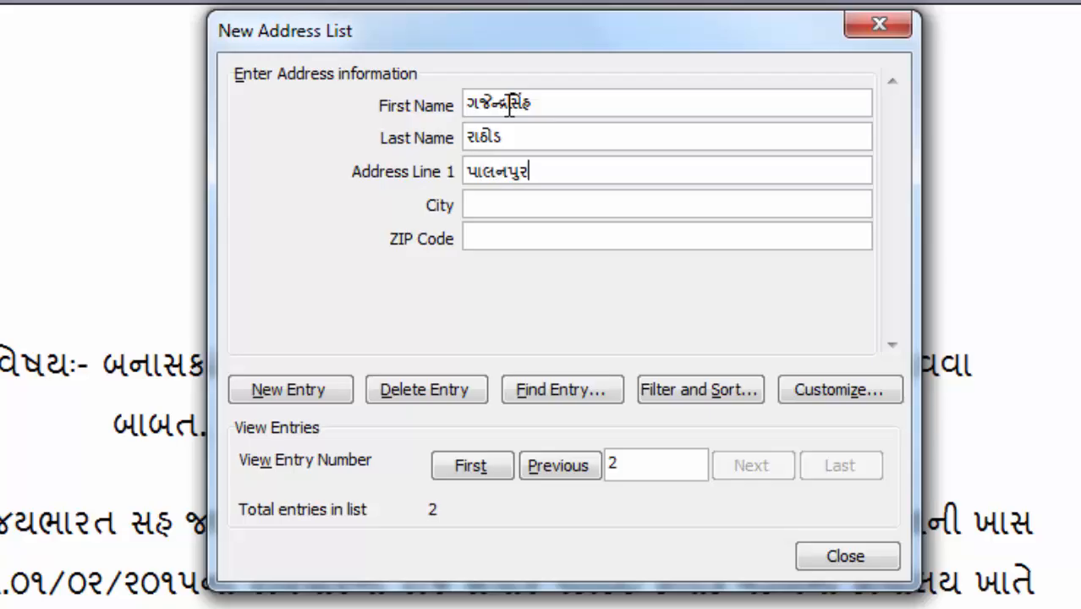
pyautogui.press('Tab')
pyautogui.write('પાલનપ')
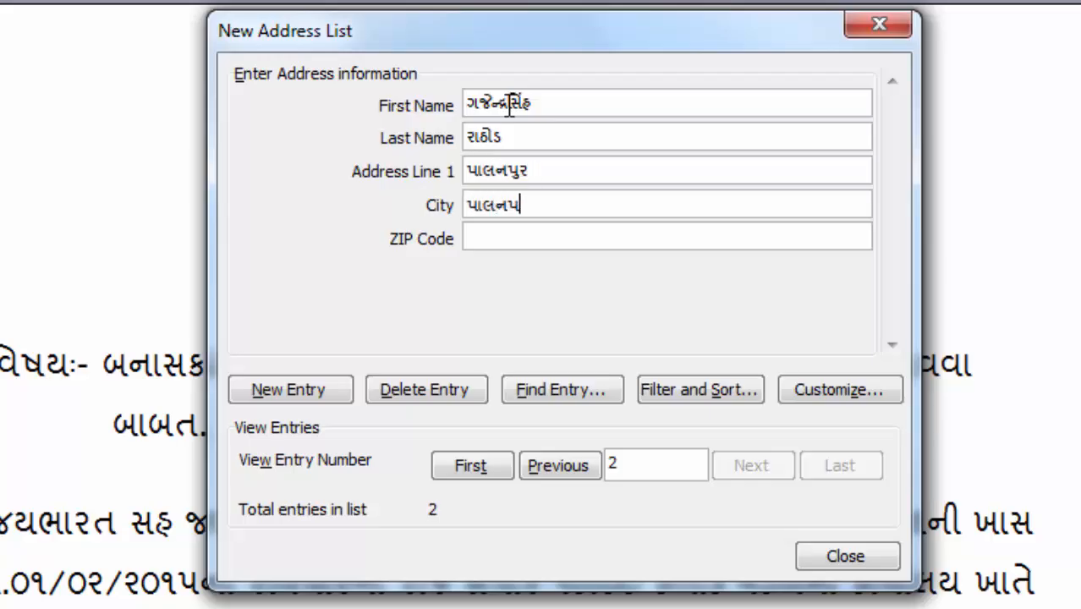
pyautogui.press('Tab')
pyautogui.write('૩')
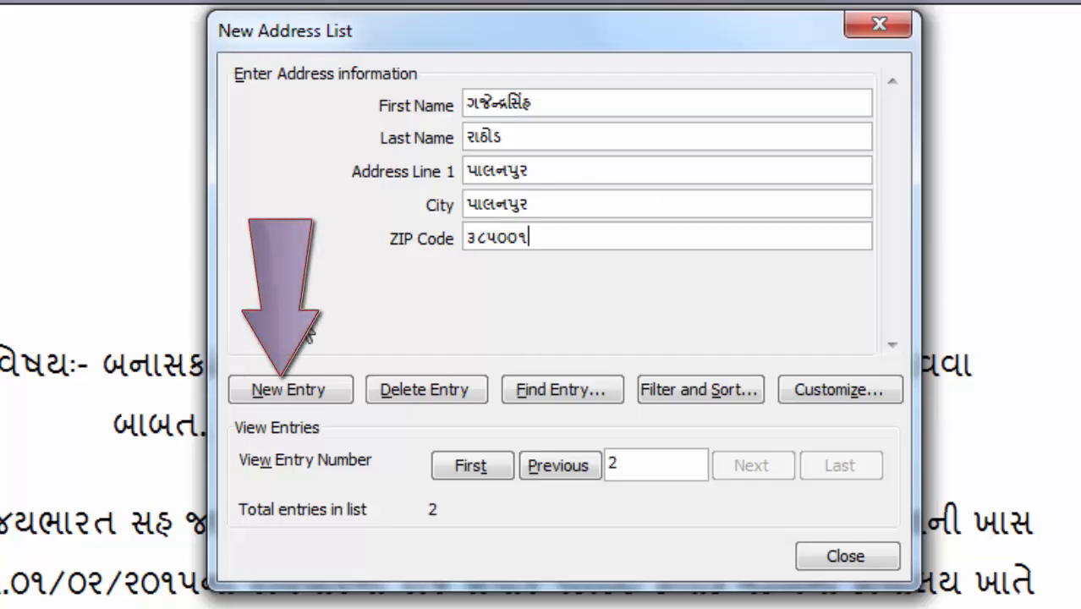
# Step: Add a third entry with the recipient's Gujarati first and last name, address and city
pyautogui.click(333, 390)
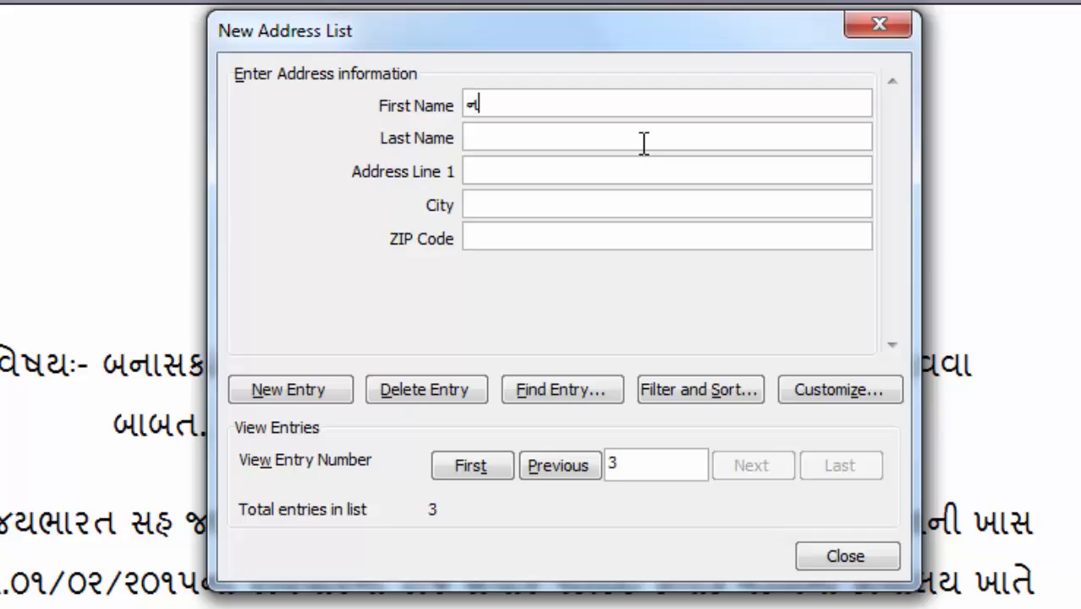
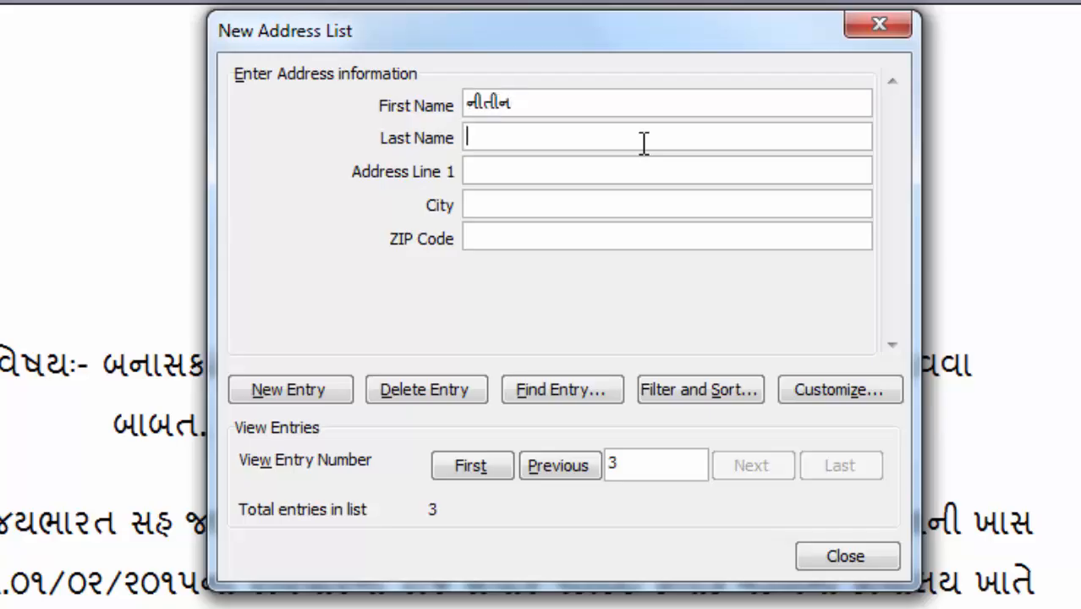
pyautogui.click(644, 143)
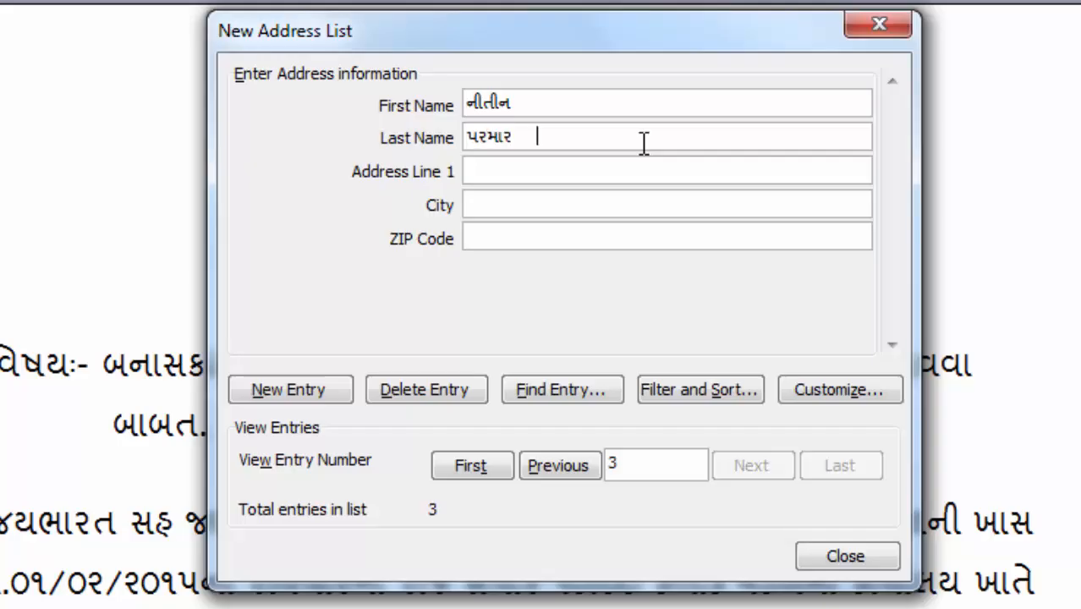
pyautogui.write('ચાંદરવા')
pyautogui.press('Tab')
pyautogui.write('વાવા')
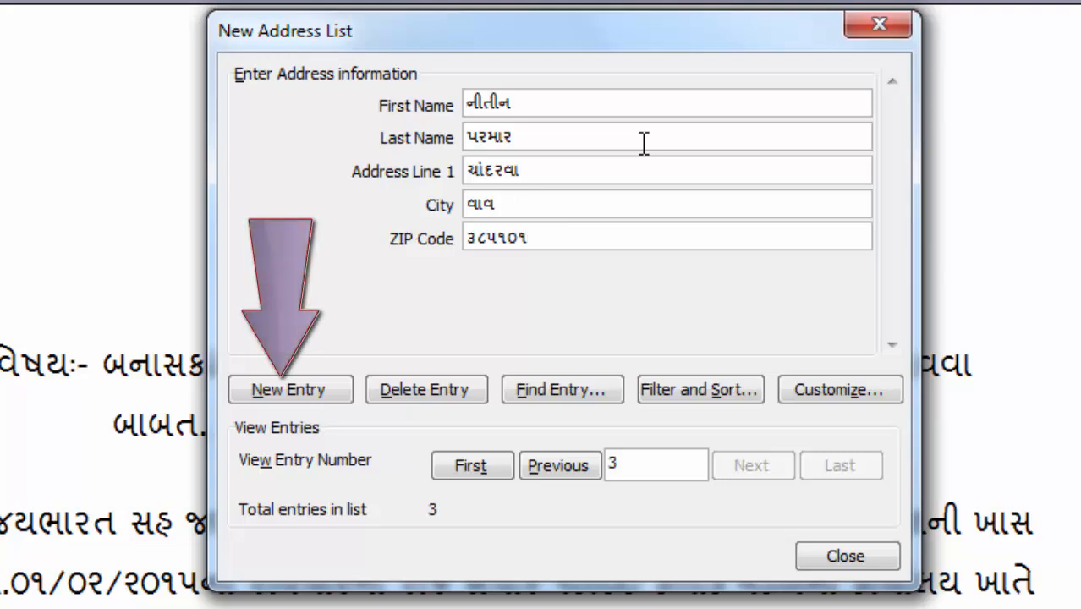
# Step: Add a fourth entry and type the recipient's Gujarati surname, address and city
pyautogui.click(290, 389)
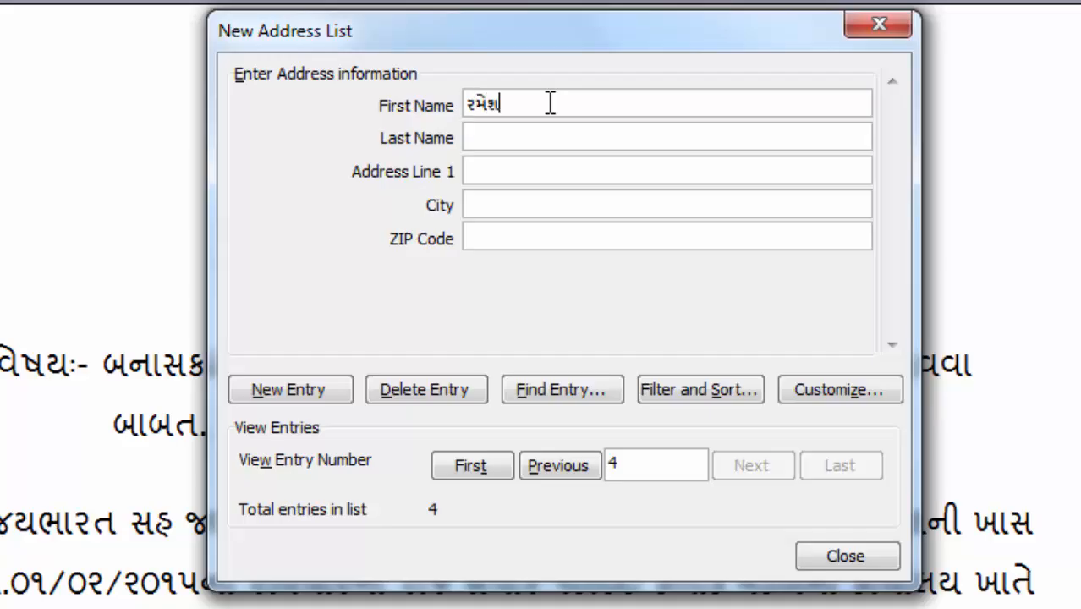
pyautogui.press('Tab')
pyautogui.write('ચૌધર')
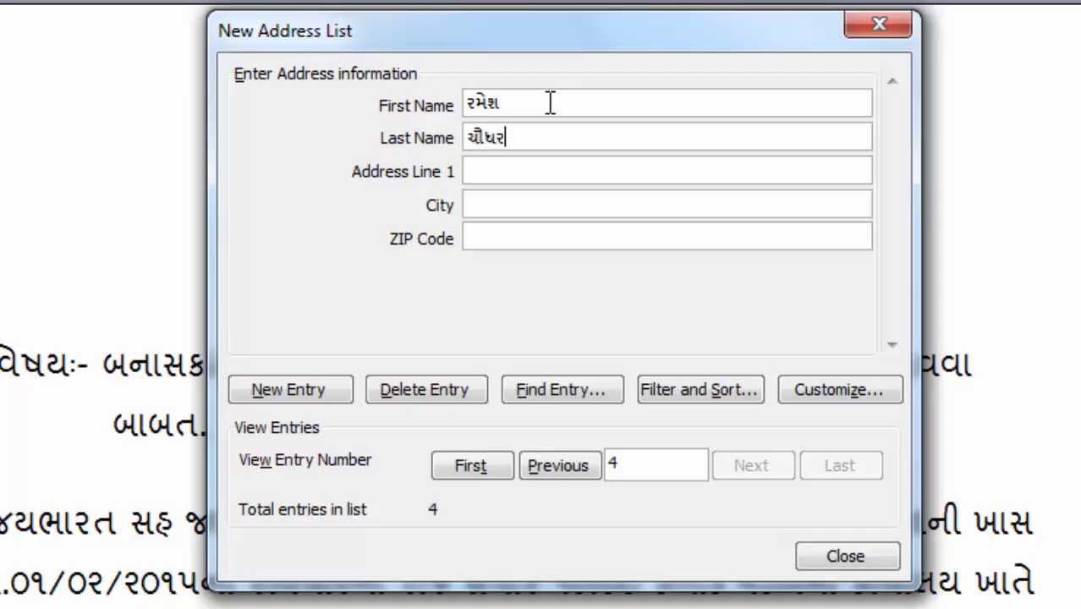
pyautogui.write('ી ')
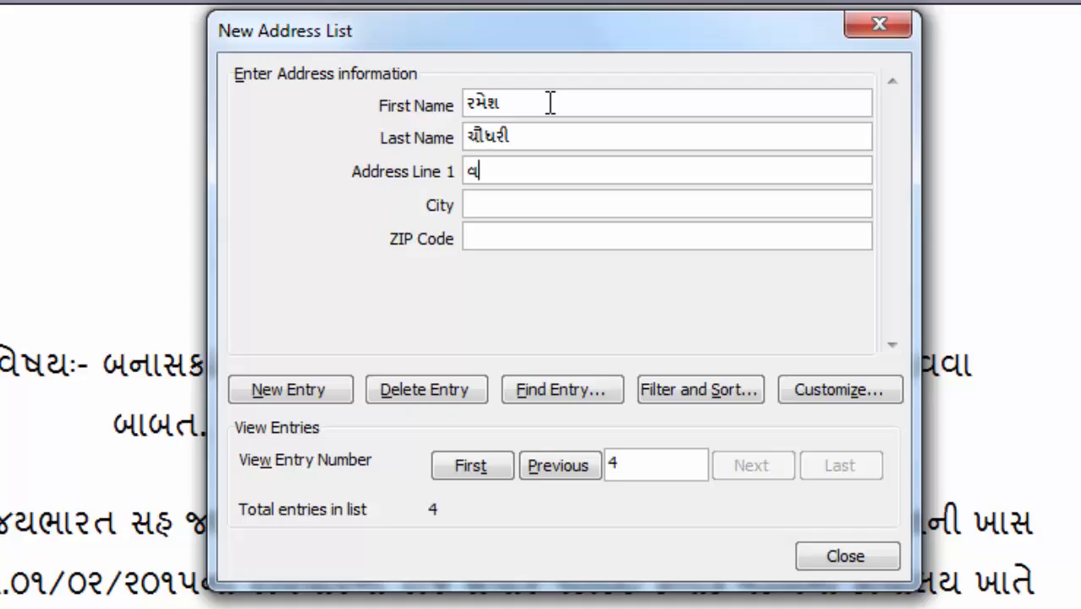
pyautogui.write('વડગામ ')
pyautogui.write('વડ')
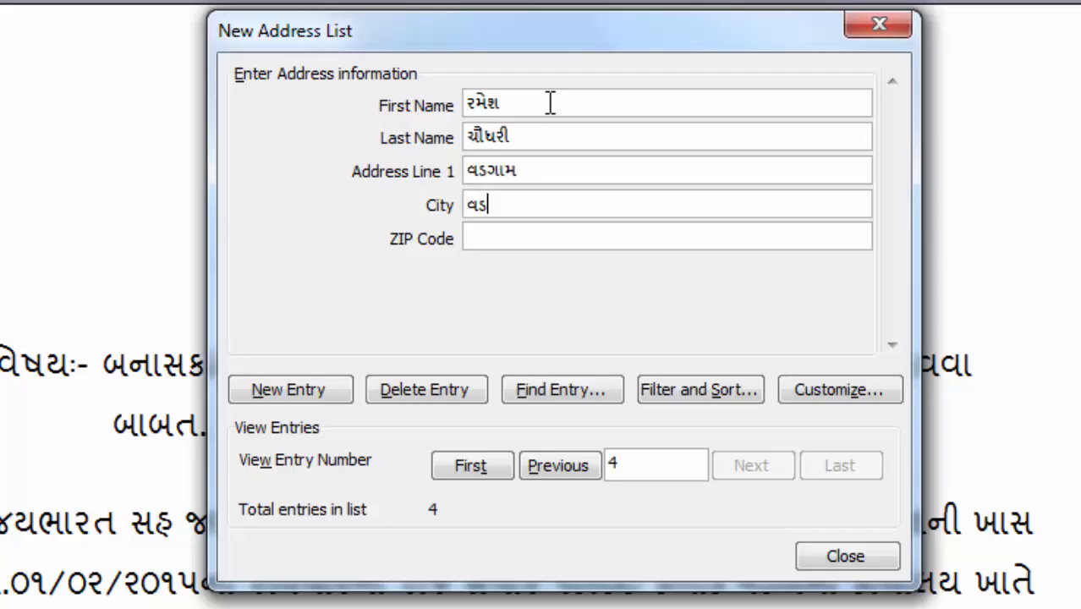
pyautogui.write('ગામ')
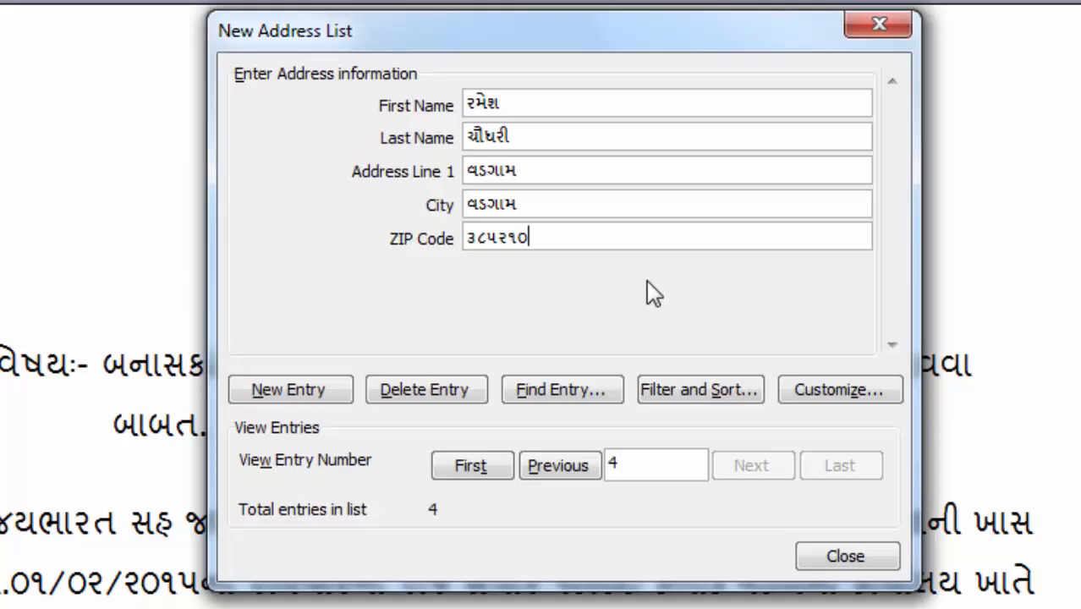
# Step: Close the New Address List and save the list under the file name tcm
pyautogui.click(847, 560)
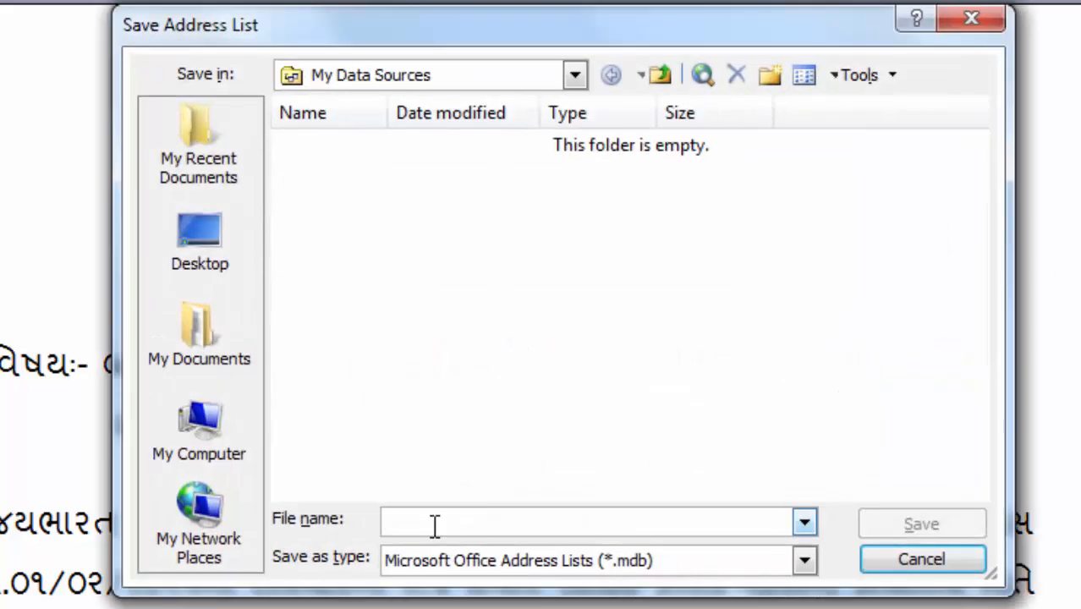
pyautogui.write('s')
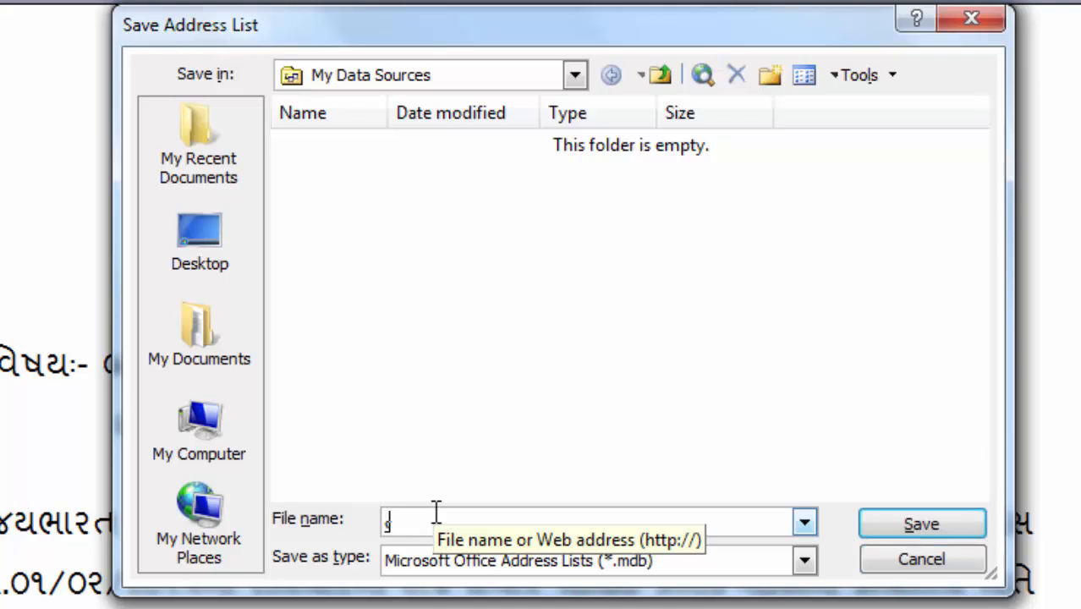
pyautogui.press('BackSpace')
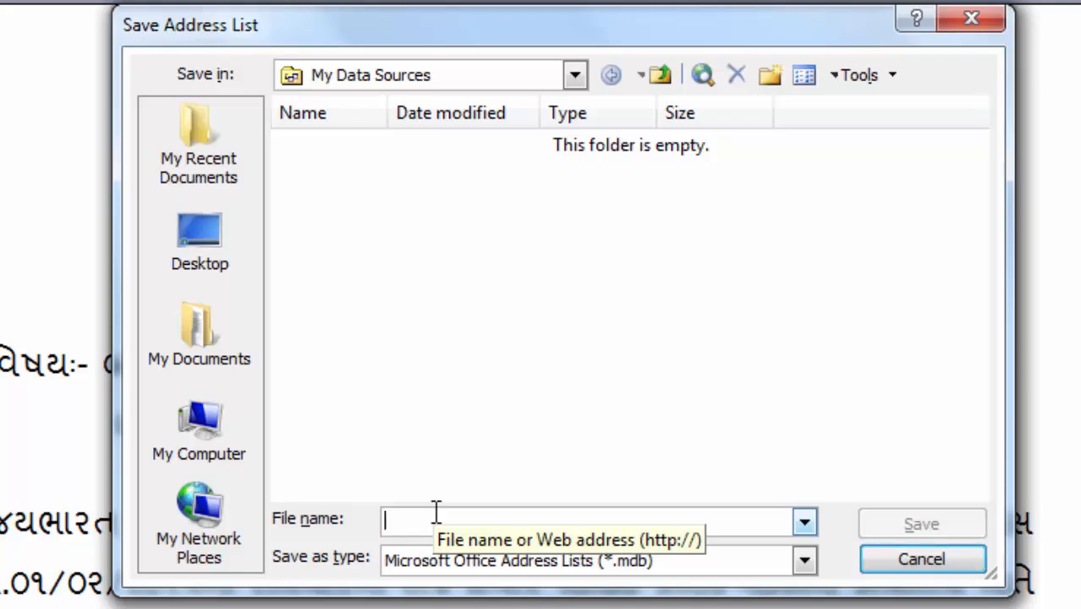
pyautogui.write('tcm')
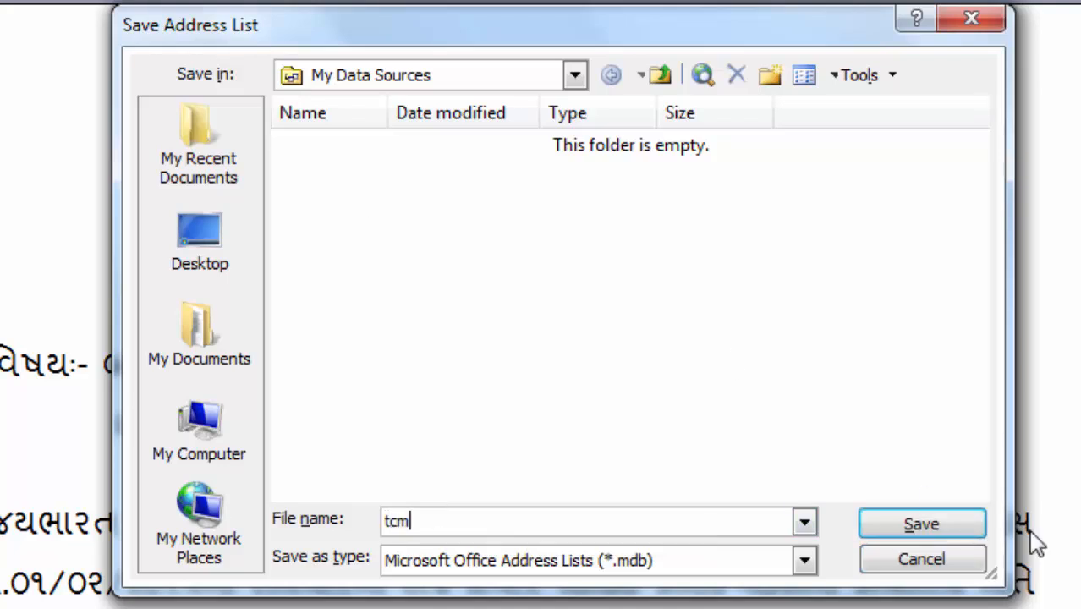
pyautogui.click(938, 527)
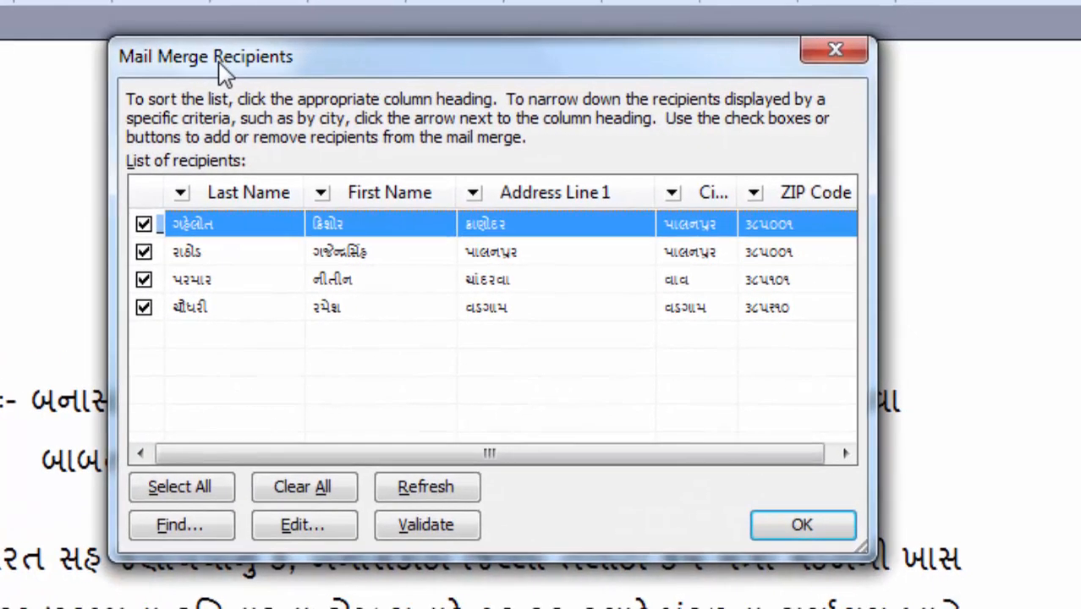
# Step: Keep all four recipients checked in Mail Merge Recipients and confirm the list
pyautogui.moveTo(302, 69); pyautogui.dragTo(402, 92)
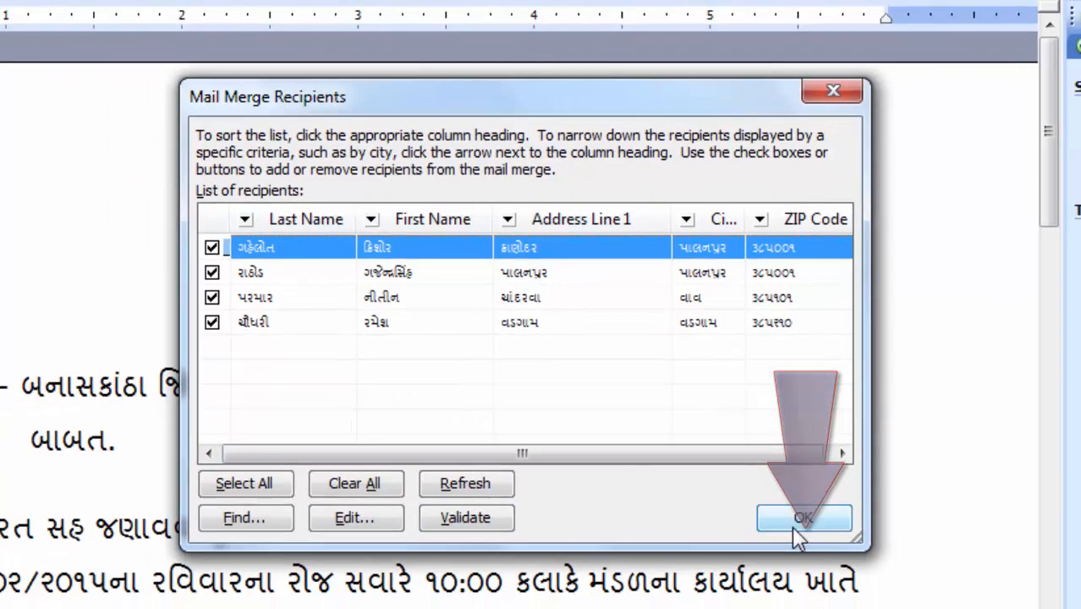
pyautogui.click(809, 550)
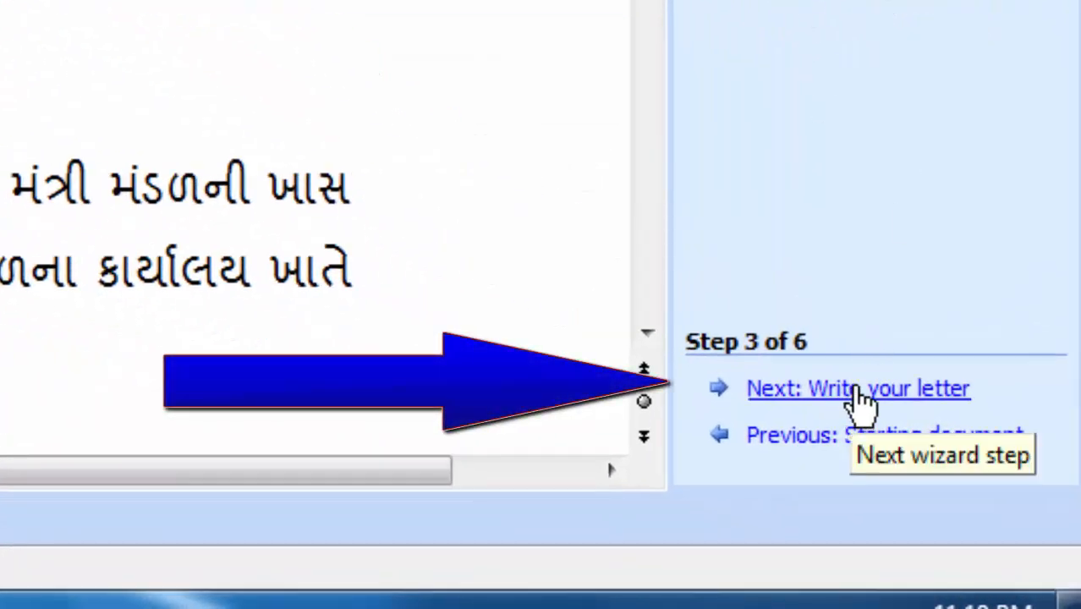
# Step: Advance to writing the letter and insert the First_Name and Last_Name merge fields
pyautogui.click(855, 394)
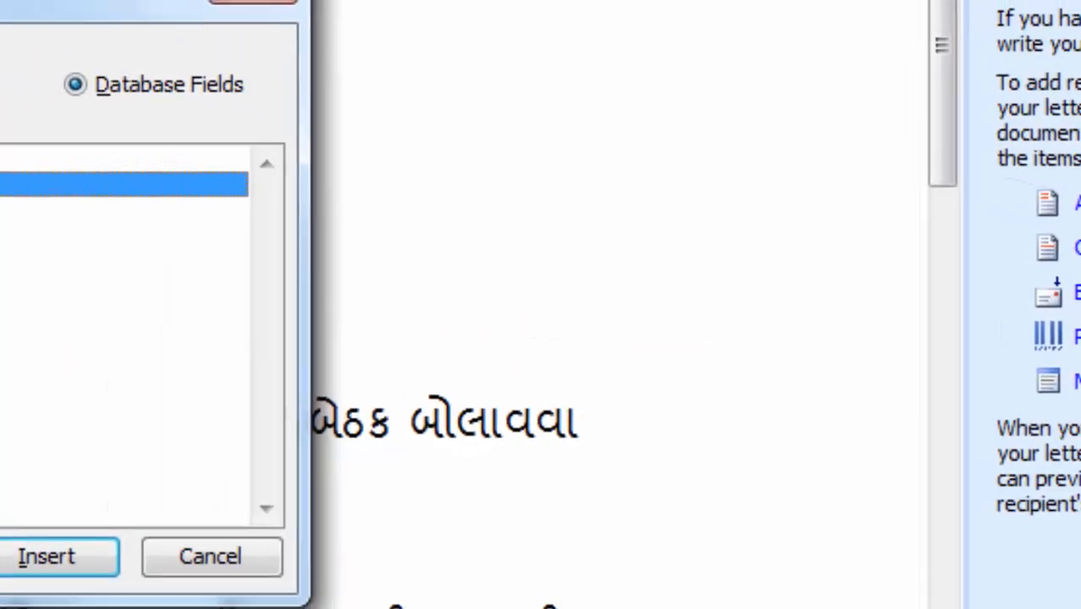
pyautogui.click(44, 233)
pyautogui.click(43, 188)
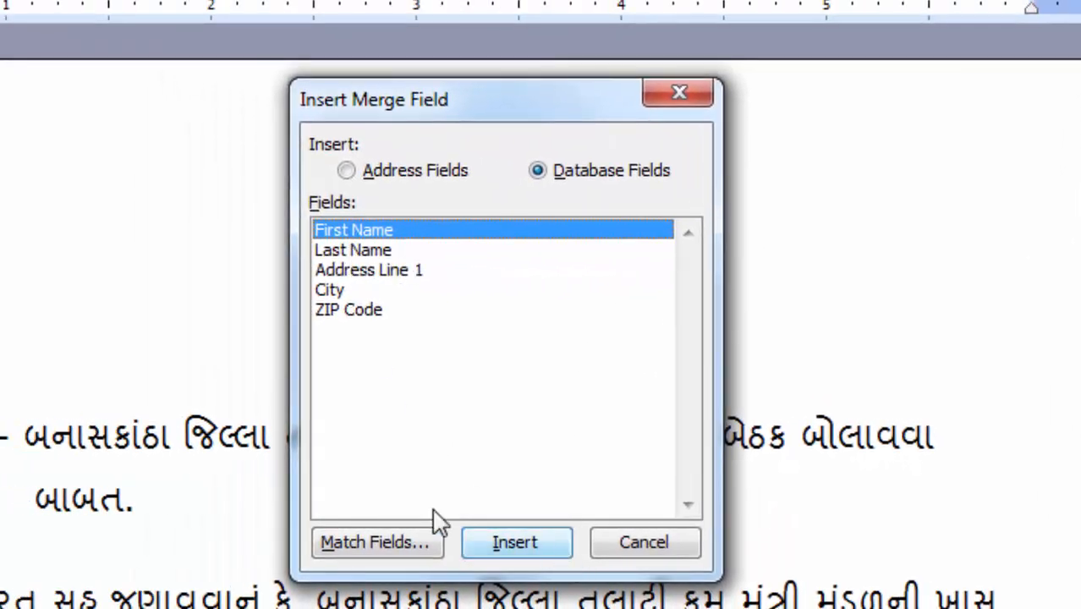
pyautogui.click(502, 543)
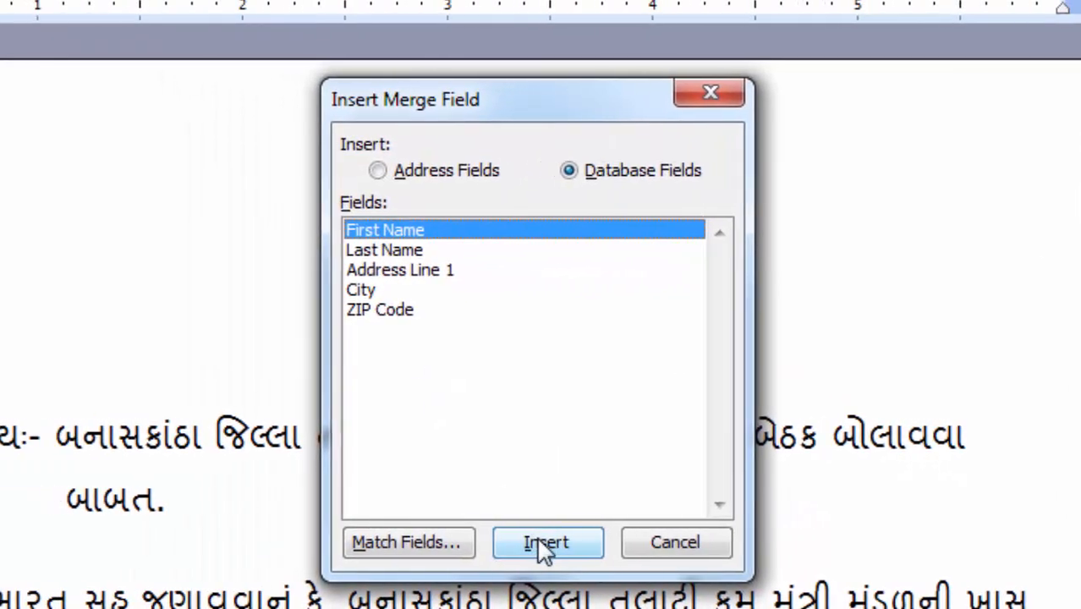
pyautogui.click(478, 269)
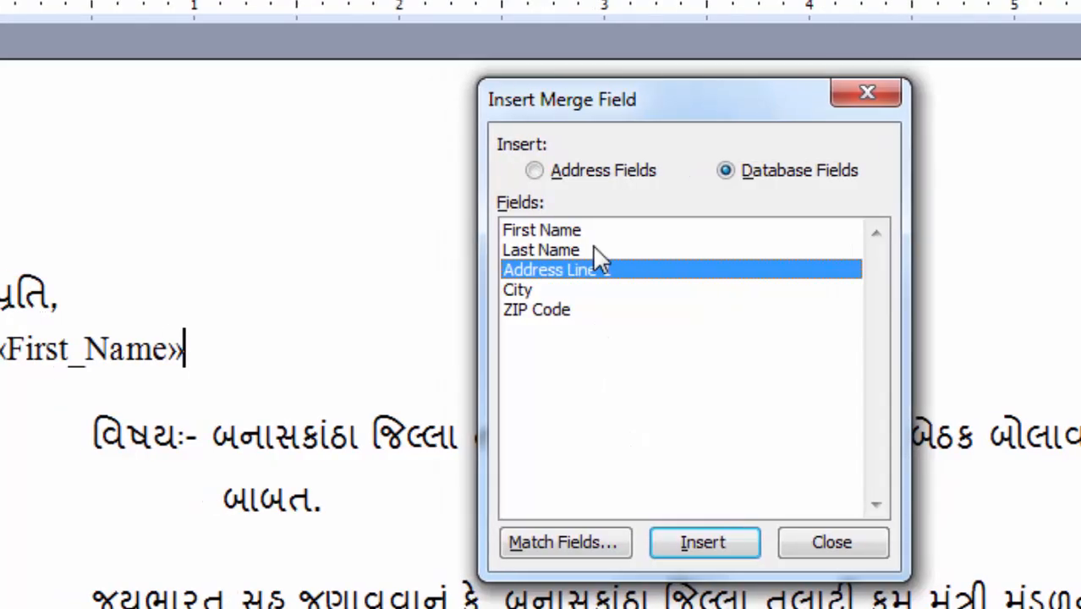
pyautogui.click(486, 250)
pyautogui.click(783, 542)
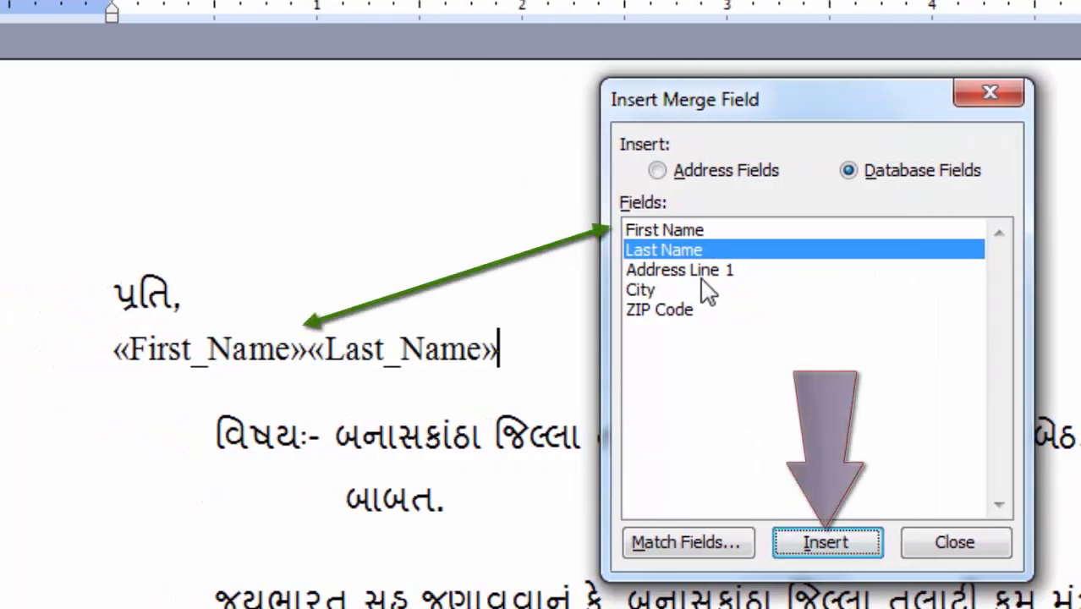
# Step: Insert the Address_Line_1, City and ZIP_Code merge fields, then close the field dialog
pyautogui.click(655, 271)
pyautogui.click(828, 543)
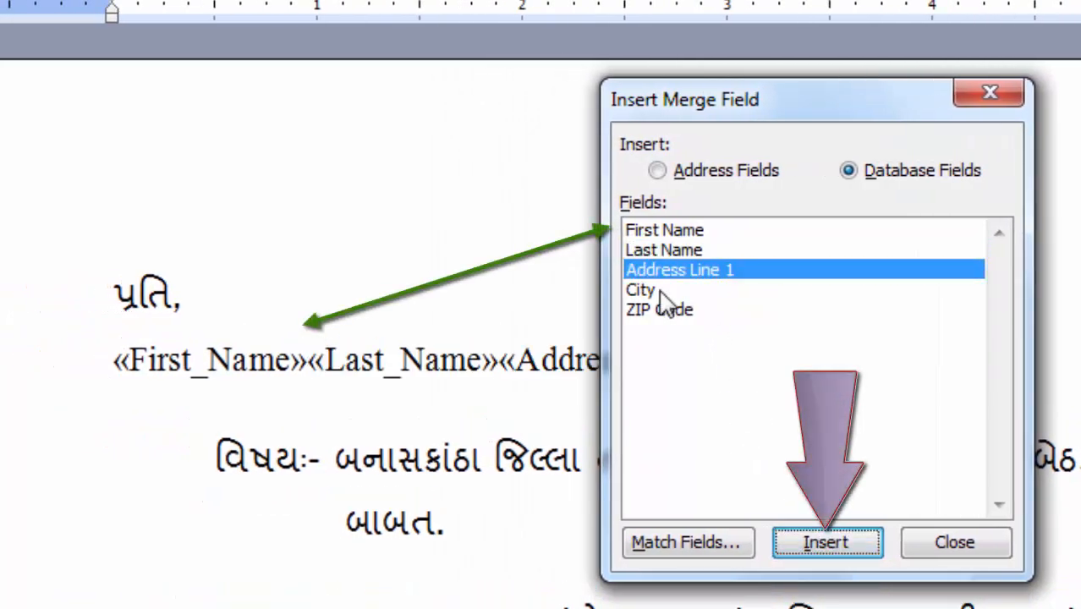
pyautogui.click(656, 290)
pyautogui.click(821, 544)
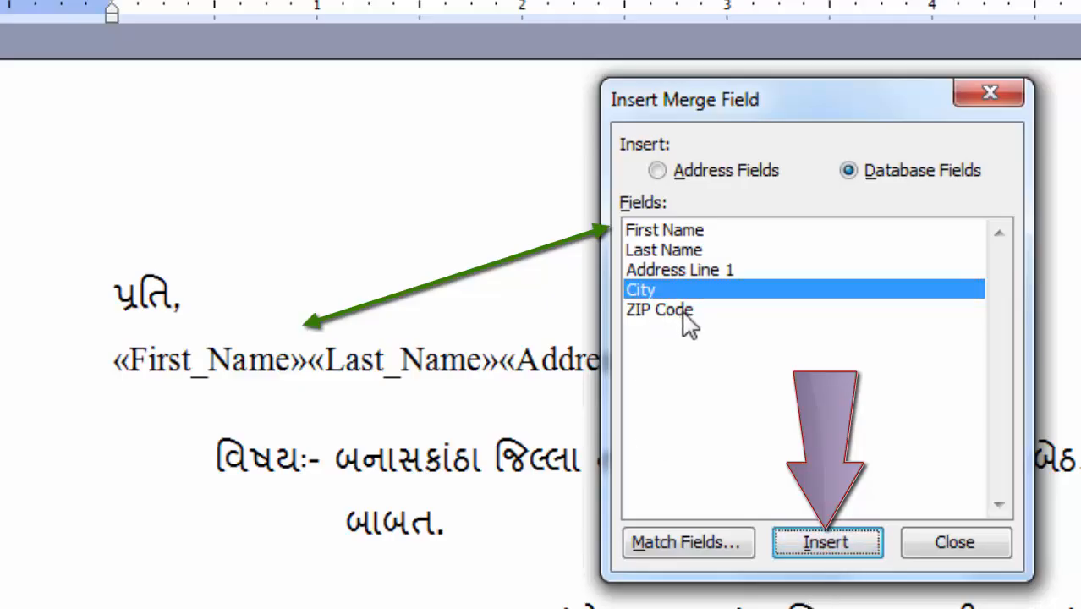
pyautogui.click(681, 311)
pyautogui.click(864, 544)
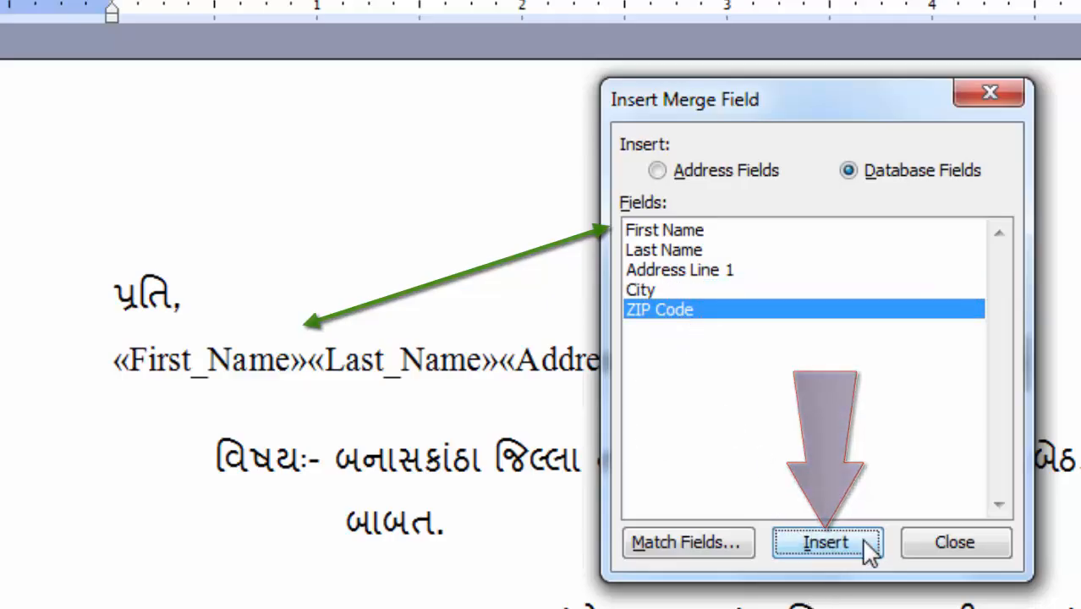
pyautogui.click(952, 542)
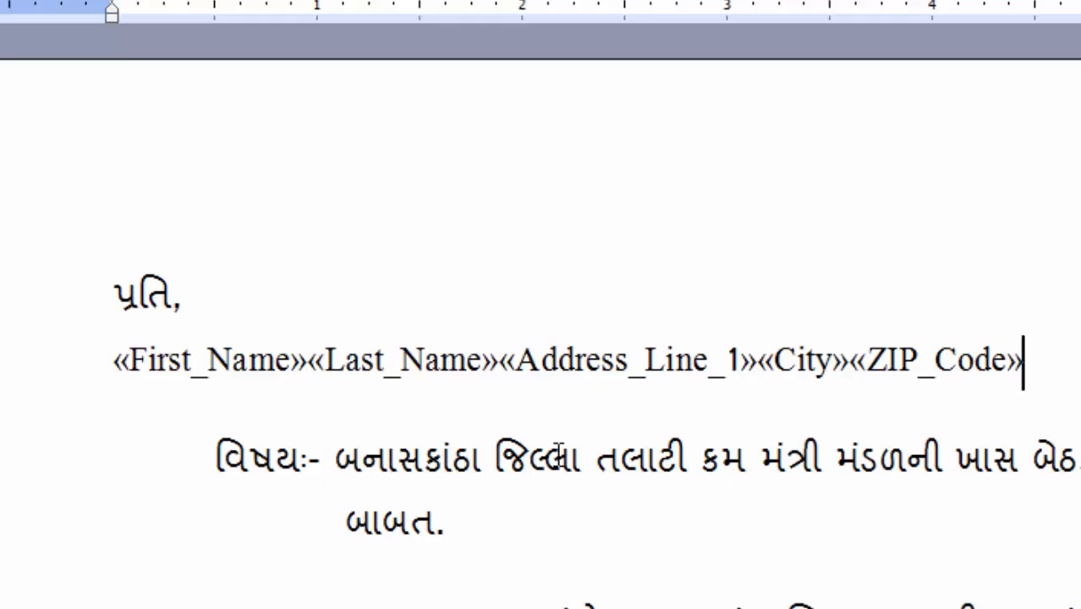
# Step: Break the line before «Address_Line_1» so the address starts below the name
pyautogui.click(312, 362)
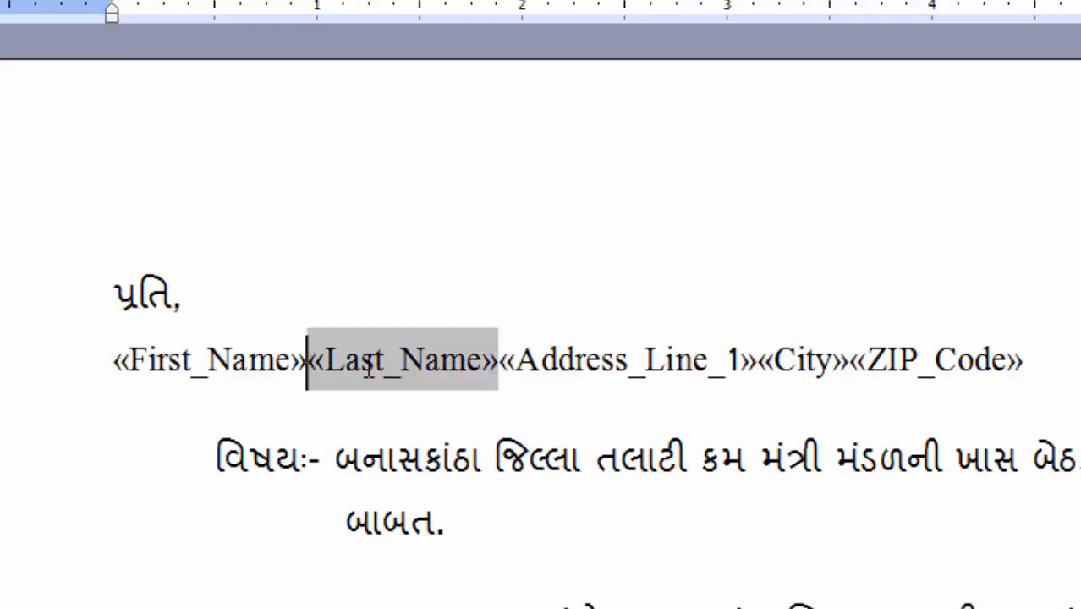
pyautogui.click(509, 359)
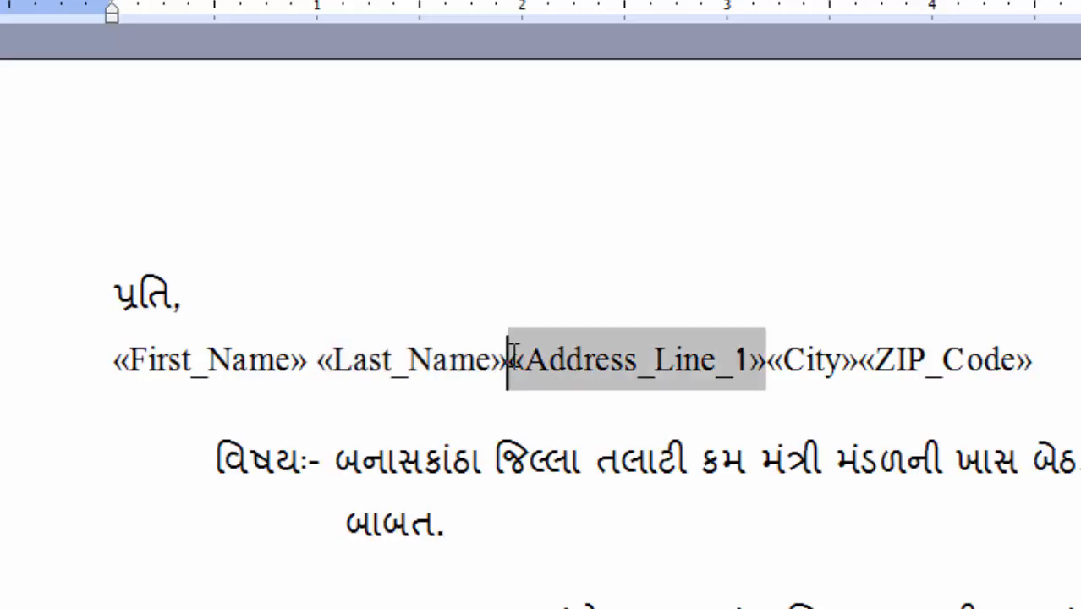
pyautogui.press('Return')
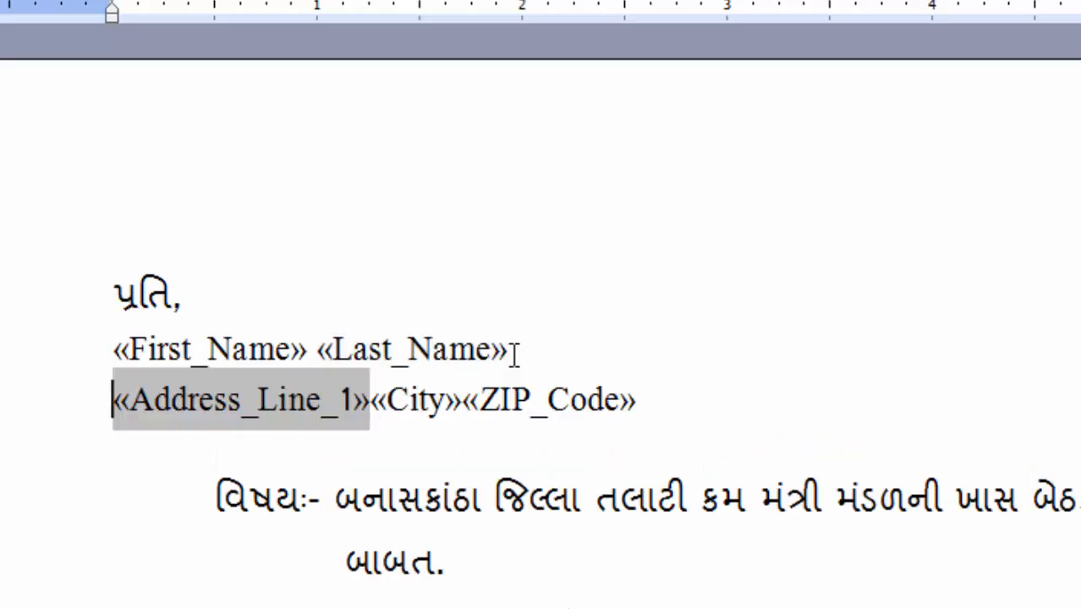
# Step: Put a comma before «City» and move «ZIP_Code» onto its own line
pyautogui.click(375, 400)
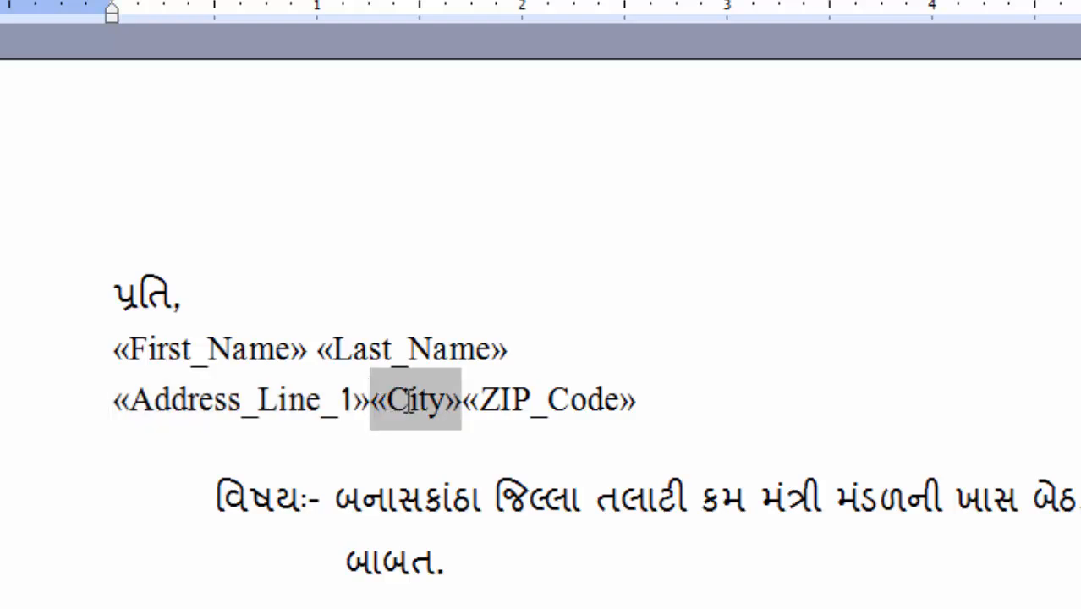
pyautogui.write('4')
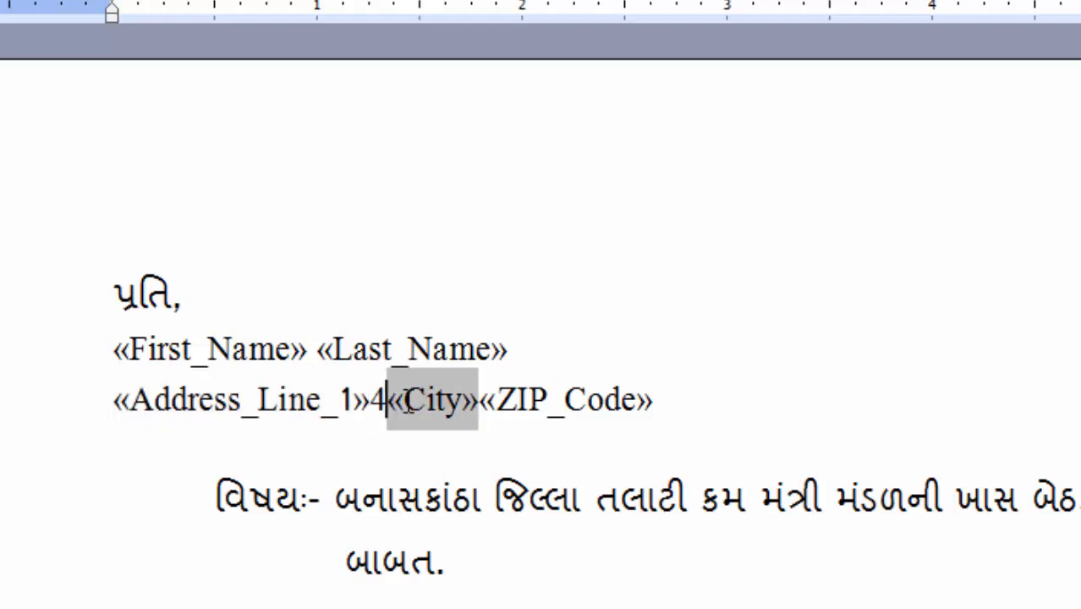
pyautogui.press('BackSpace')
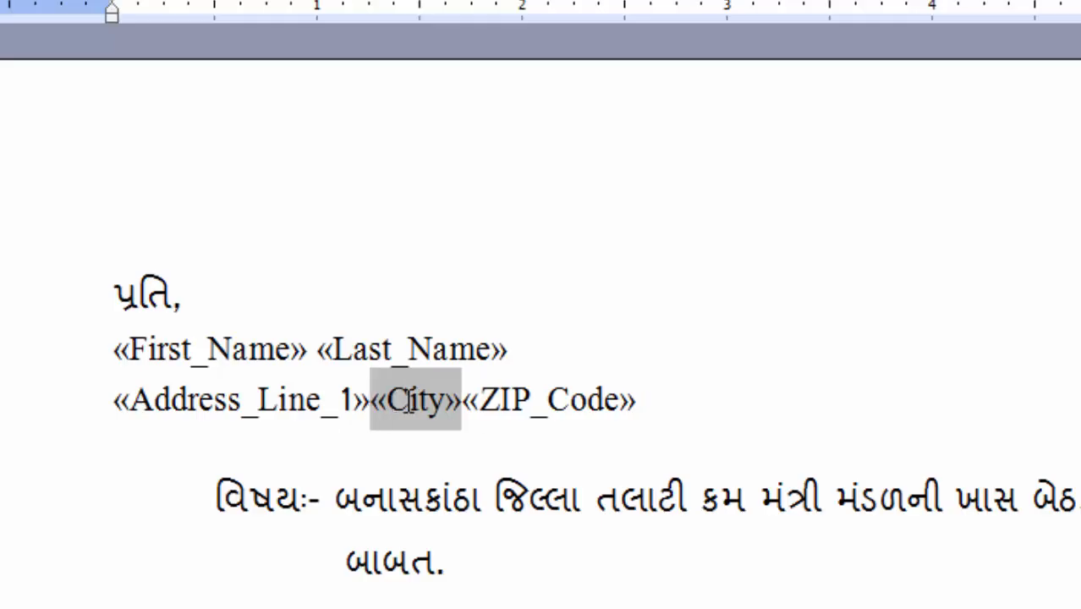
pyautogui.write('4')
pyautogui.press('BackSpace')
pyautogui.write(',')
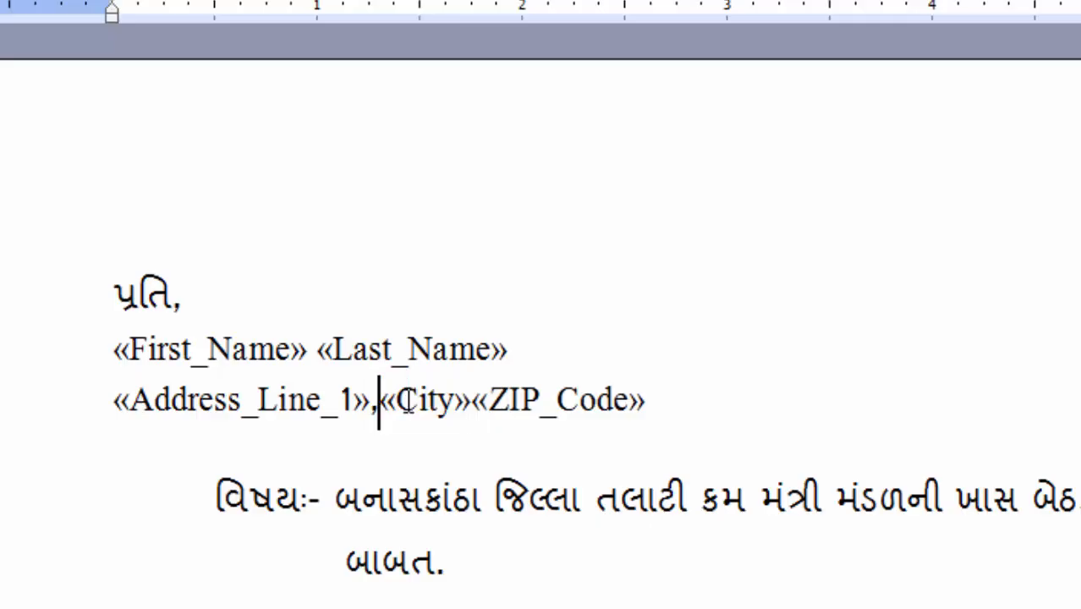
pyautogui.press('Right')
pyautogui.press('Right')
pyautogui.press('Right')
pyautogui.press('Right')
pyautogui.press('Right')
pyautogui.press('Right')
pyautogui.press('Right')
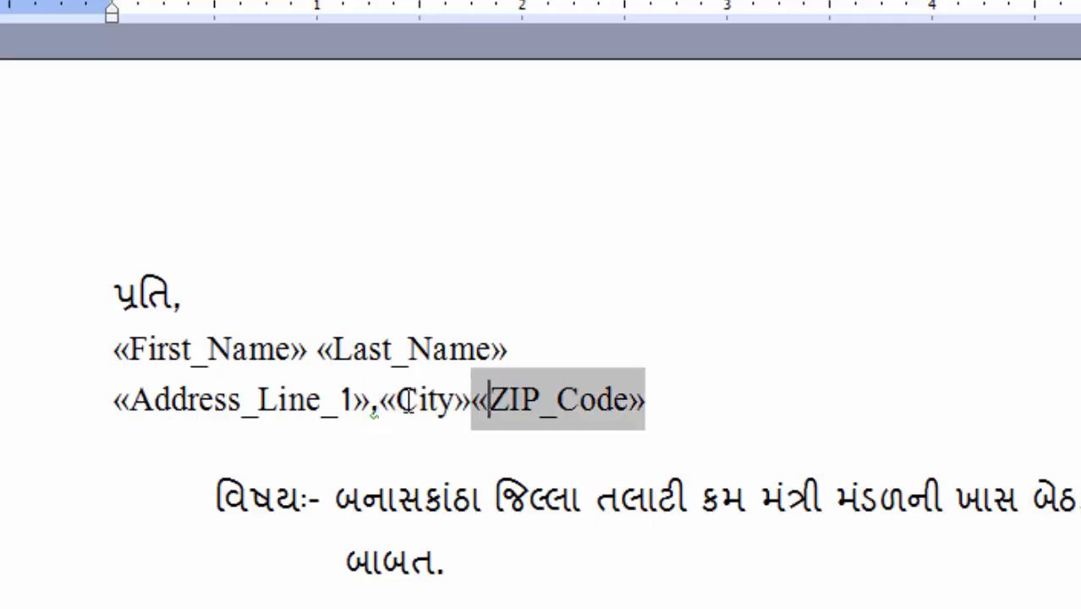
pyautogui.press('Left')
pyautogui.press('Return')
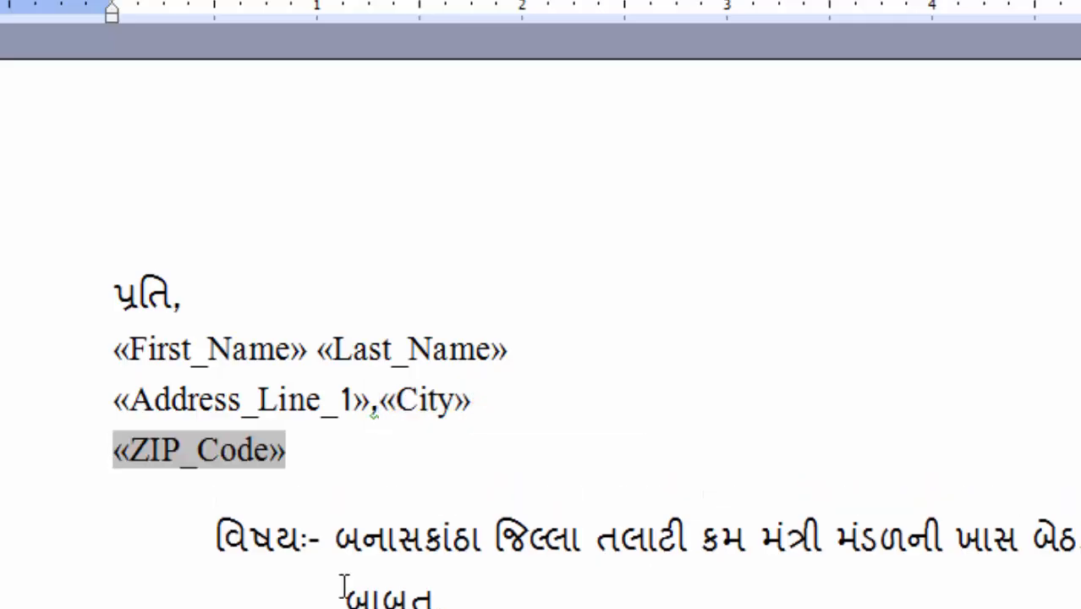
# Step: Check the City field placement and select the whole address block
pyautogui.click(407, 410)
pyautogui.scroll(-2, 777, 451)
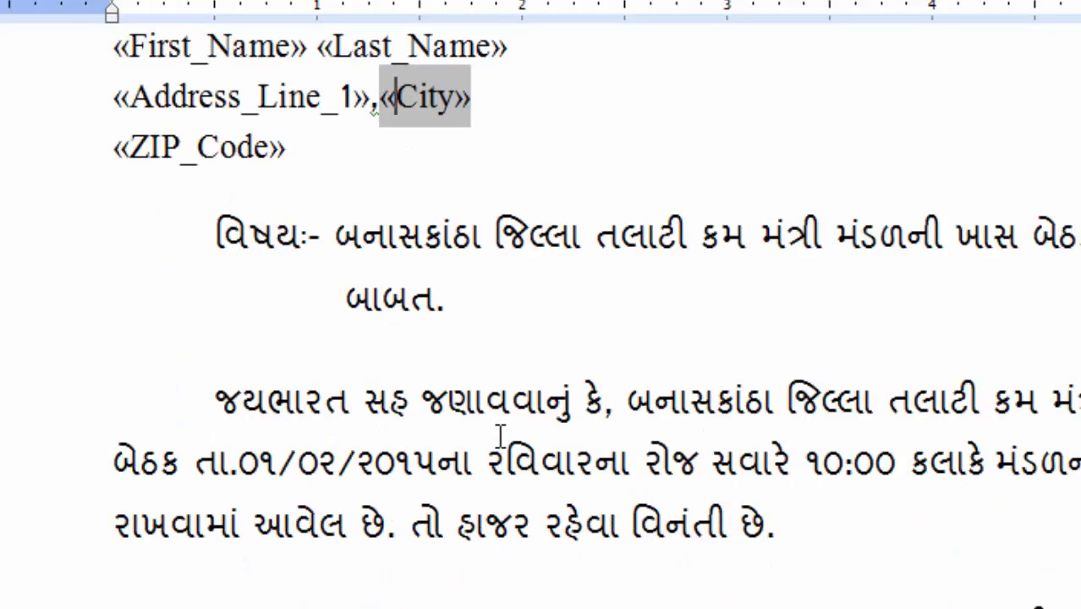
pyautogui.scroll(-3, 478, 526)
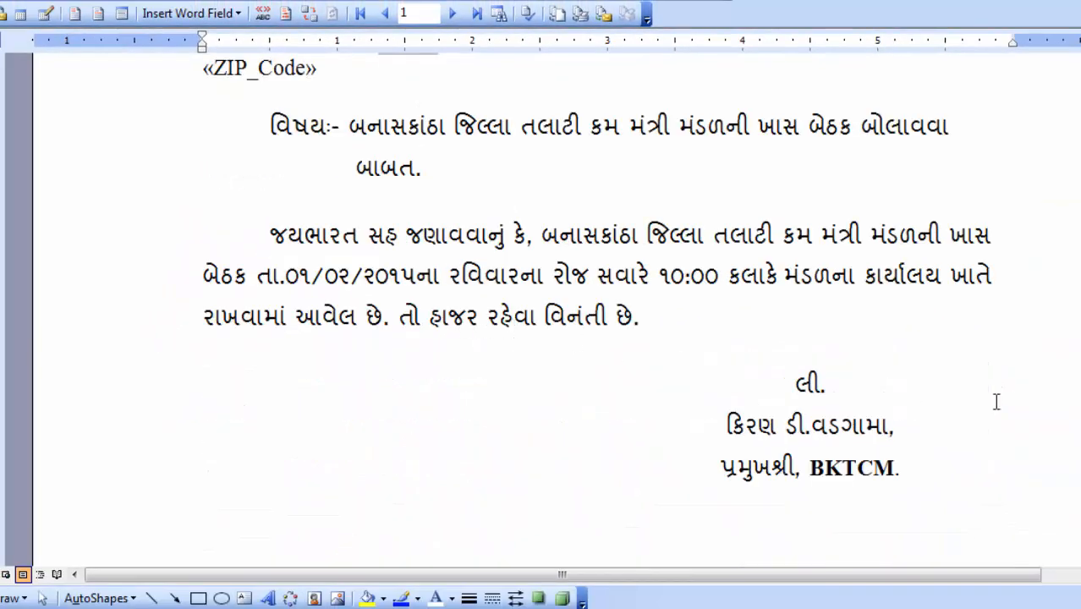
pyautogui.scroll(3, 480, 321)
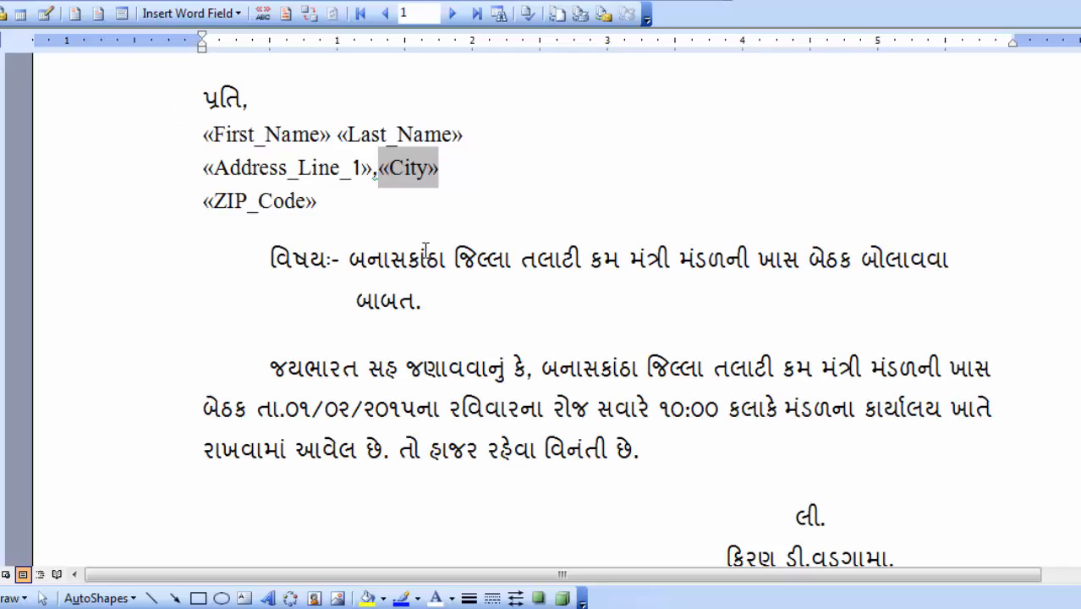
pyautogui.moveTo(204, 139); pyautogui.dragTo(493, 231)
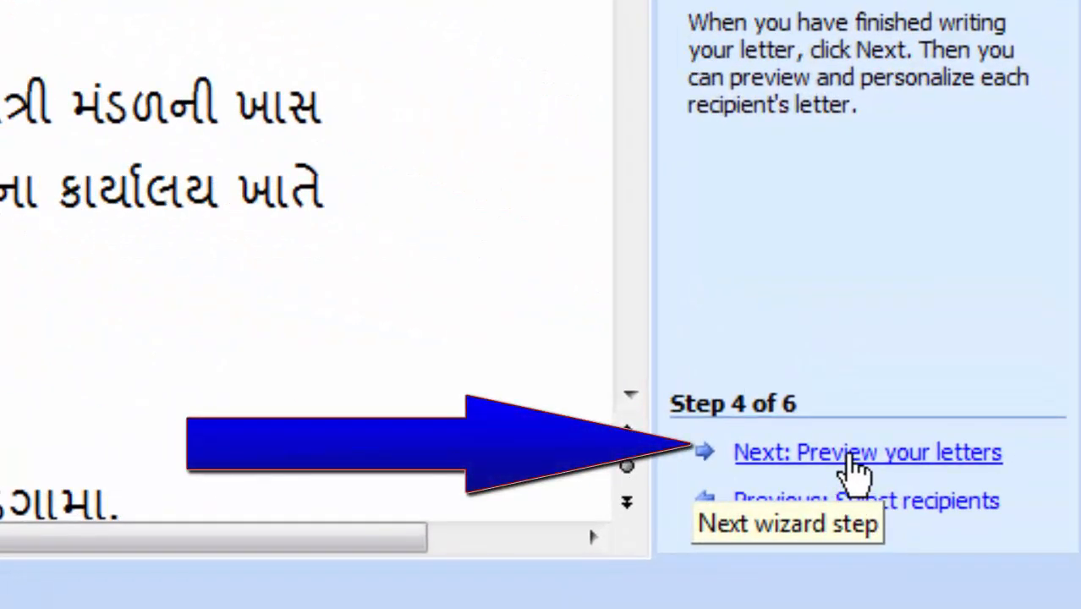
# Step: Go to the letter preview and inspect the merged city in the first recipient's letter
pyautogui.click(853, 462)
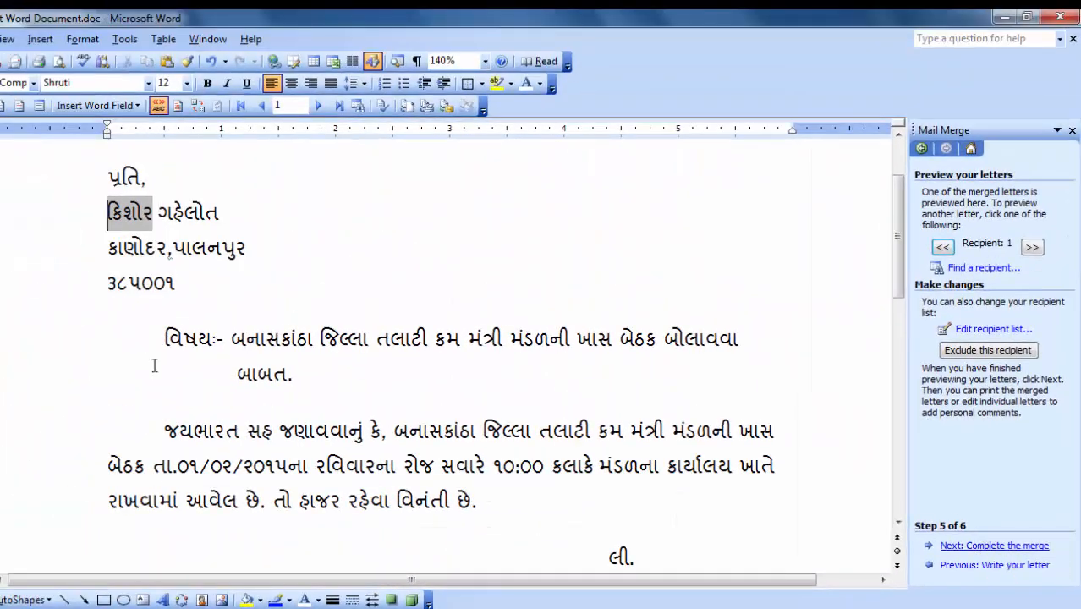
pyautogui.click(219, 258)
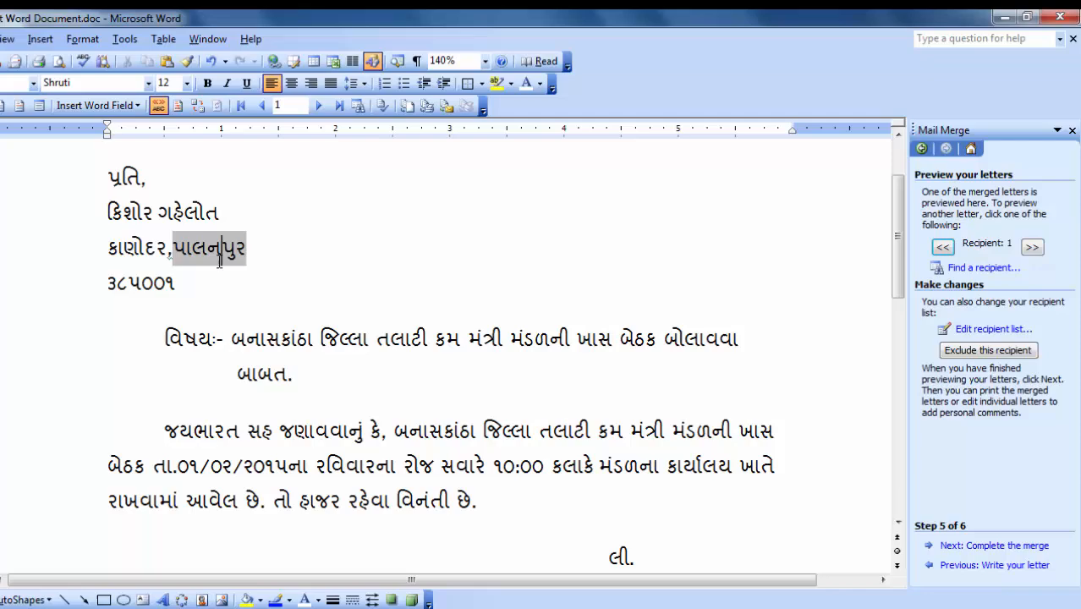
pyautogui.click(334, 265)
pyautogui.scroll(-4, 239, 259)
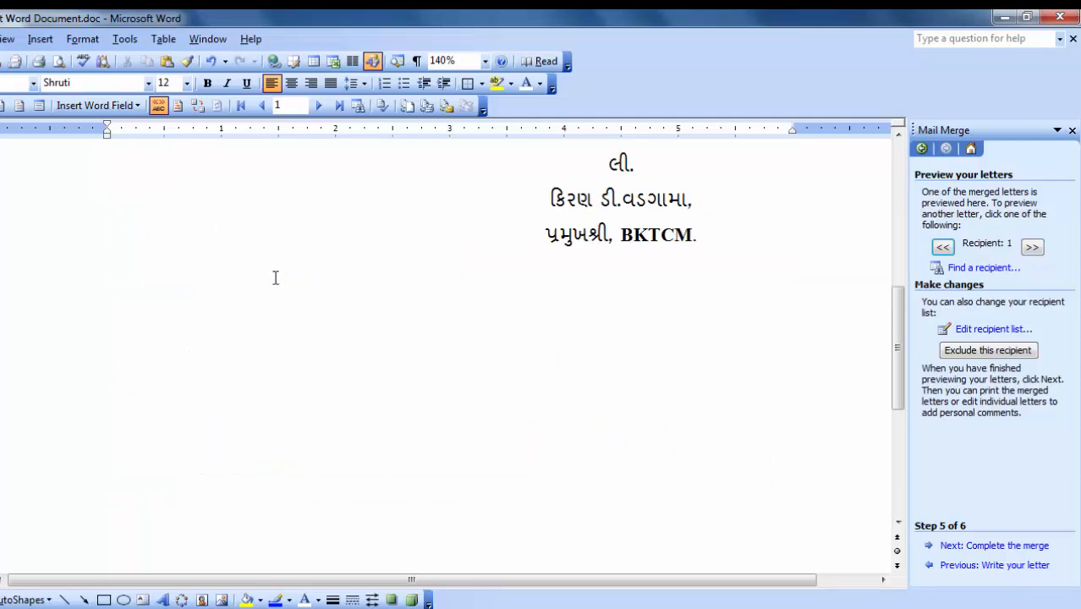
pyautogui.scroll(5, 272, 275)
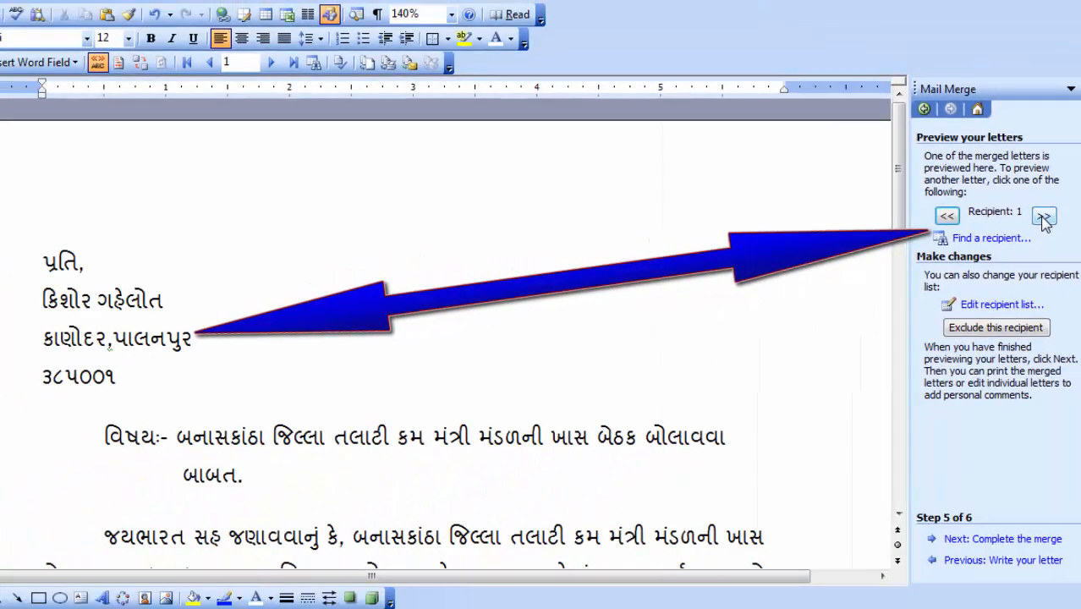
# Step: Step the preview through recipients 2, 3 and 4, then back to recipient 3
pyautogui.click(972, 277)
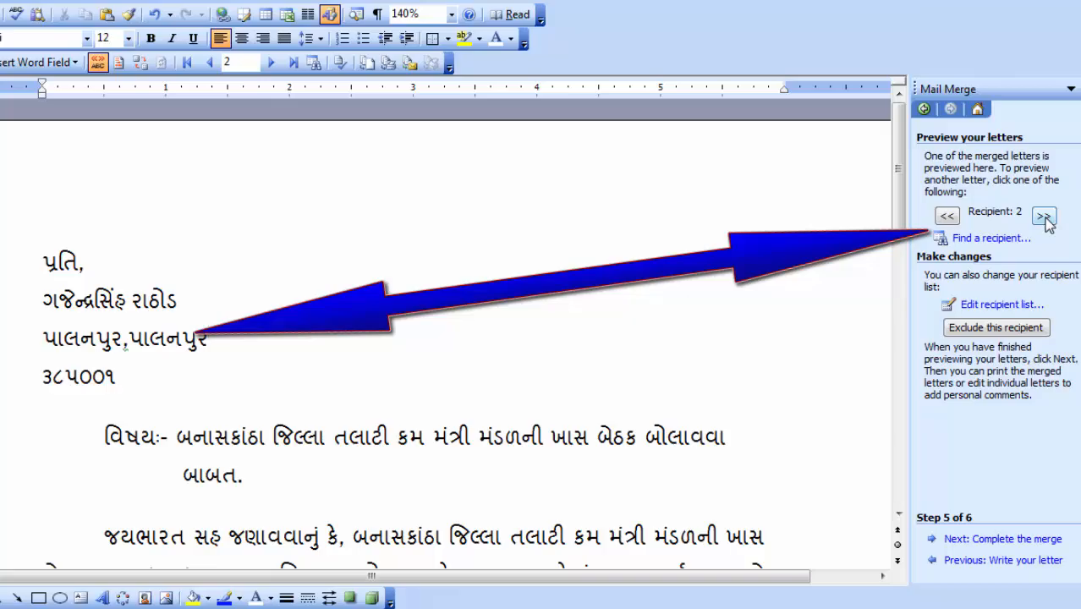
pyautogui.click(1047, 217)
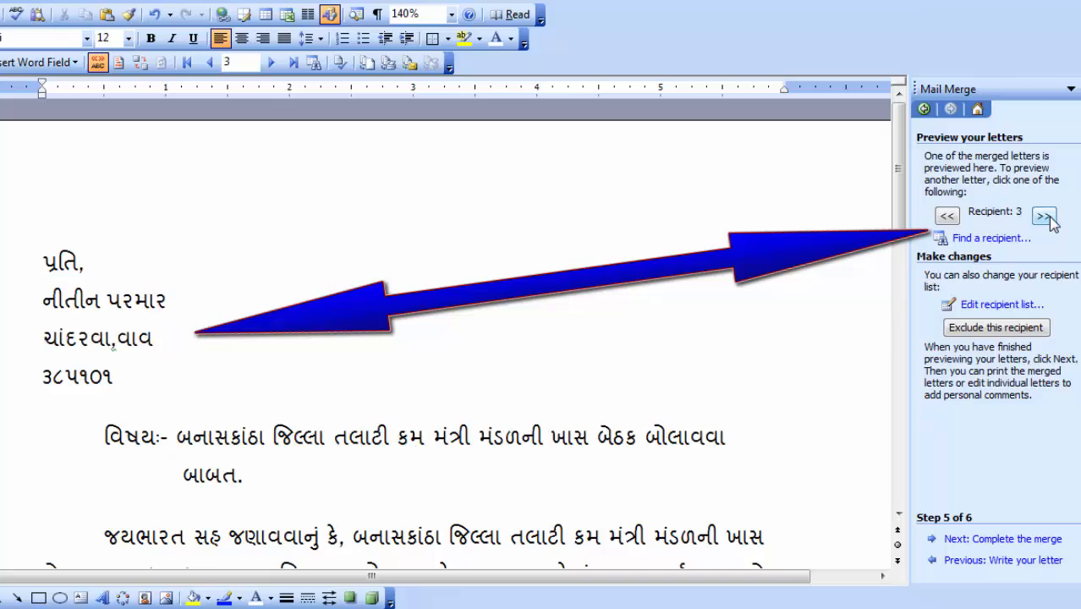
pyautogui.click(1046, 217)
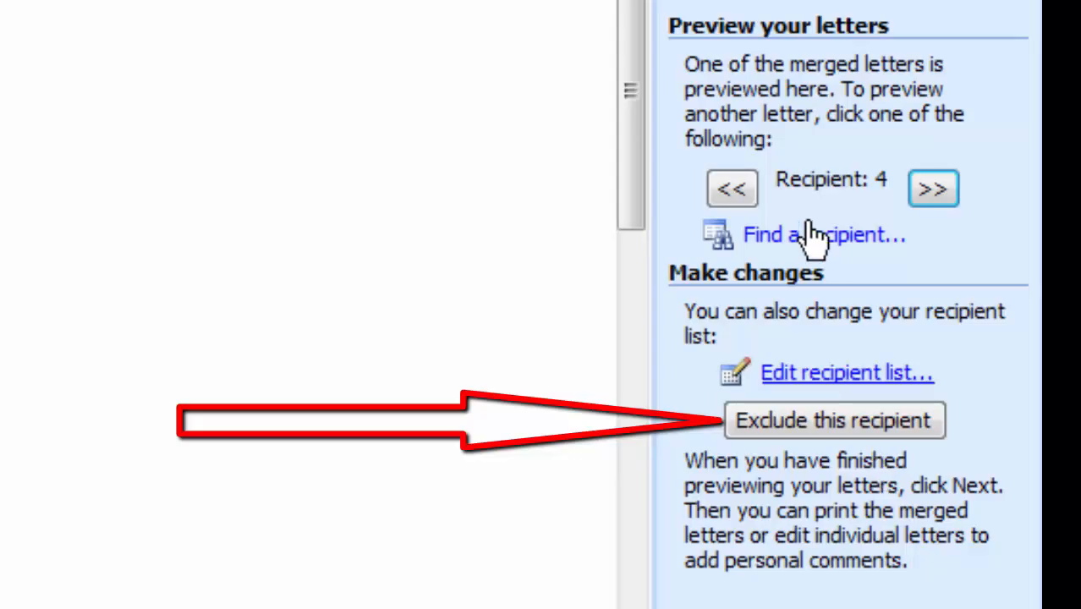
pyautogui.click(726, 193)
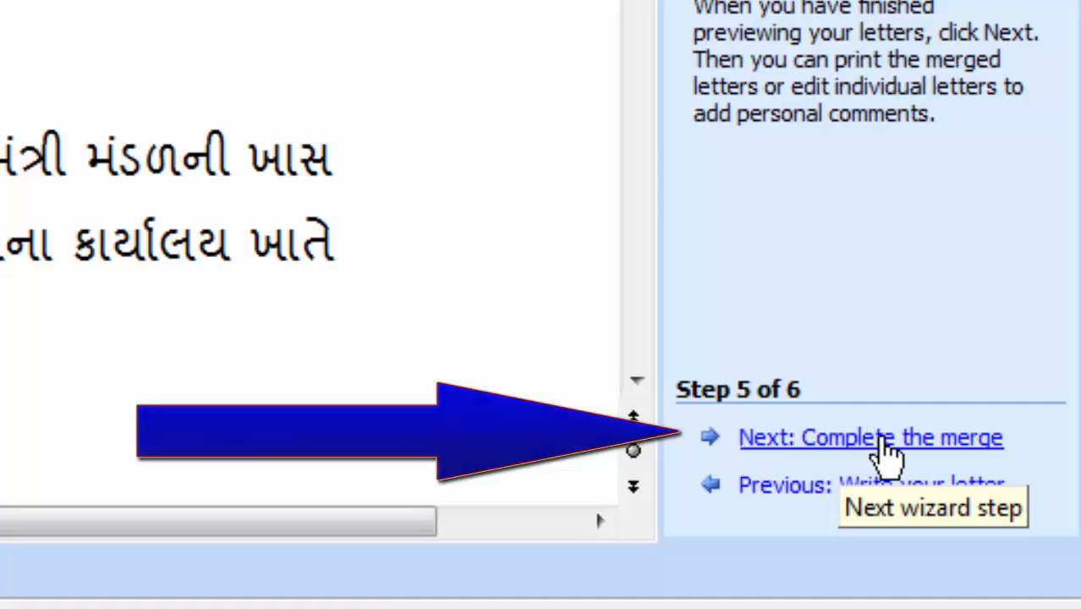
# Step: Complete the merge with Edit individual letters, merging all records into a new document
pyautogui.click(882, 439)
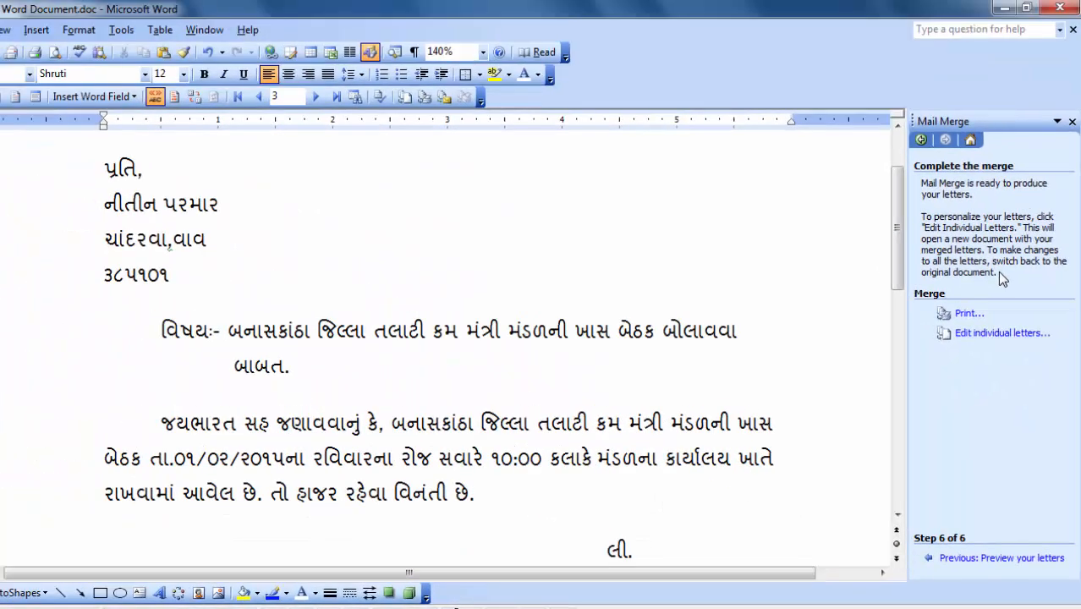
pyautogui.scroll(1, 1063, 403)
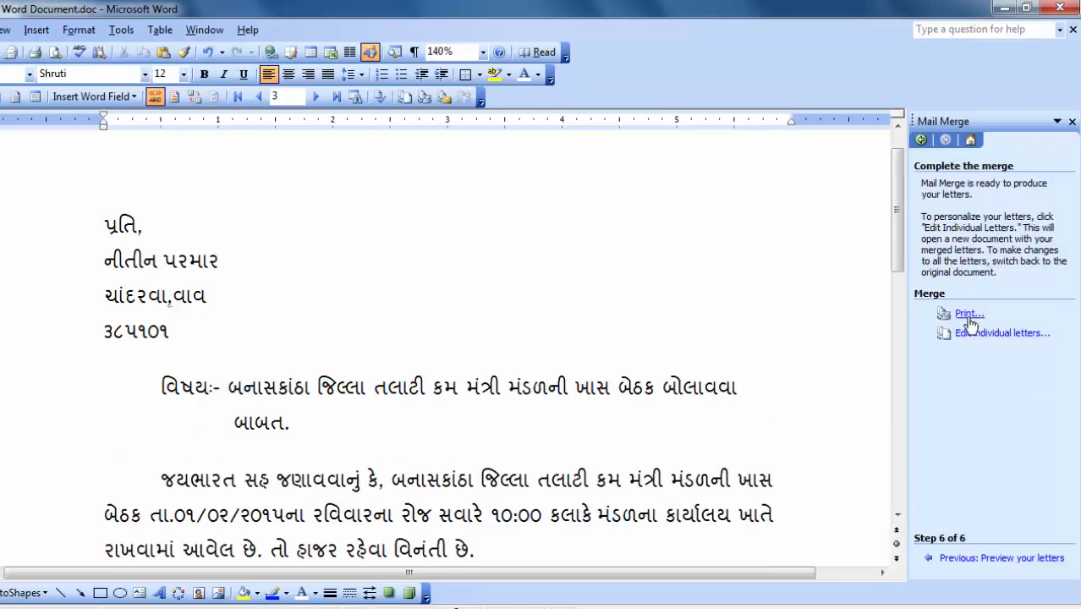
pyautogui.click(425, 386)
pyautogui.scroll(-5, 596, 374)
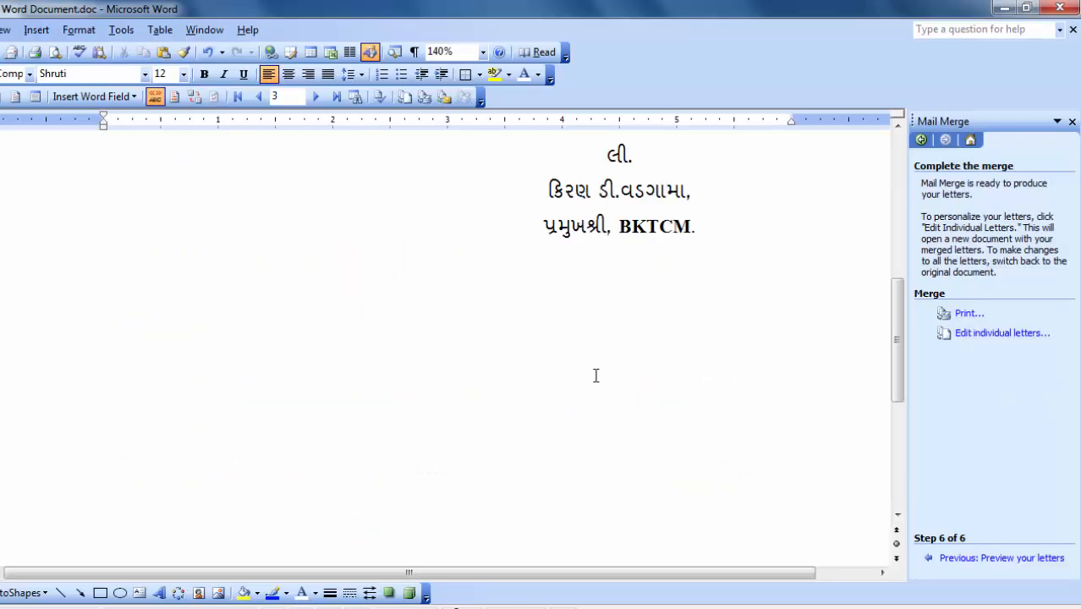
pyautogui.scroll(5, 596, 374)
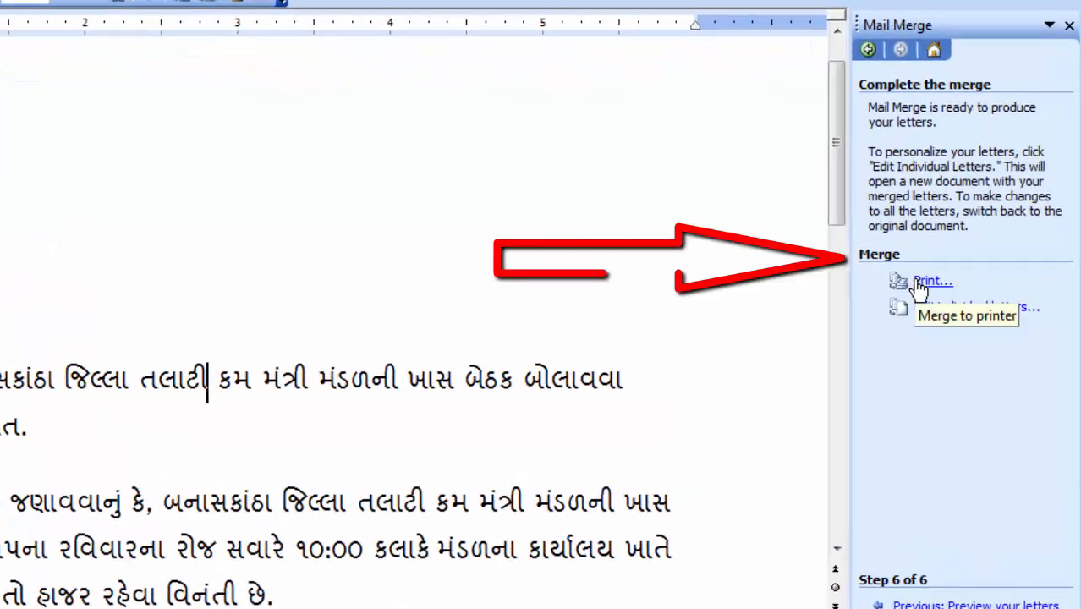
pyautogui.click(965, 313)
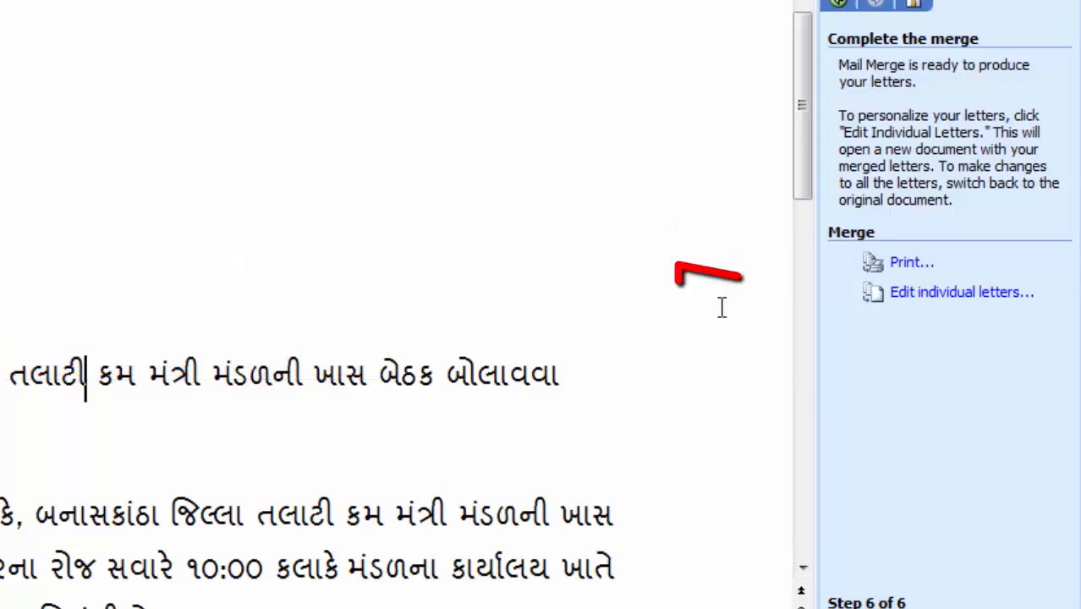
pyautogui.click(897, 295)
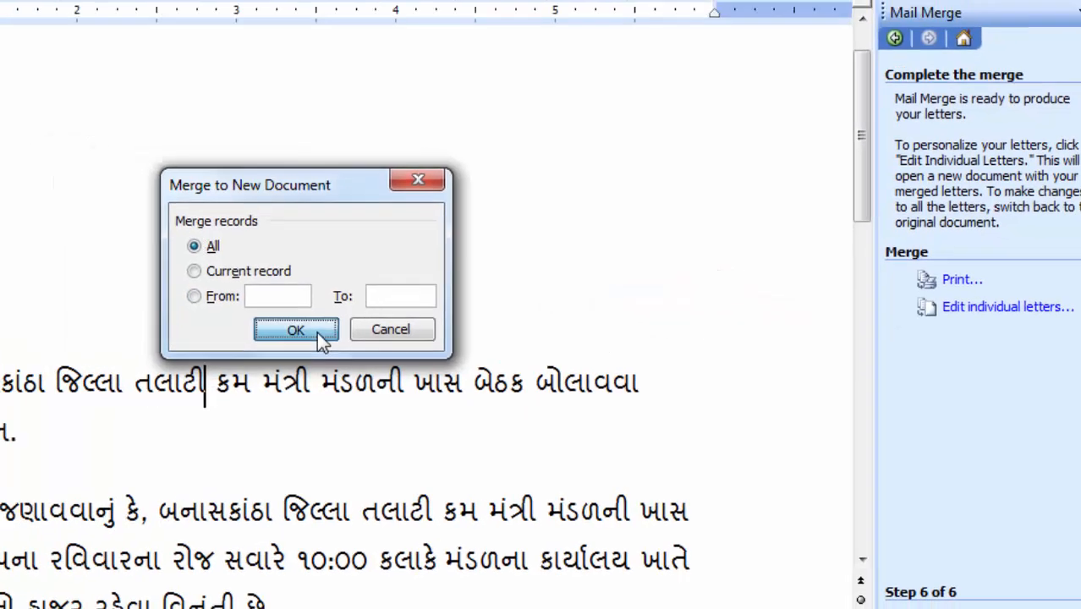
pyautogui.click(296, 329)
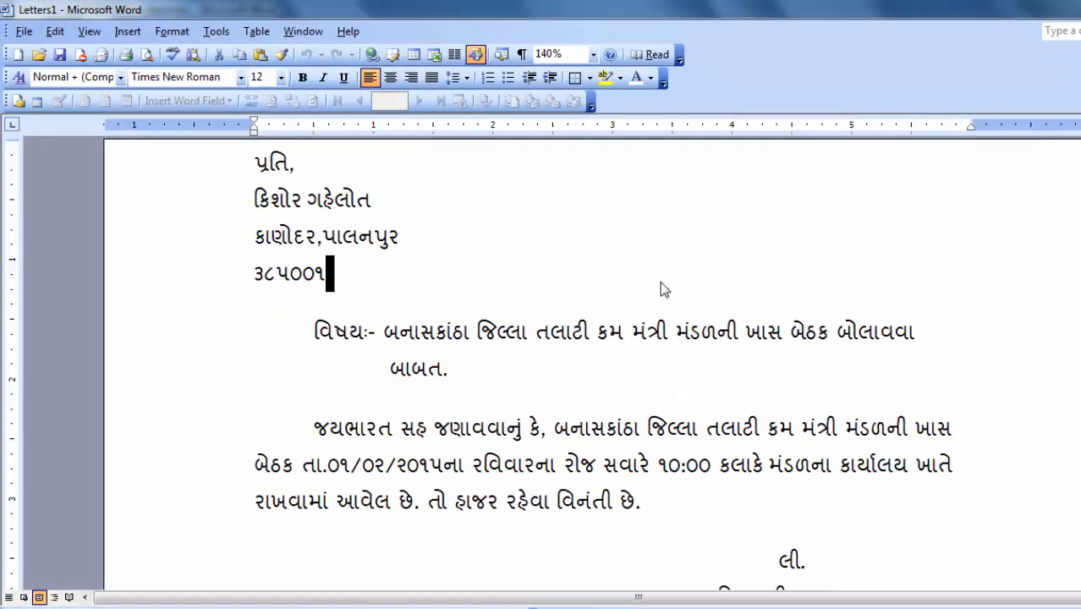
pyautogui.scroll(-5, 660, 281)
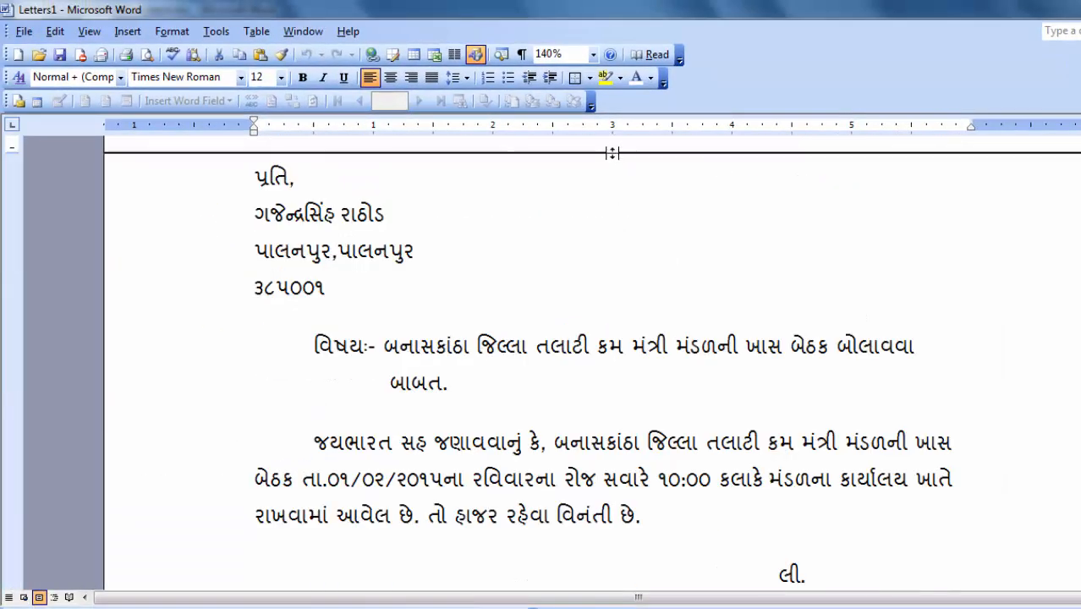
pyautogui.click(614, 157)
pyautogui.scroll(1, 643, 221)
pyautogui.scroll(-5, 647, 234)
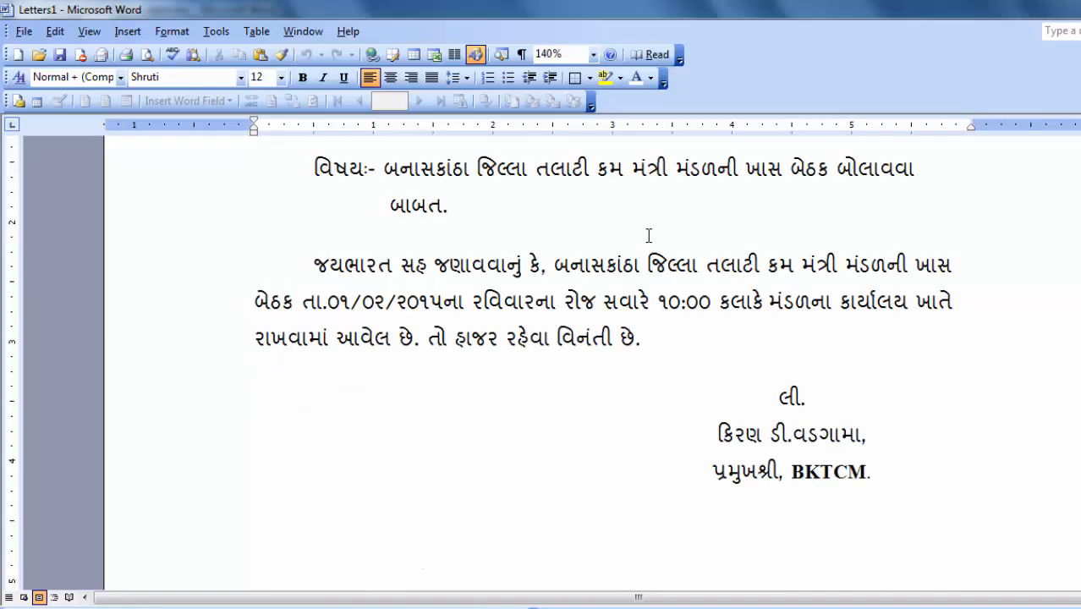
pyautogui.scroll(-5, 658, 241)
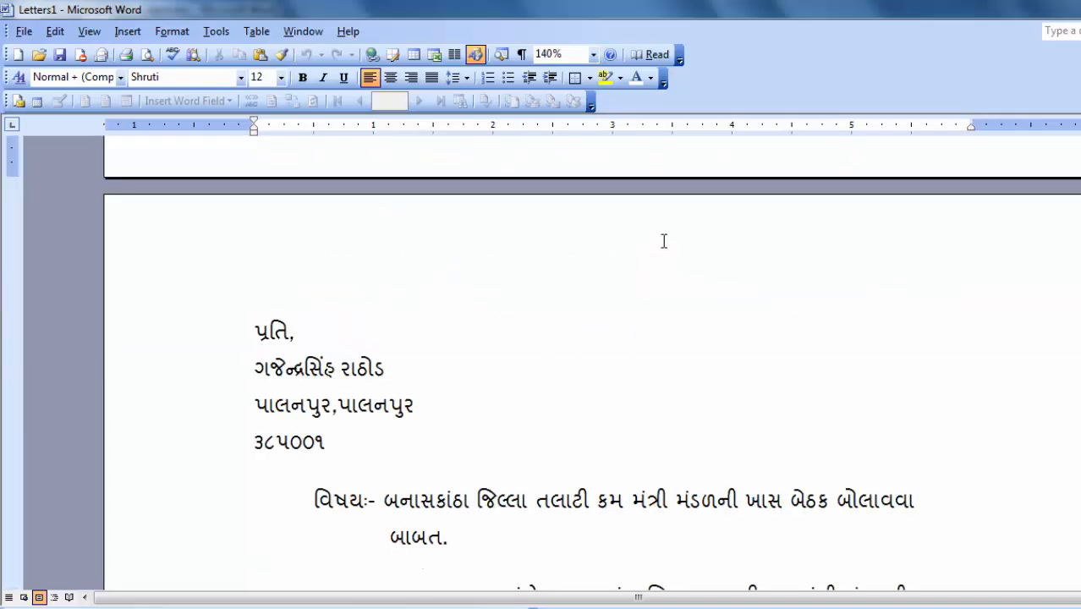
pyautogui.scroll(-15, 664, 241)
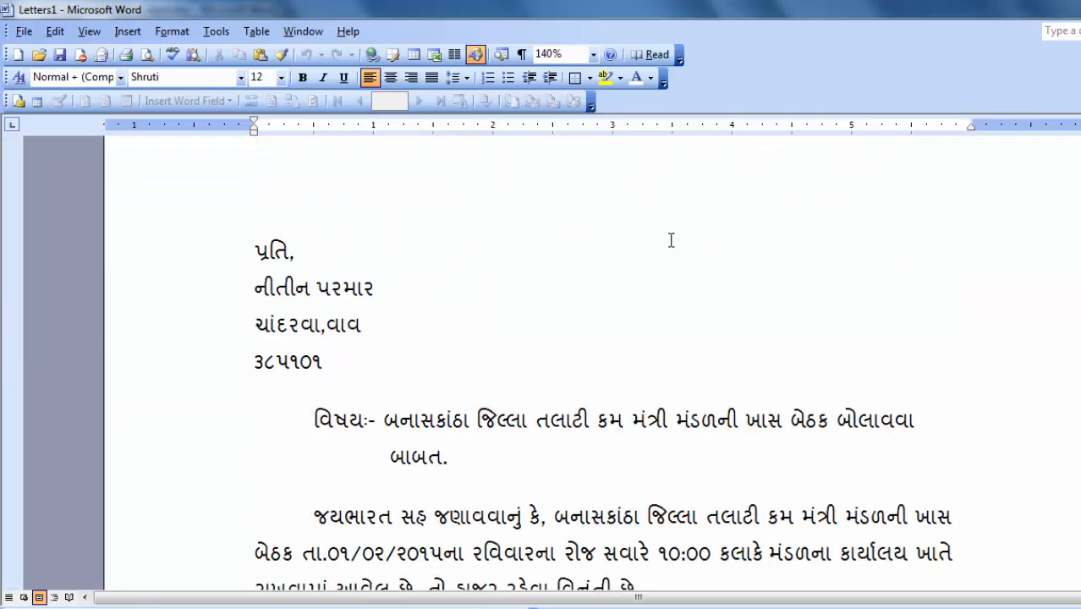
pyautogui.scroll(-15, 672, 240)
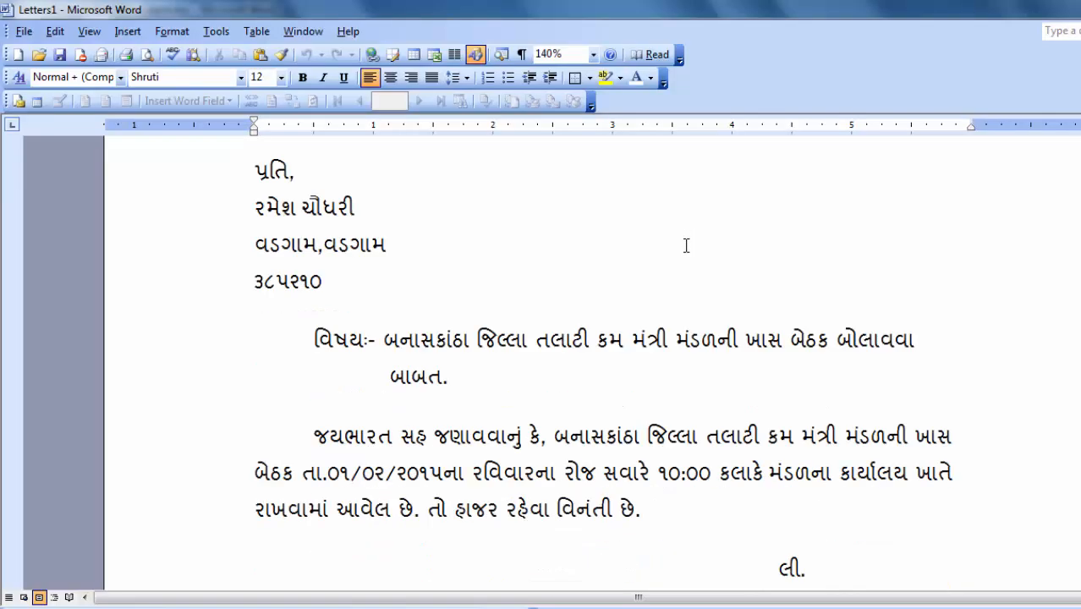
pyautogui.scroll(-15, 686, 245)
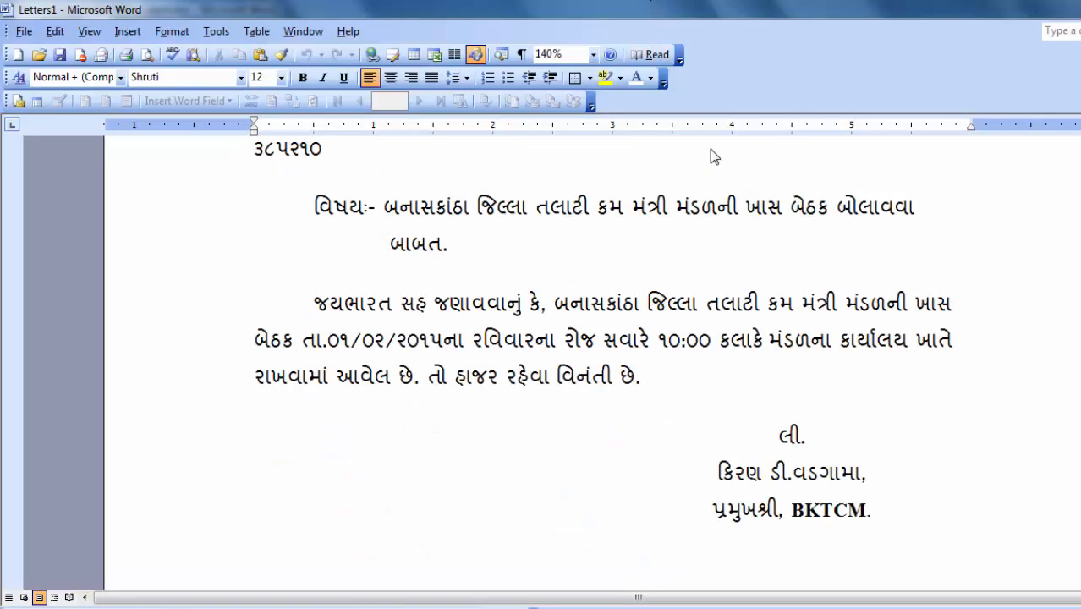
pyautogui.scroll(-15, 714, 161)
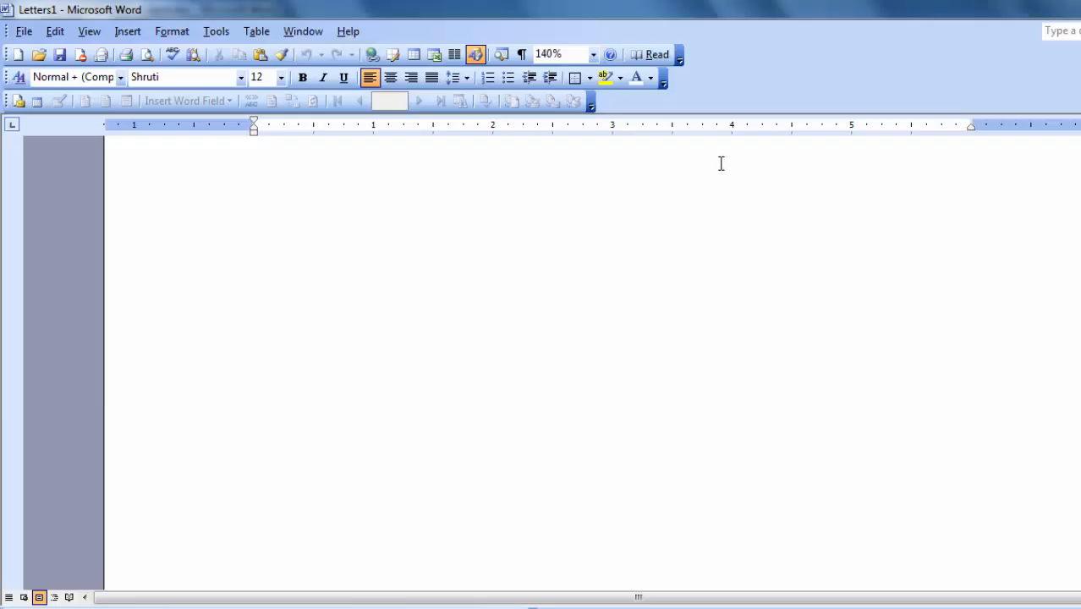
pyautogui.scroll(-15, 721, 164)
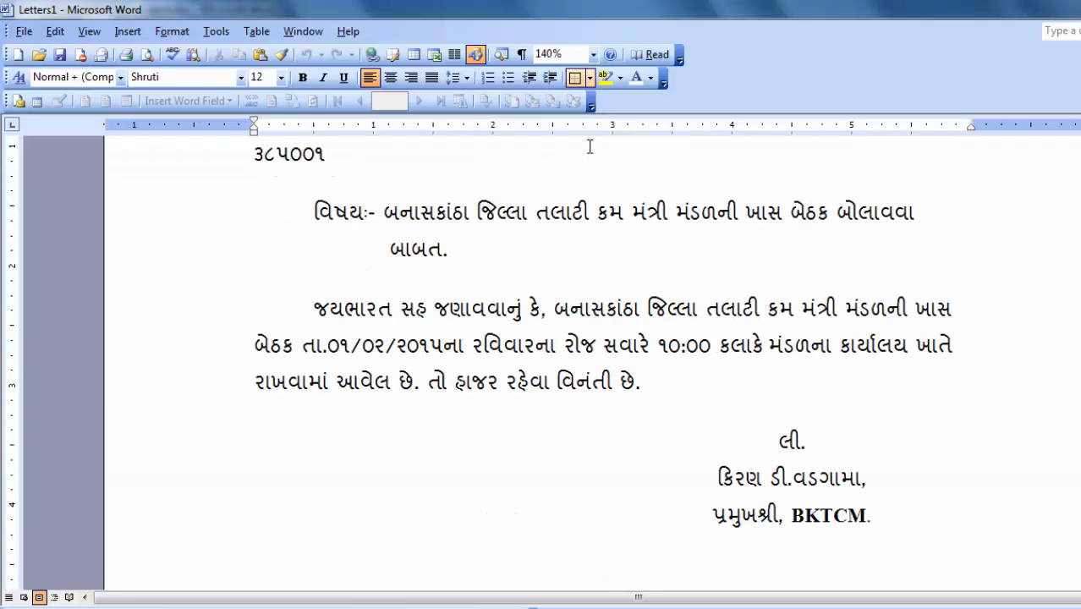
pyautogui.scroll(3, 590, 147)
pyautogui.click(483, 423)
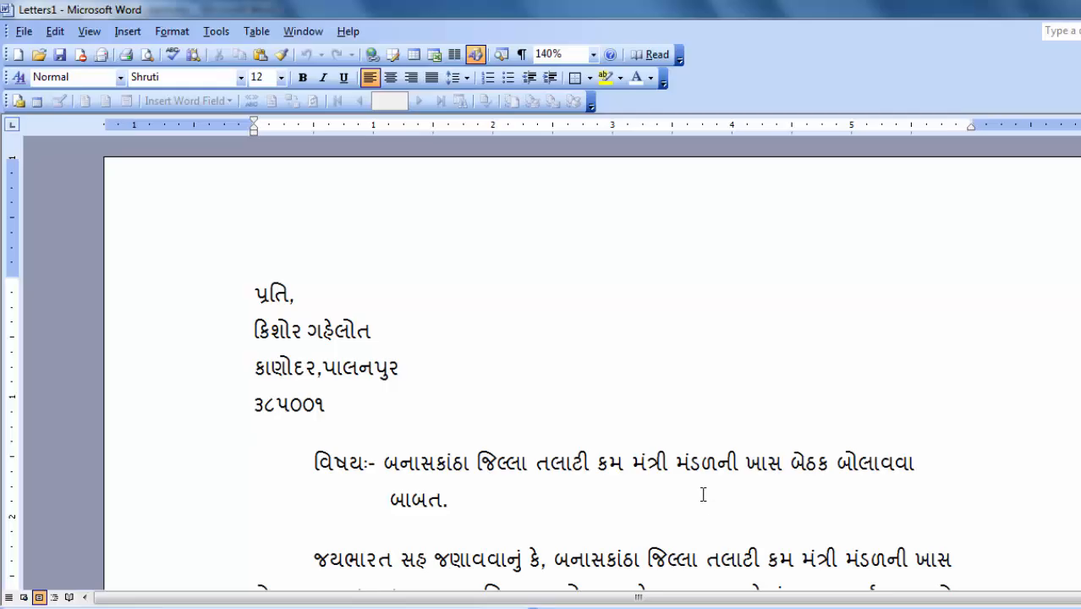
# Step: Save the merged letters as 'mail-merge' in the dilip folder inside the Desktop's numbered folder
pyautogui.hotkey('ctrl', 's')
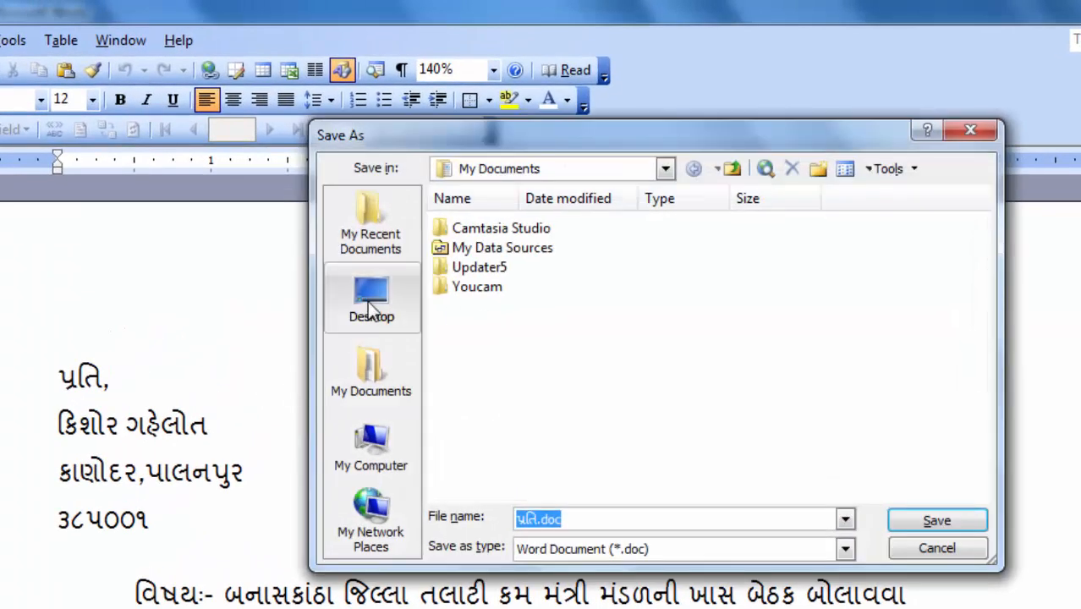
pyautogui.click(378, 309)
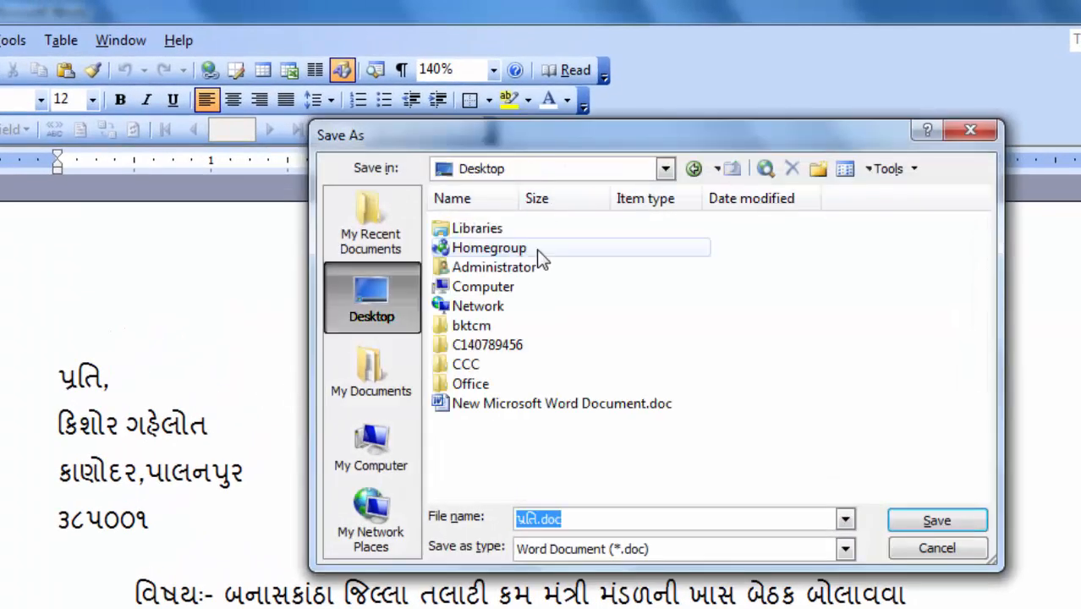
pyautogui.doubleClick(497, 349)
pyautogui.doubleClick(468, 233)
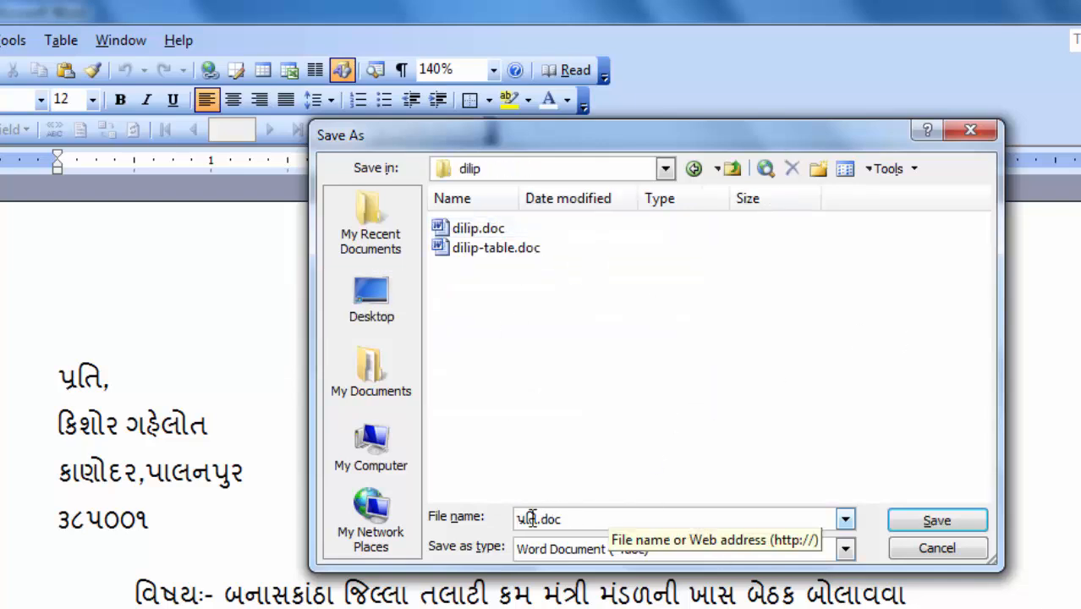
pyautogui.moveTo(542, 519); pyautogui.dragTo(426, 516)
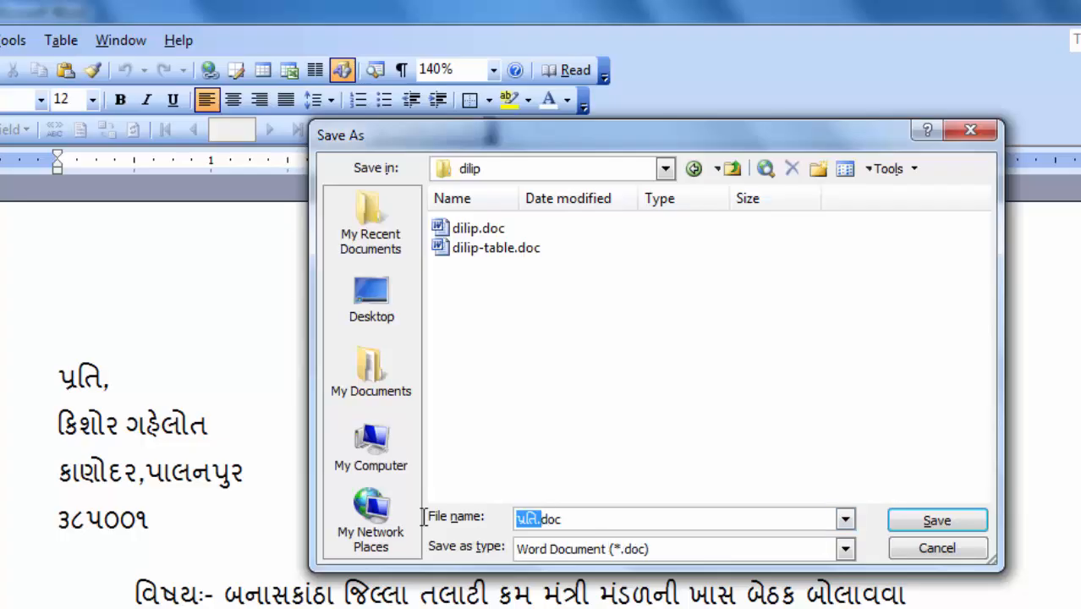
pyautogui.write('mail-mergedoc')
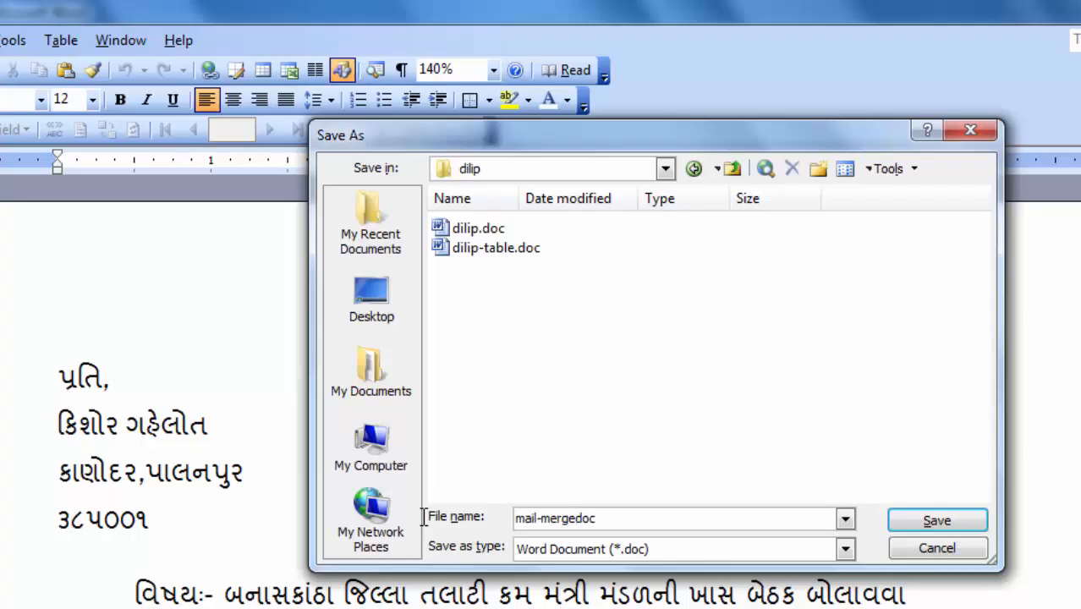
pyautogui.press('Return')
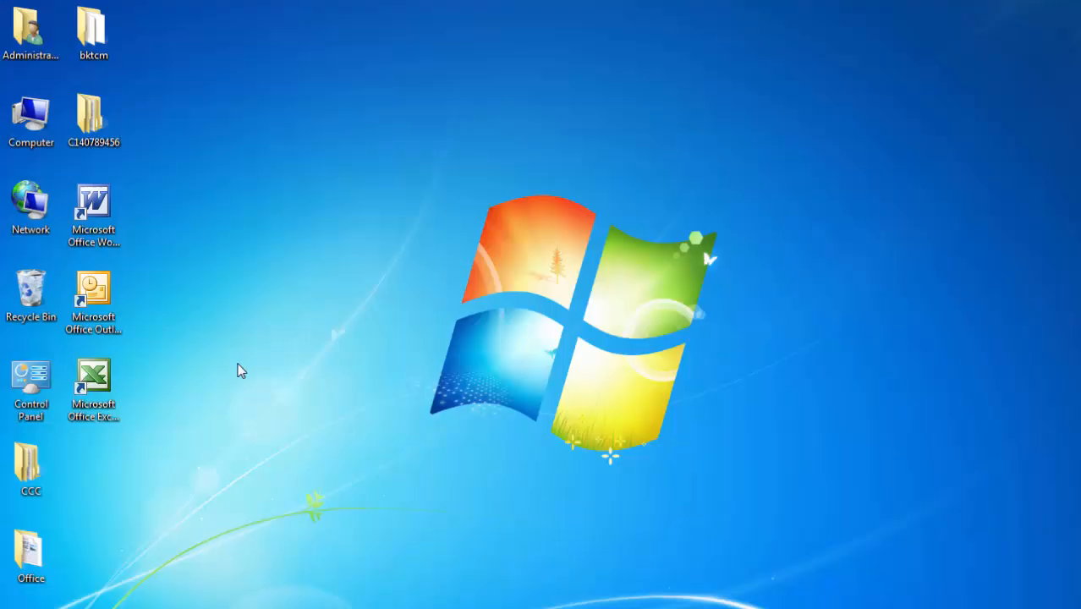
# Step: Create 'New Microsoft Word Document.doc' on the desktop with its default name and open it
pyautogui.rightClick(187, 373)
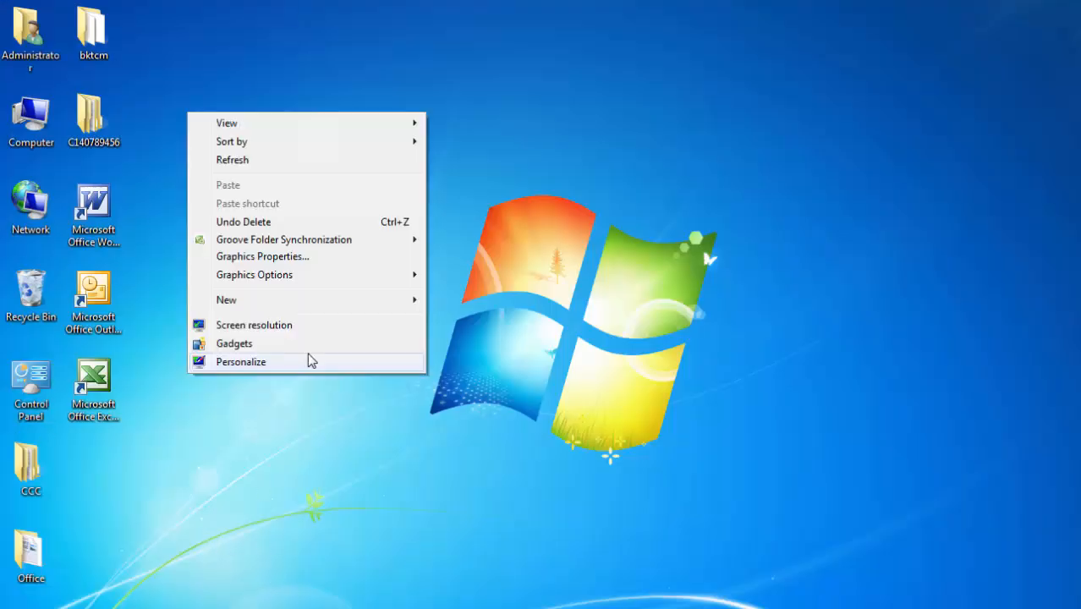
pyautogui.moveTo(272, 308)
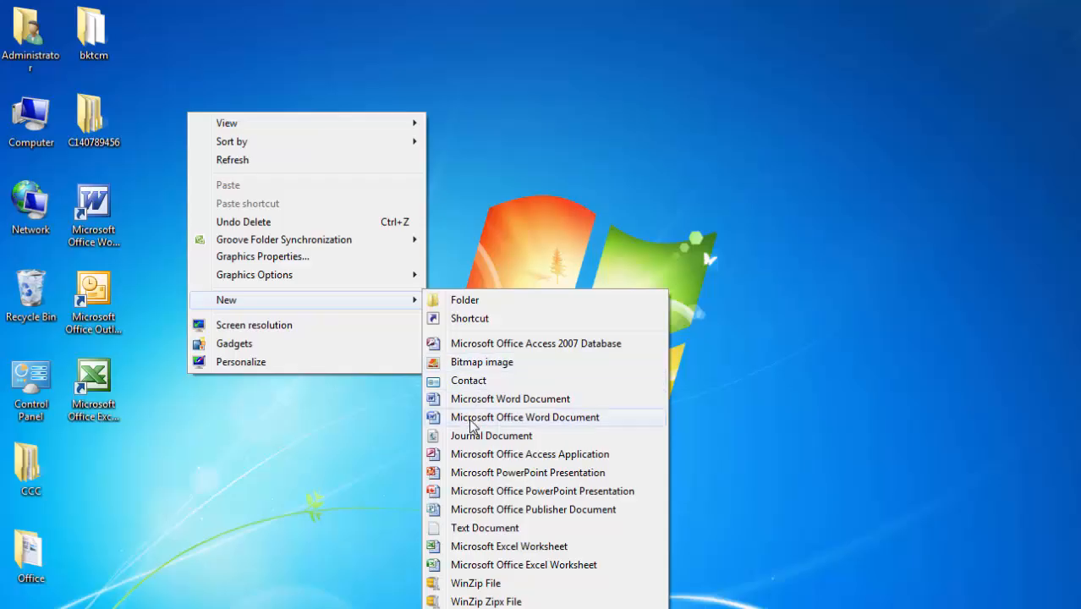
pyautogui.click(470, 399)
pyautogui.press('Return')
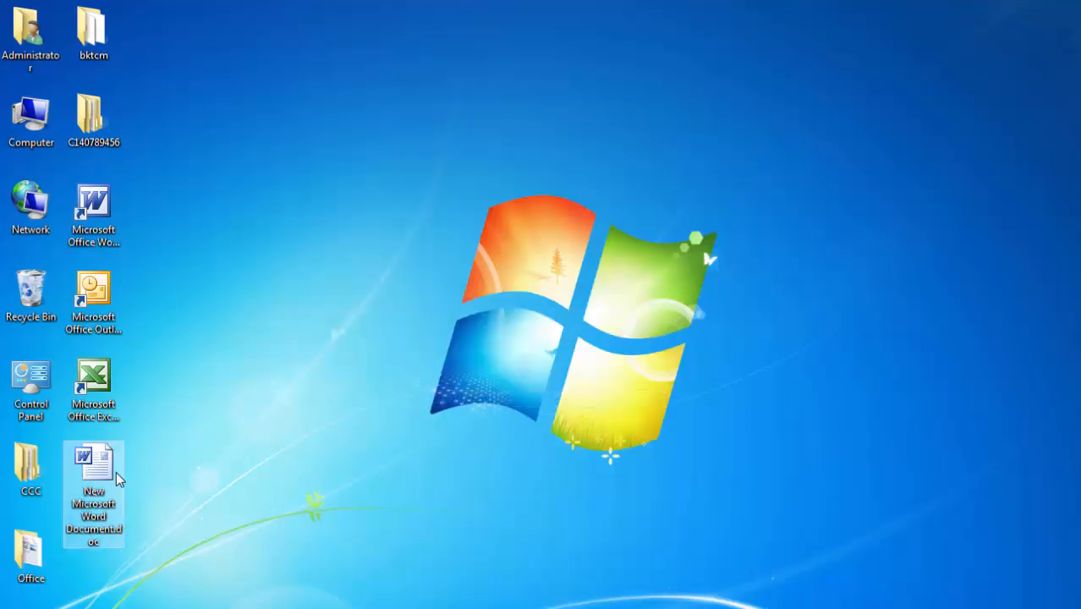
pyautogui.doubleClick(110, 476)
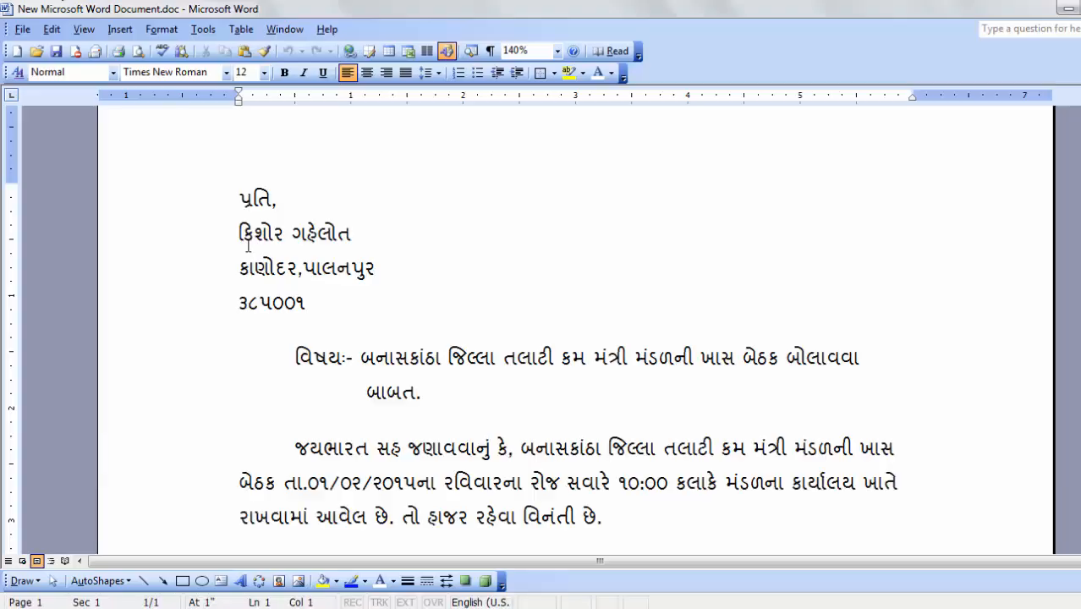
# Step: Paste the letter and replace the recipient's name, address and PIN lines under પ્રતિ, with blank lines
pyautogui.hotkey('ctrl', 'End')
pyautogui.scroll(5, 326, 241)
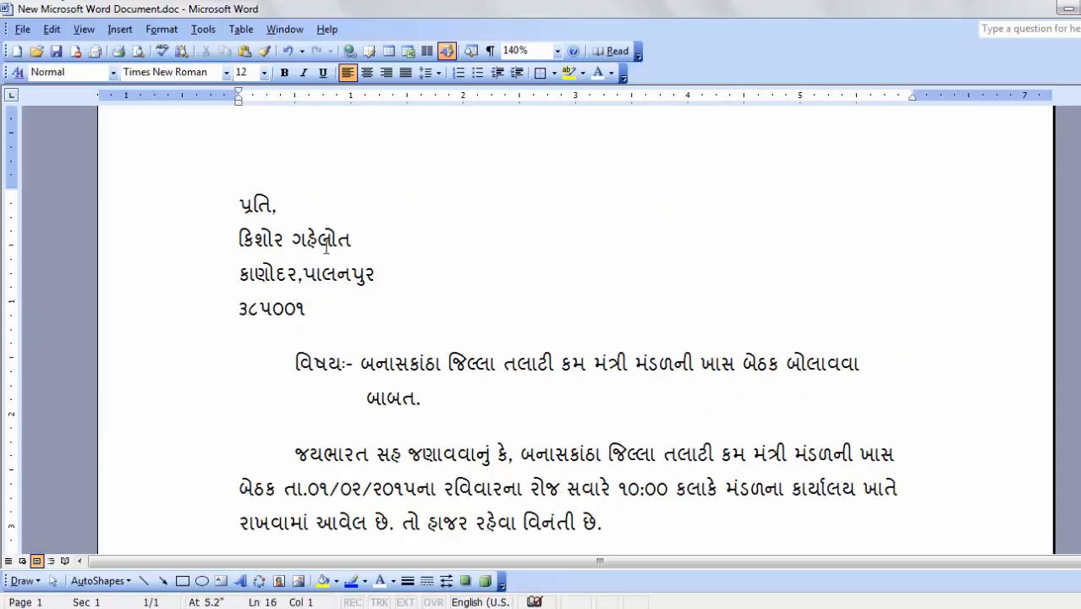
pyautogui.moveTo(309, 363); pyautogui.dragTo(193, 302)
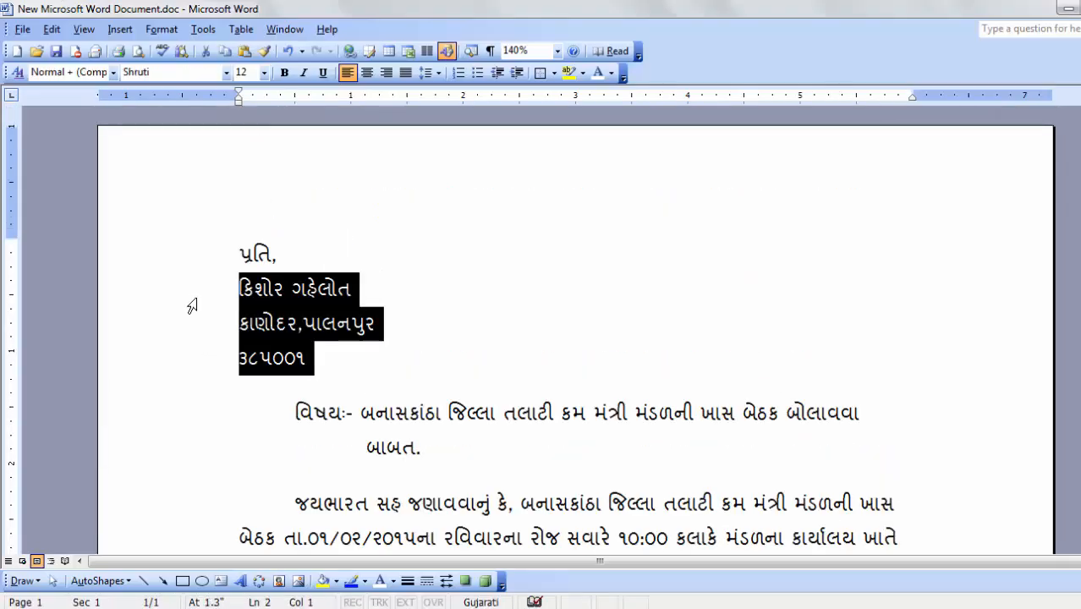
pyautogui.press('Delete')
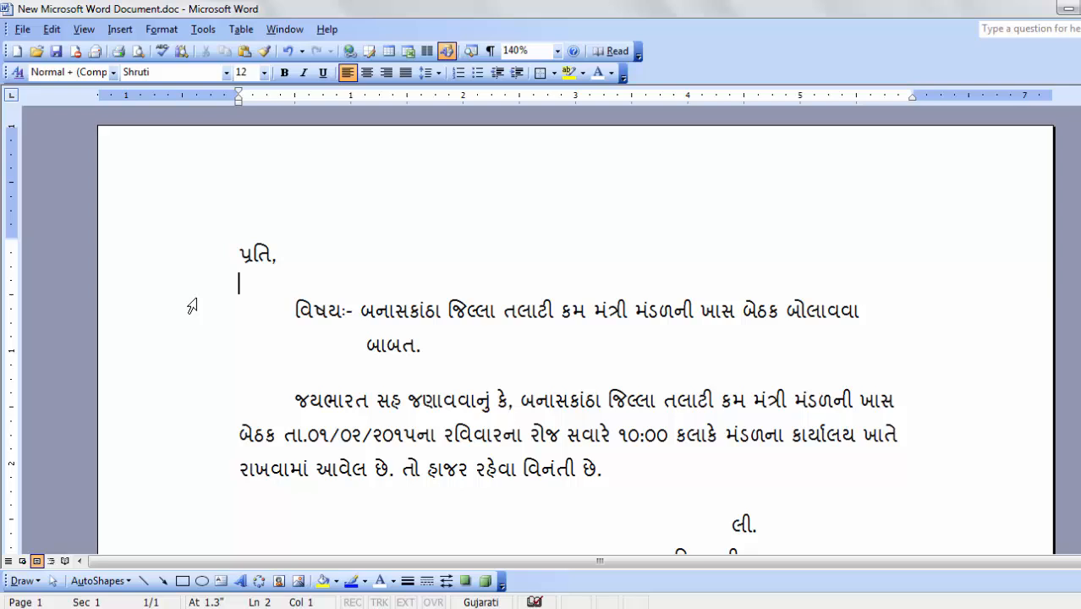
pyautogui.press('Return')
pyautogui.press('Return')
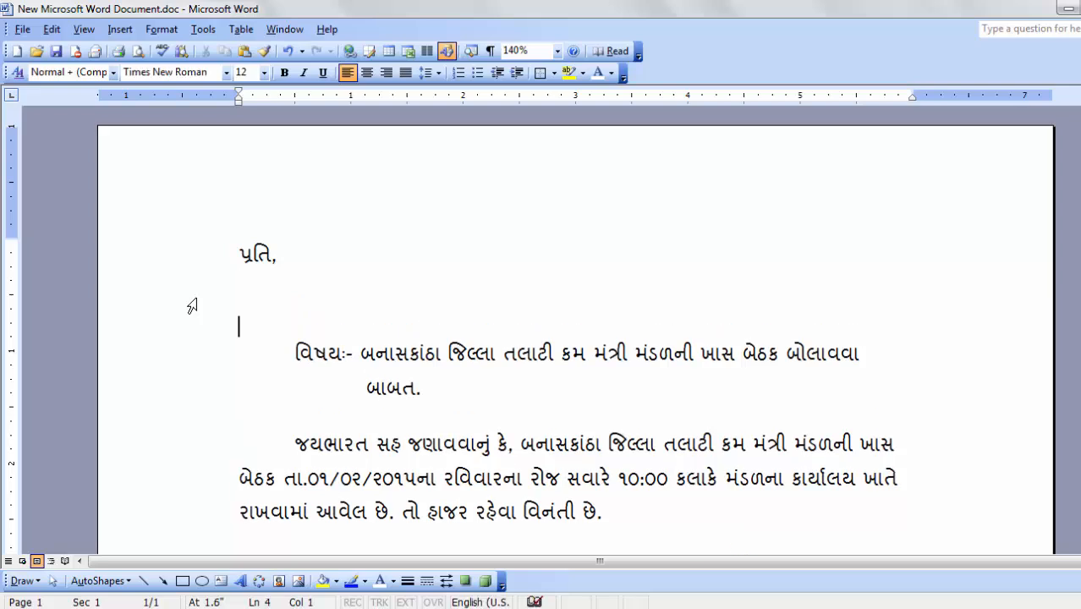
pyautogui.press('Up')
# Step: Launch Mail Merge from Tools > Letters and Mailings, keep Letters and the current document, choose Type a new list
pyautogui.click(197, 29)
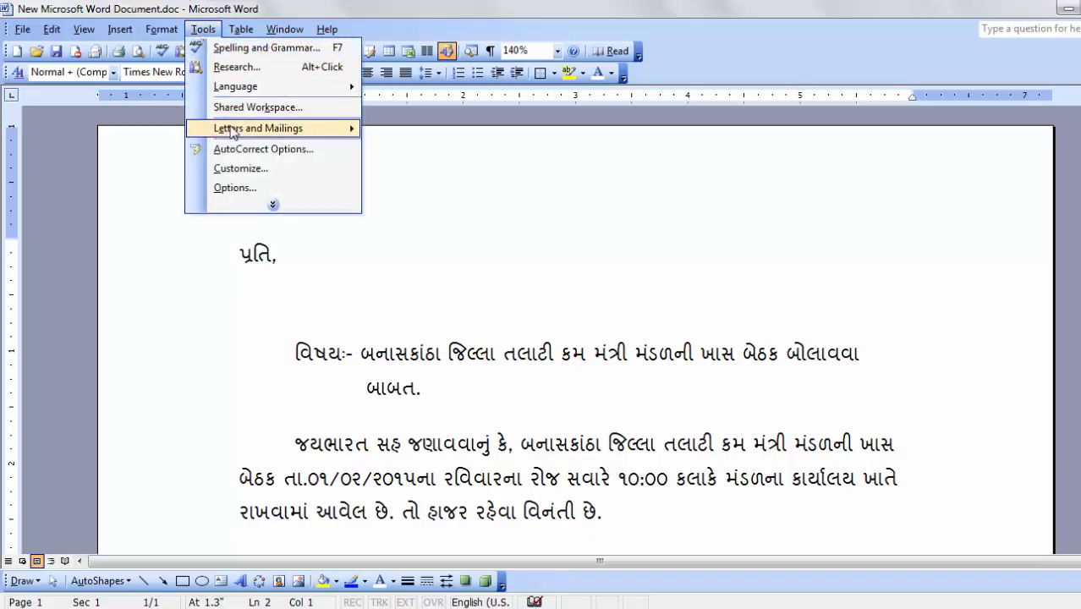
pyautogui.moveTo(233, 134)
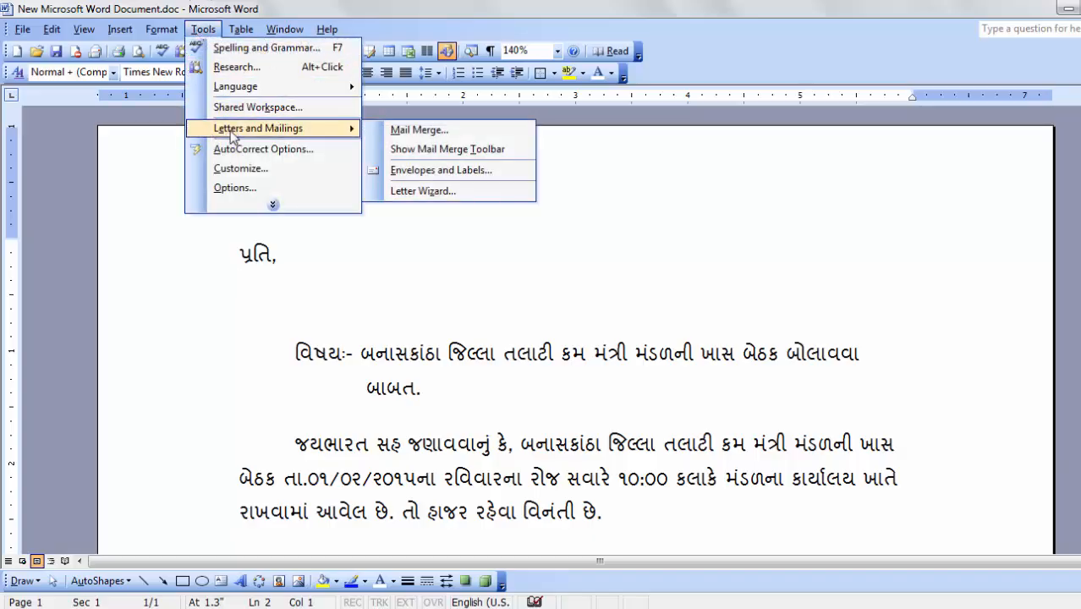
pyautogui.click(415, 129)
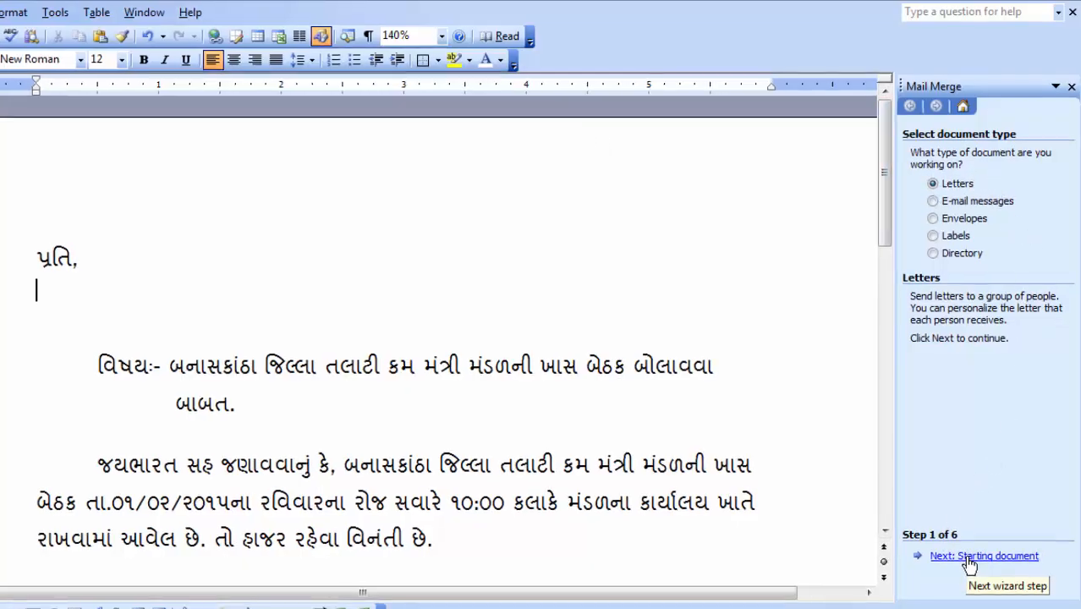
pyautogui.click(968, 558)
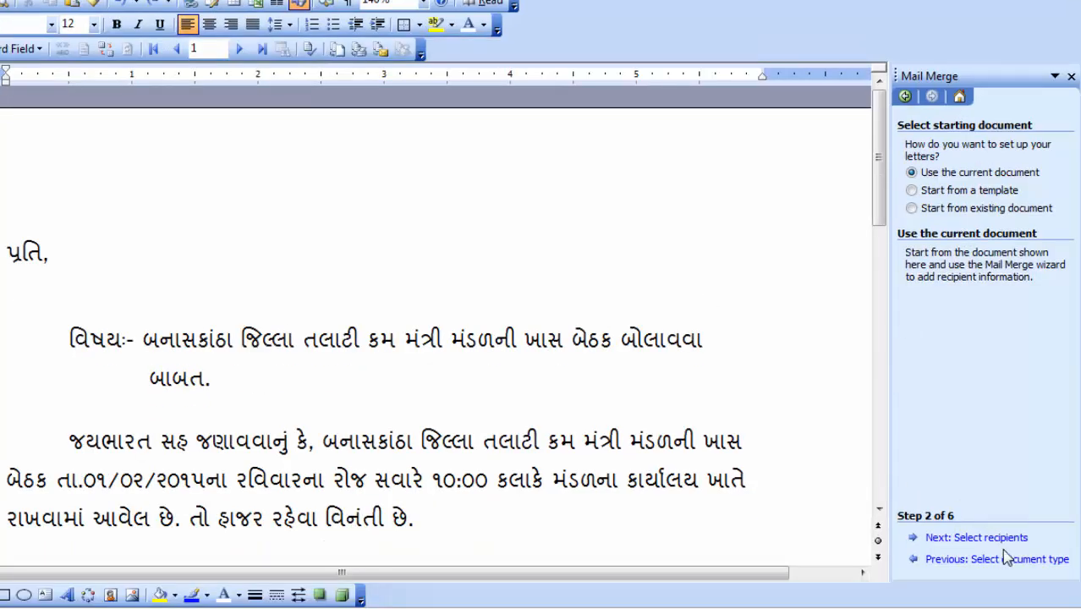
pyautogui.click(977, 540)
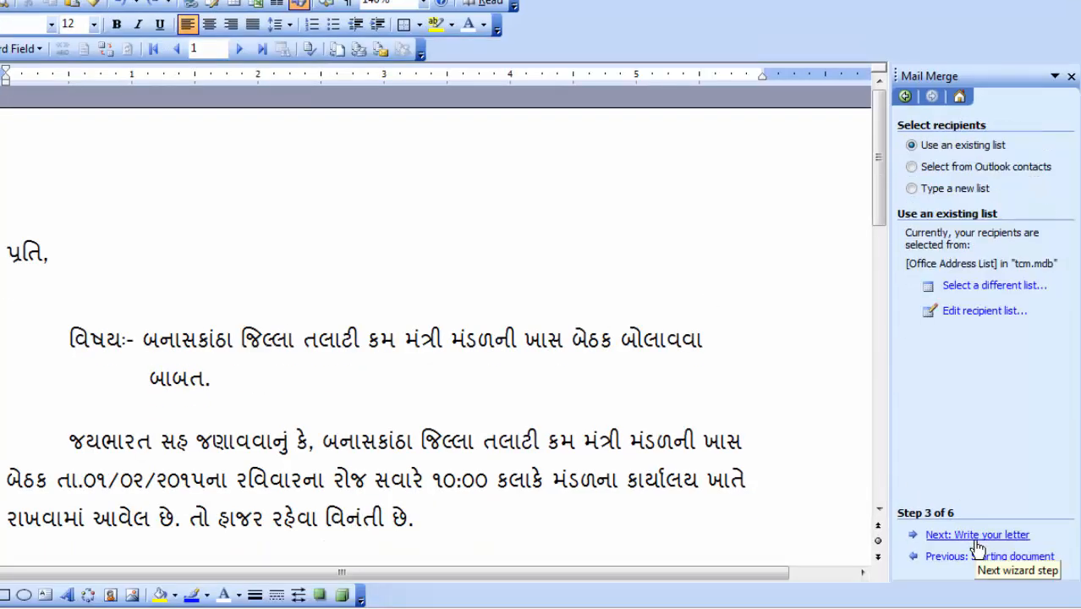
pyautogui.click(912, 188)
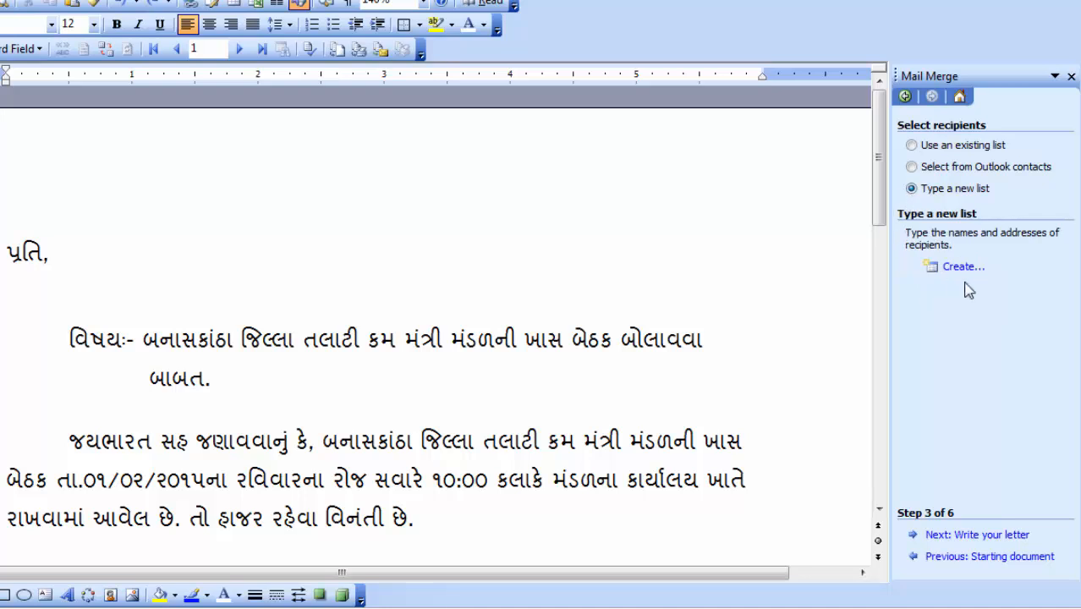
# Step: Start a new address list and close Customize without changing the field names
pyautogui.click(962, 268)
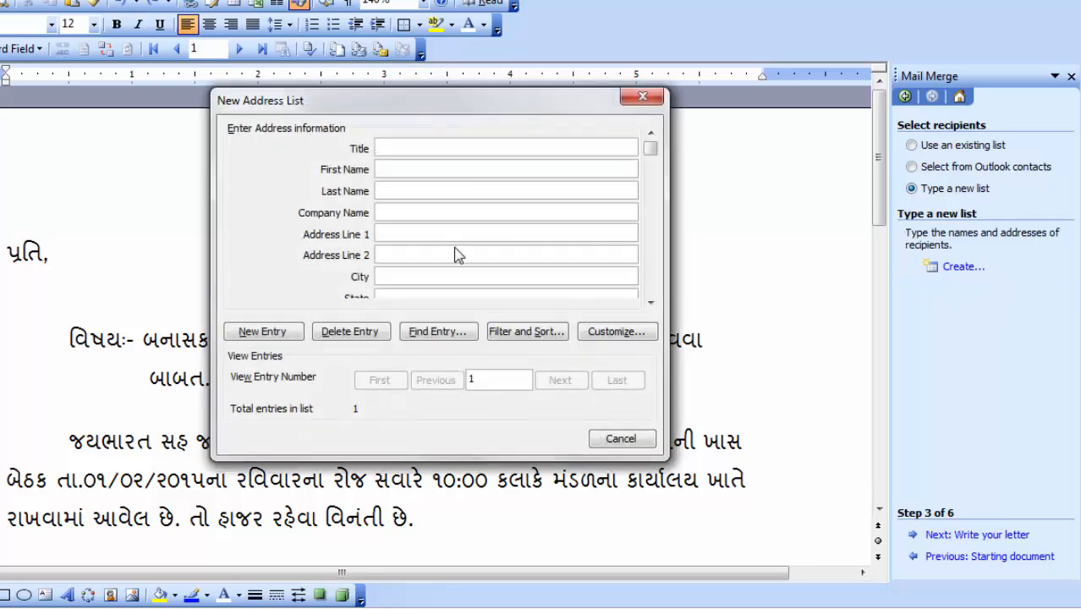
pyautogui.click(618, 333)
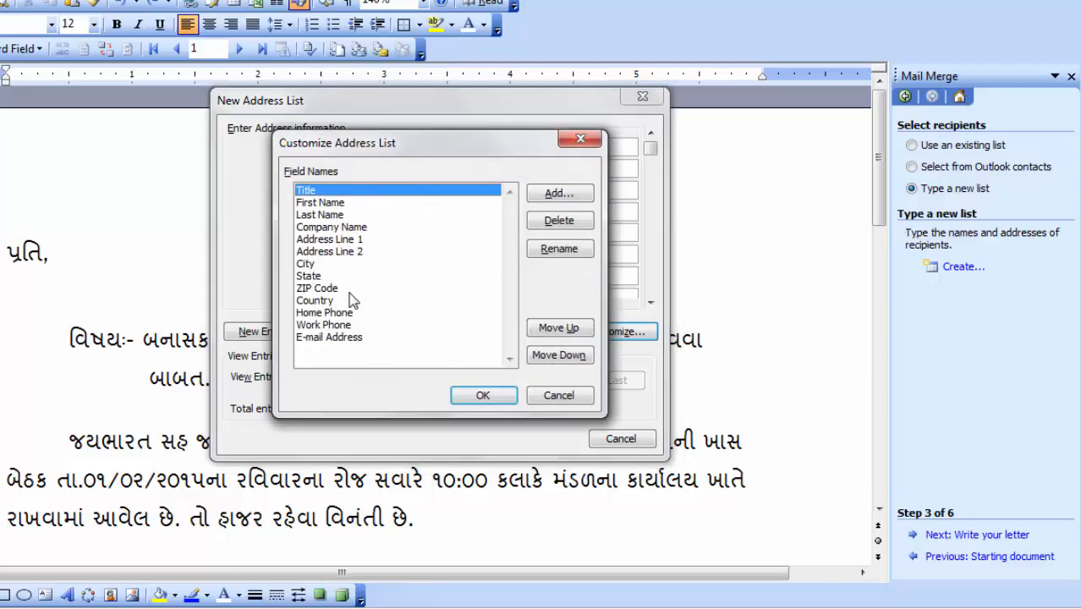
pyautogui.click(560, 396)
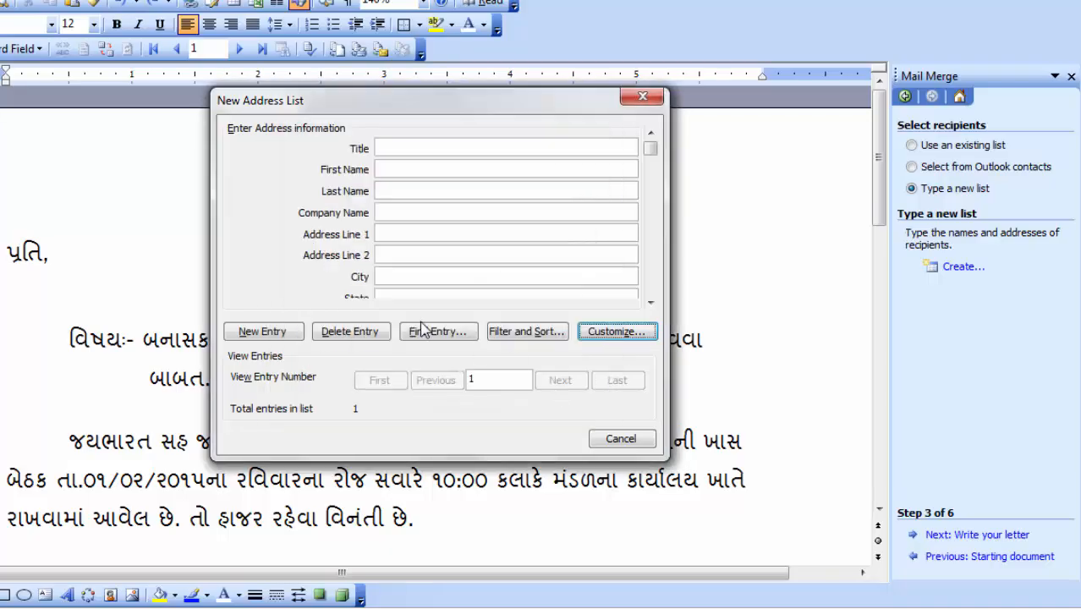
# Step: Add the recipient entries and accept the four recipients from tcm.mdb
pyautogui.click(408, 173)
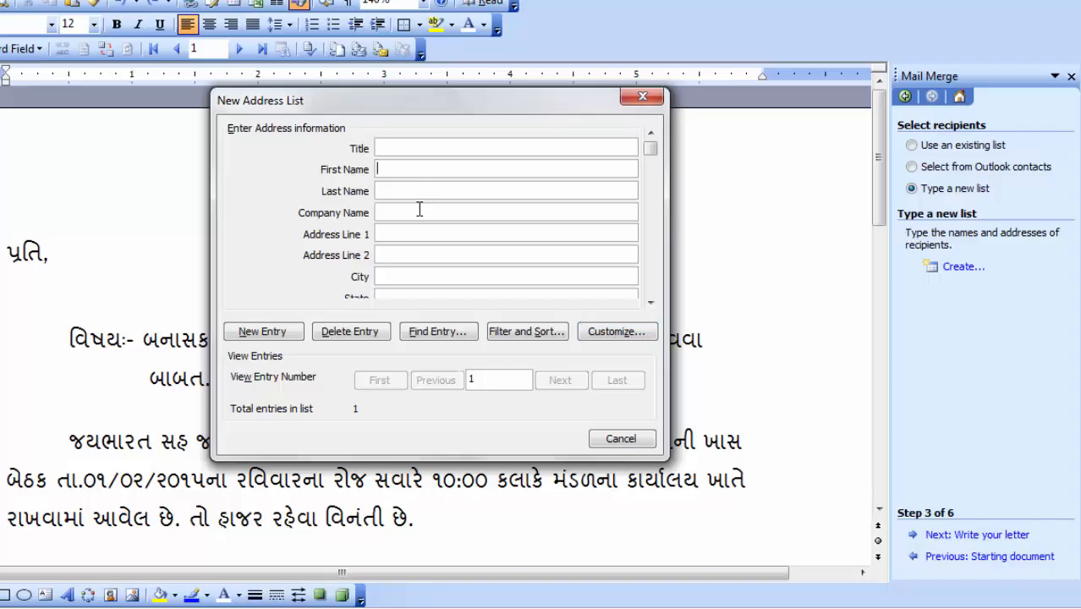
pyautogui.click(294, 335)
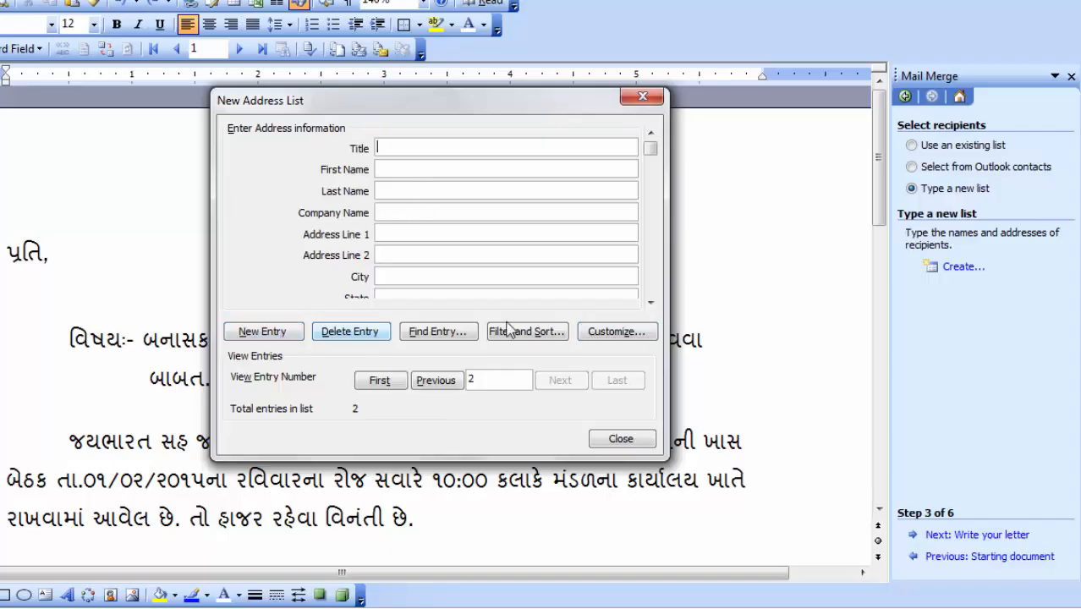
pyautogui.click(259, 333)
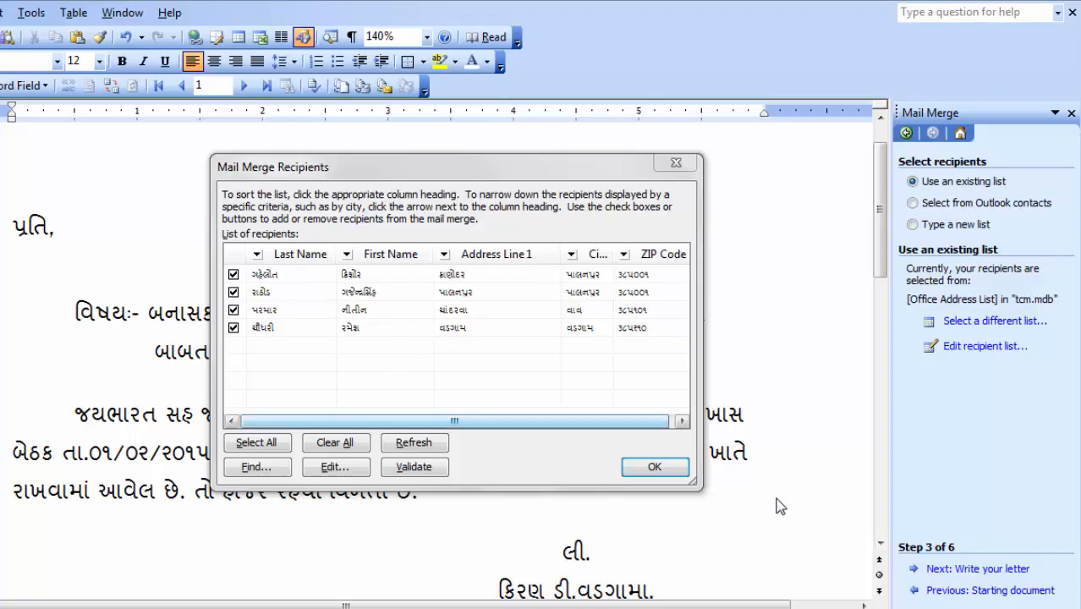
pyautogui.click(656, 468)
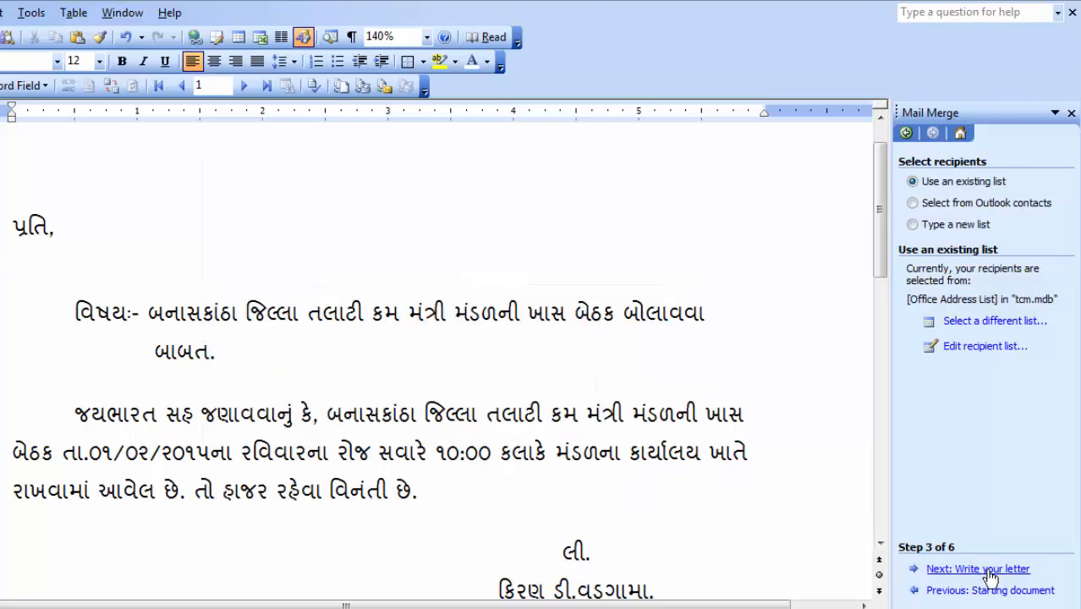
# Step: Insert the First Name, Last Name, Address Line 1, City and ZIP Code fields under પ્રતિ,
pyautogui.click(982, 570)
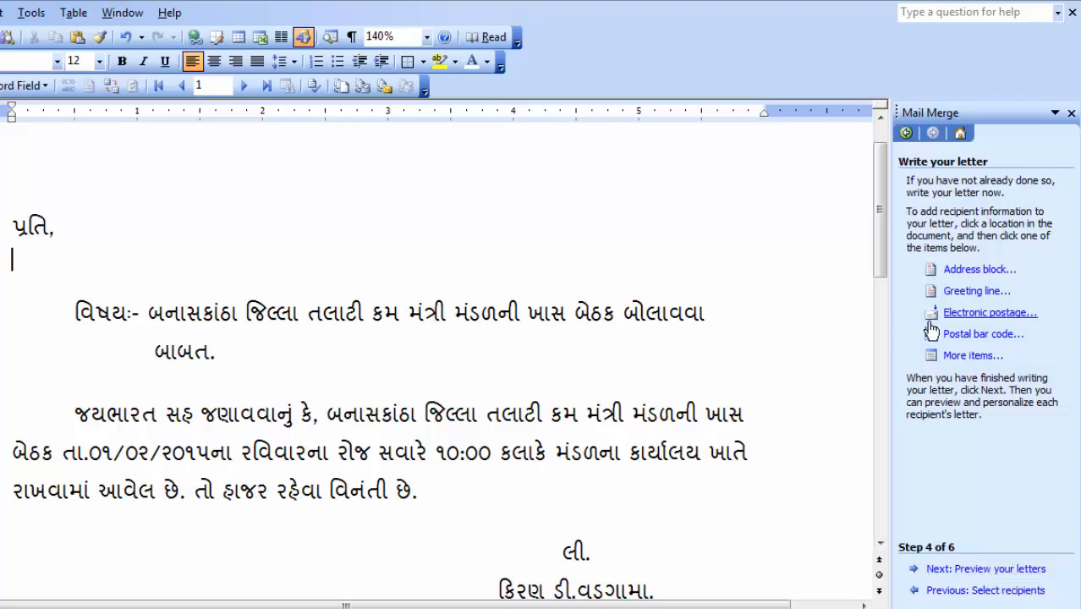
pyautogui.click(954, 357)
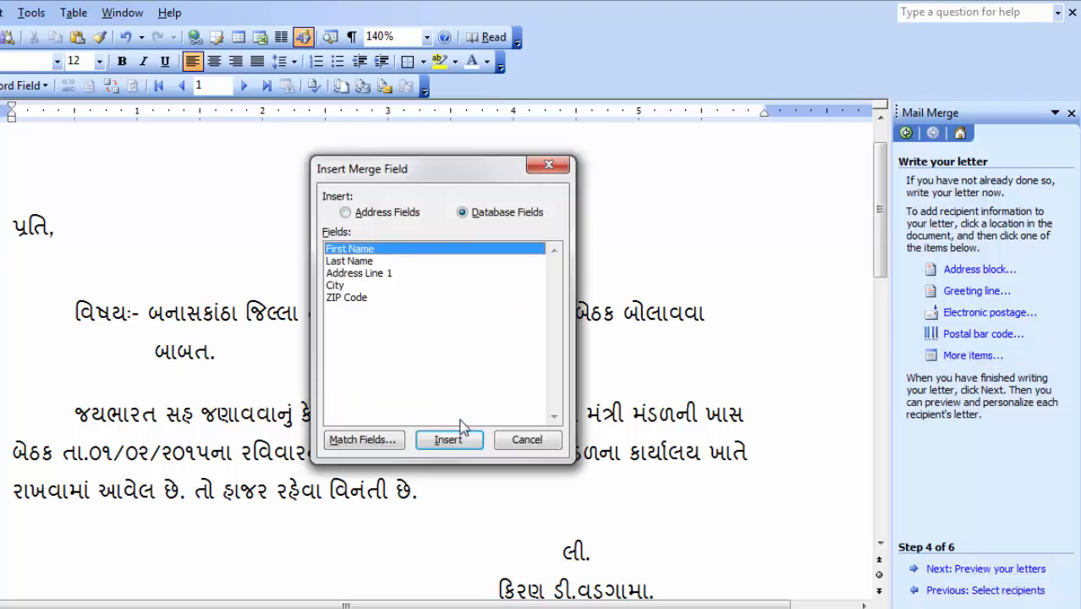
pyautogui.click(463, 446)
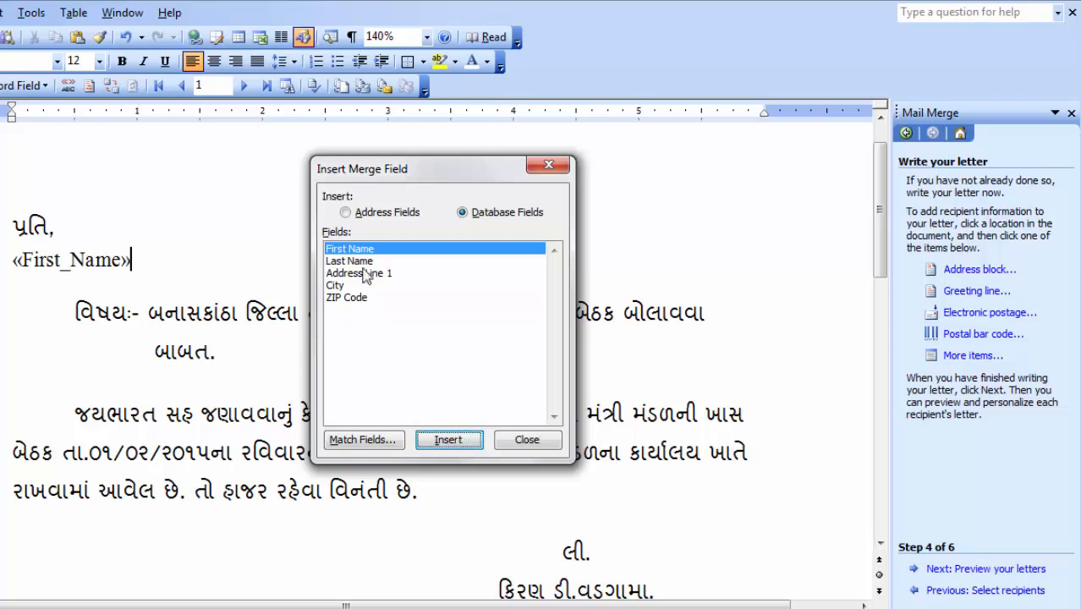
pyautogui.click(354, 261)
pyautogui.click(448, 443)
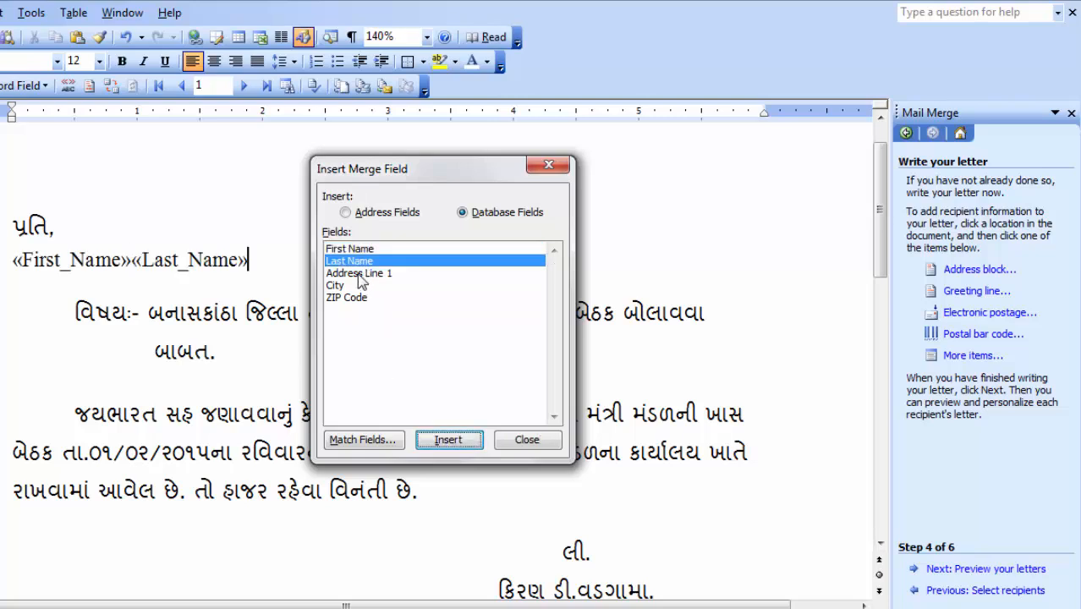
pyautogui.click(361, 273)
pyautogui.click(448, 438)
pyautogui.click(338, 285)
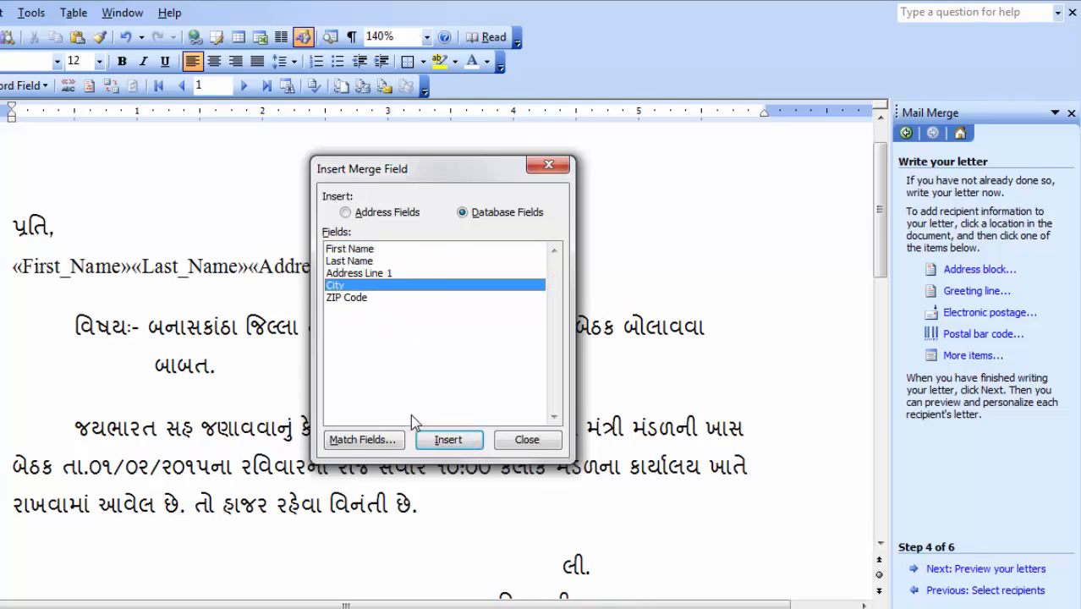
pyautogui.click(448, 440)
pyautogui.click(349, 297)
pyautogui.click(453, 442)
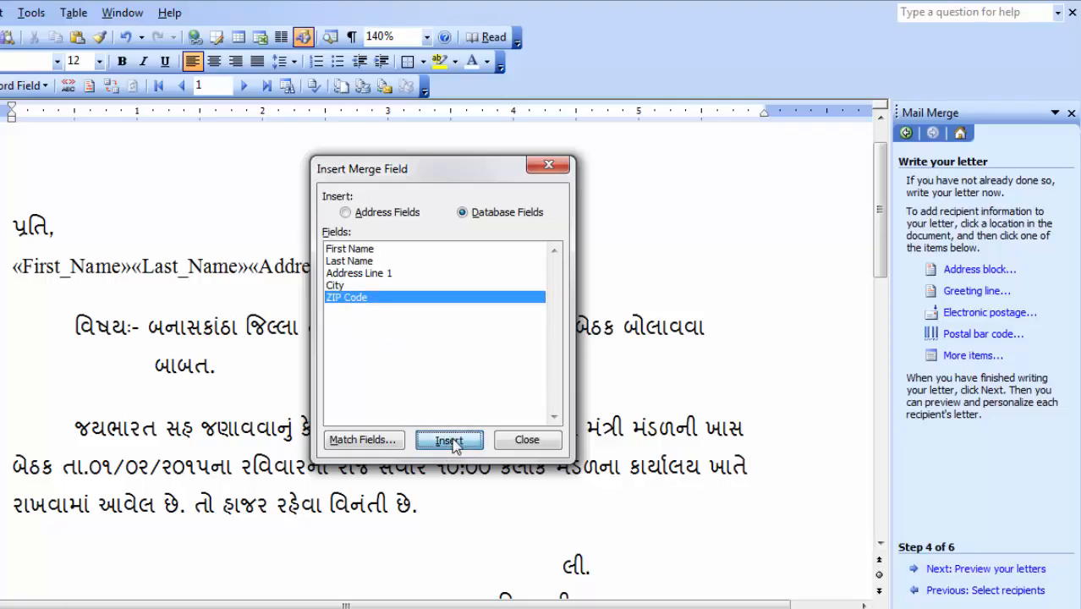
pyautogui.click(528, 445)
# Step: Format the fields: space between names, address on a new line, comma before city, ZIP on its own line
pyautogui.moveTo(245, 323); pyautogui.dragTo(203, 311)
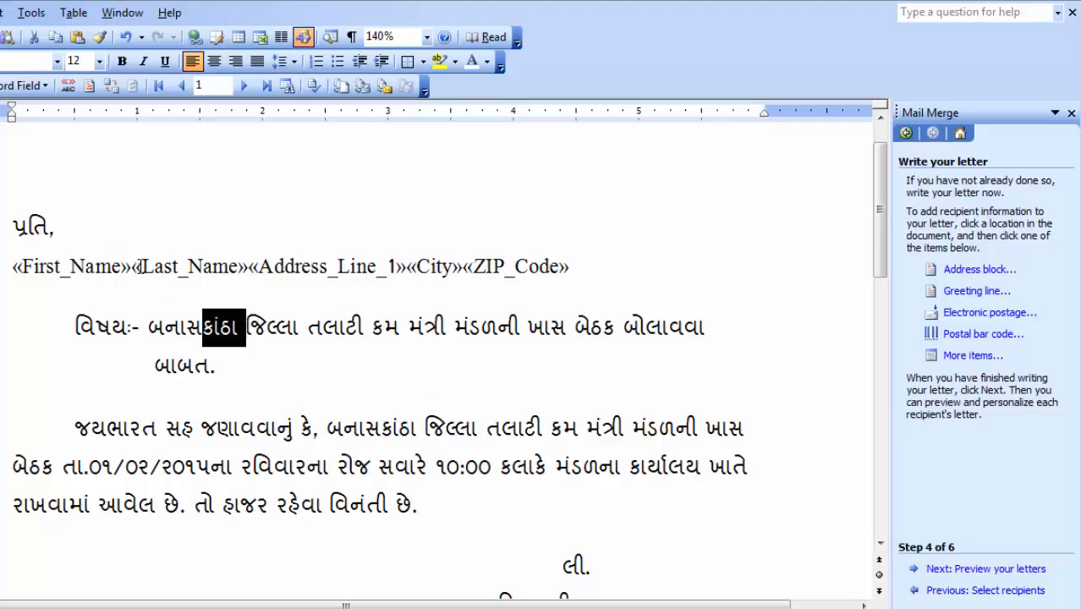
pyautogui.click(138, 266)
pyautogui.write('અ')
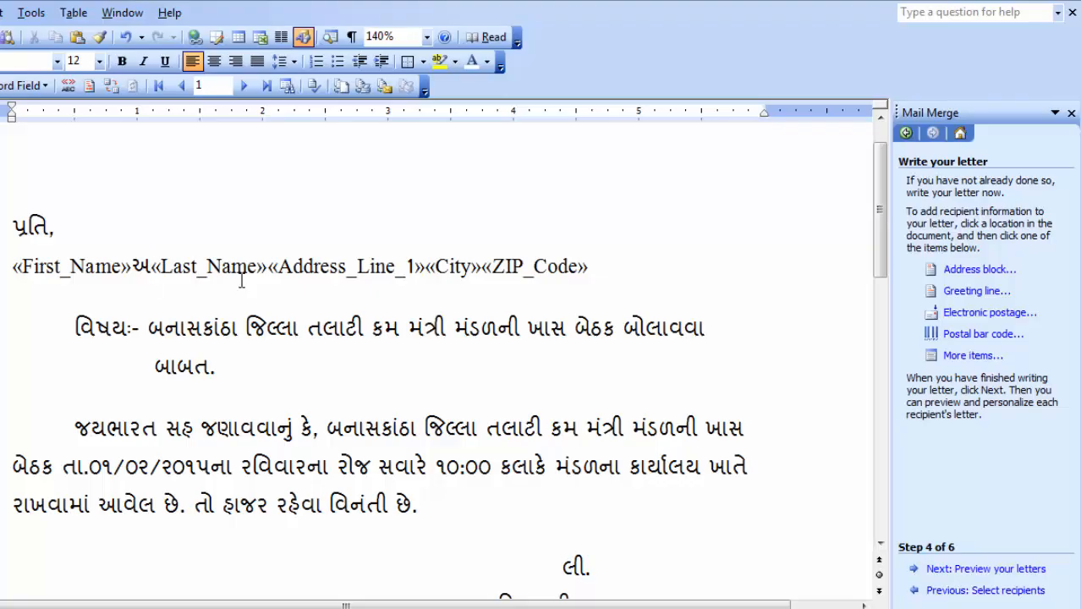
pyautogui.press('BackSpace')
pyautogui.click(256, 269)
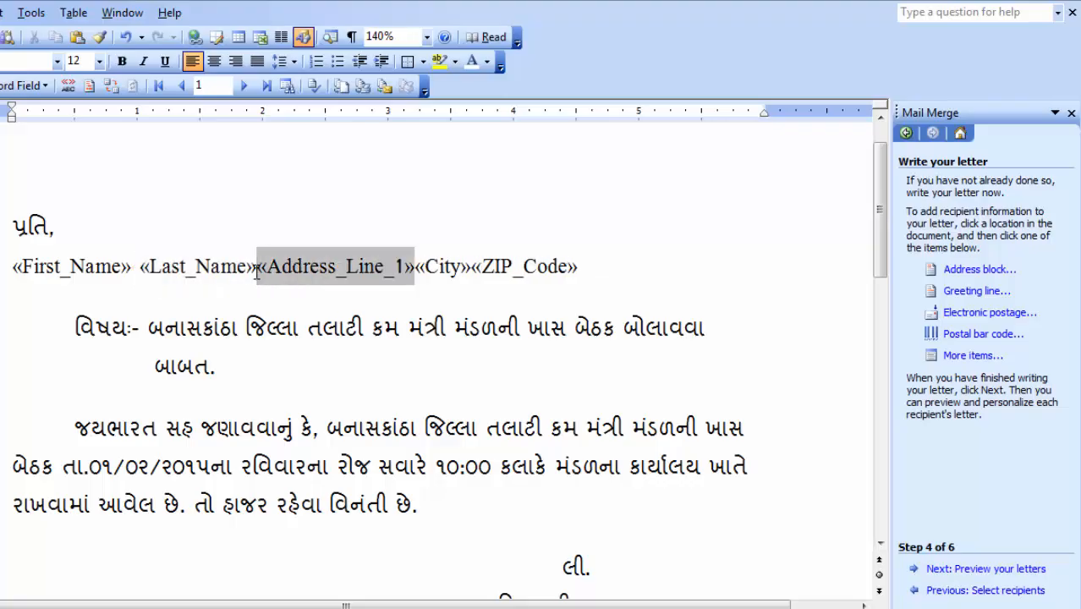
pyautogui.press('Return')
pyautogui.click(170, 298)
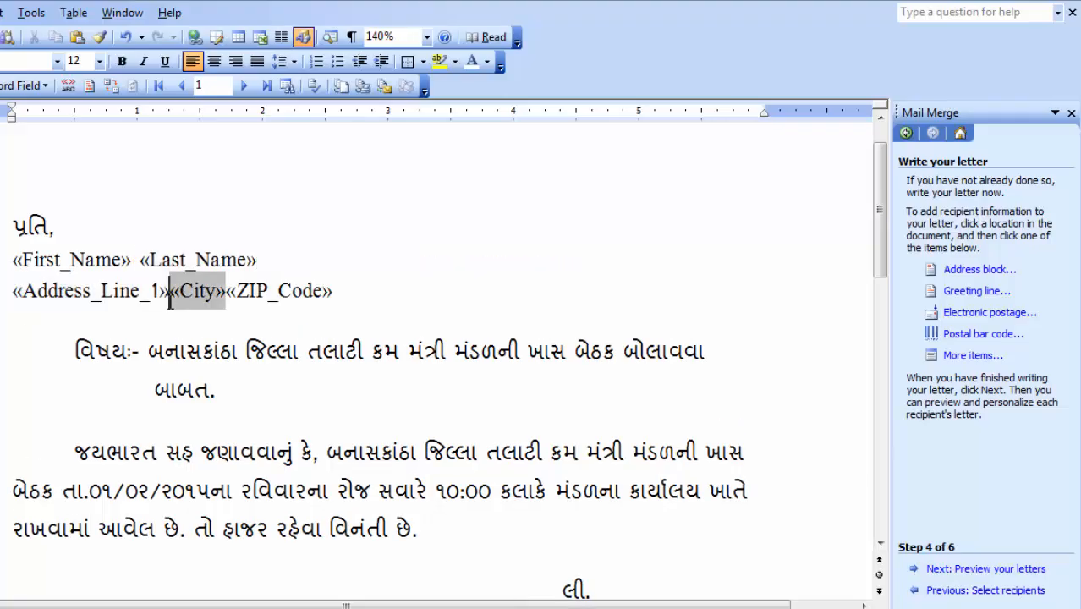
pyautogui.write(',')
pyautogui.click(231, 291)
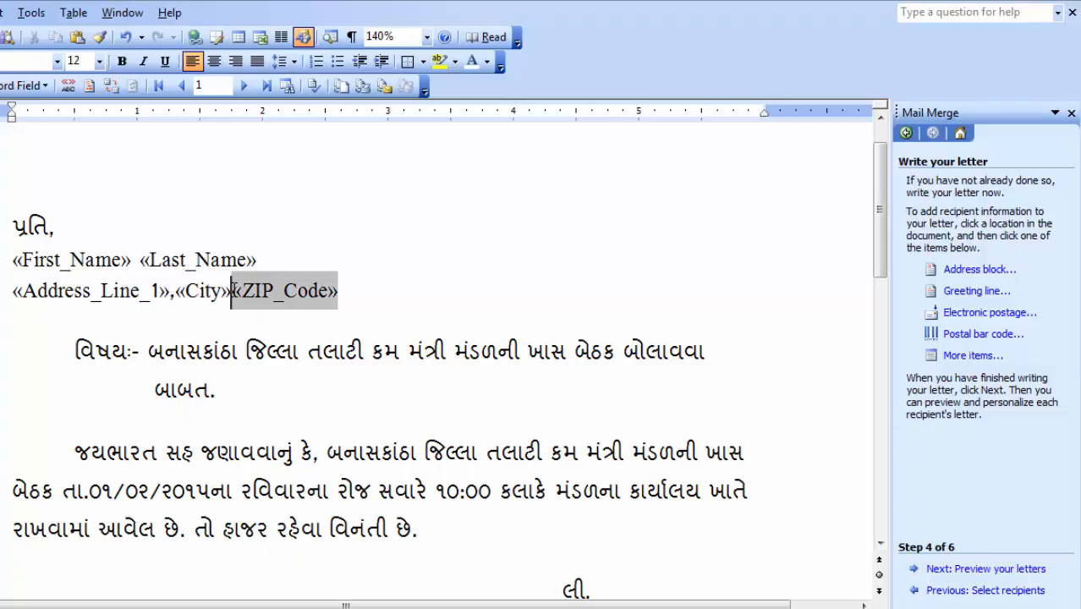
pyautogui.press('Return')
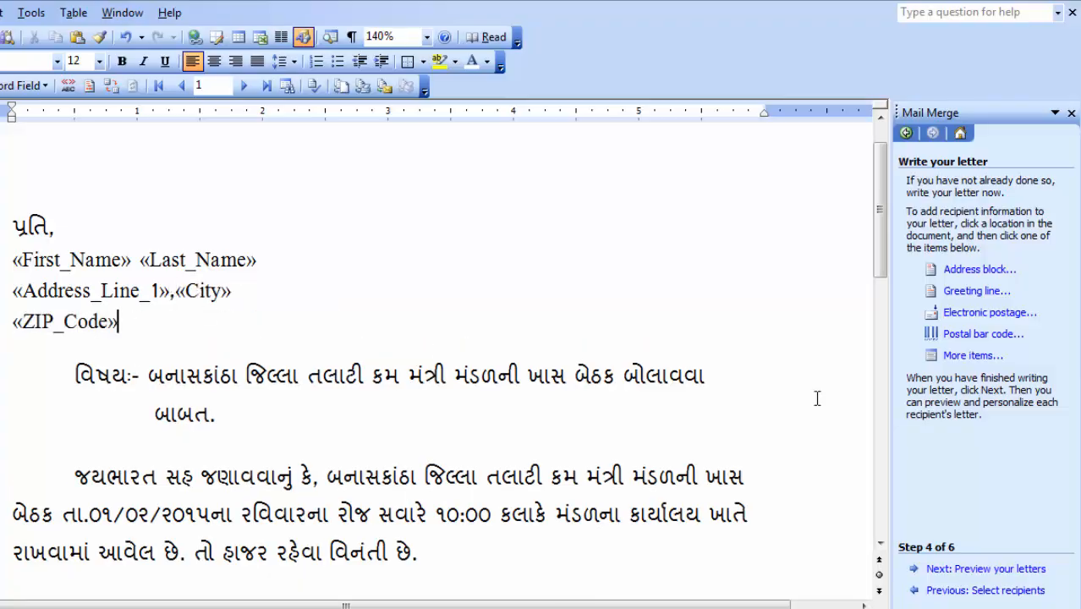
# Step: Preview the merged letters, browsing through to the fourth recipient
pyautogui.click(984, 574)
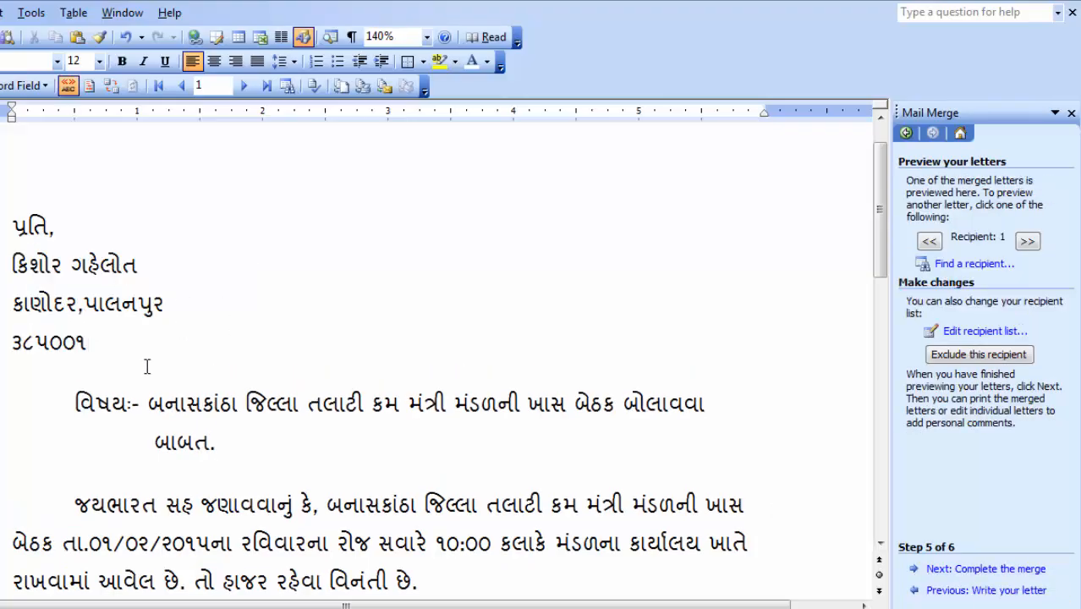
pyautogui.moveTo(147, 367); pyautogui.dragTo(17, 266)
pyautogui.click(378, 366)
pyautogui.click(1027, 242)
pyautogui.click(1027, 242)
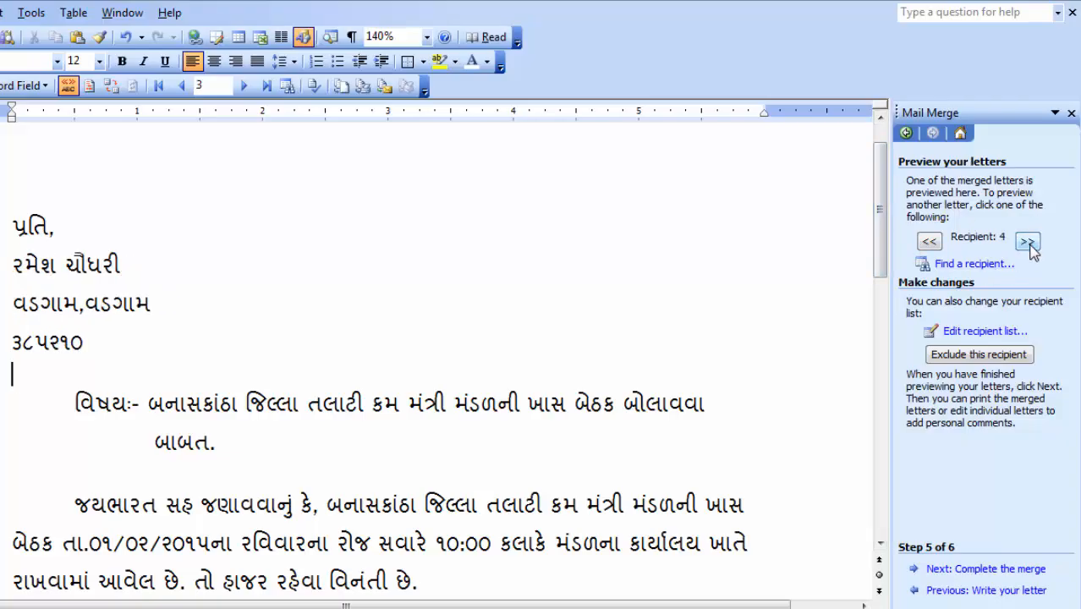
# Step: Choose to edit individual letters, merging all records into a new document
pyautogui.click(977, 571)
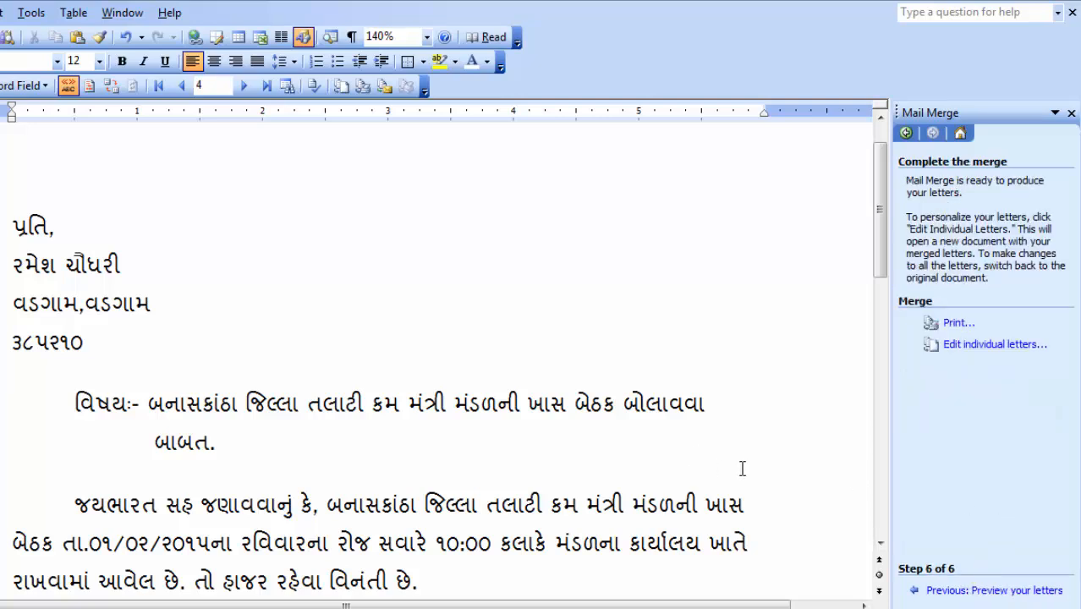
pyautogui.click(980, 352)
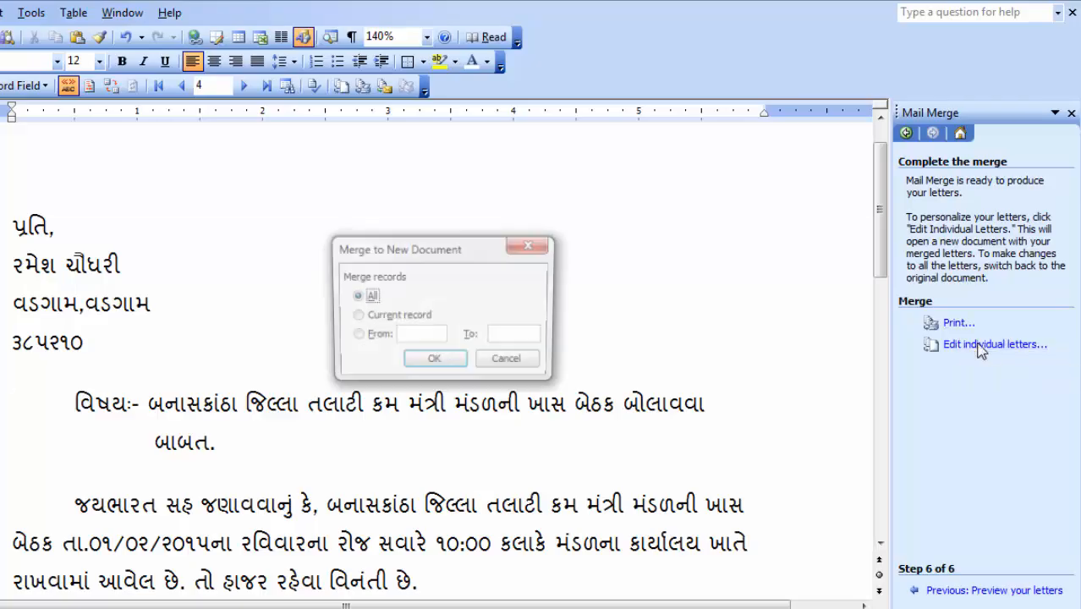
pyautogui.click(435, 363)
# Step: Scroll through the personalised letters in Letters3 and begin saving it under a new name
pyautogui.scroll(-20, 457, 364)
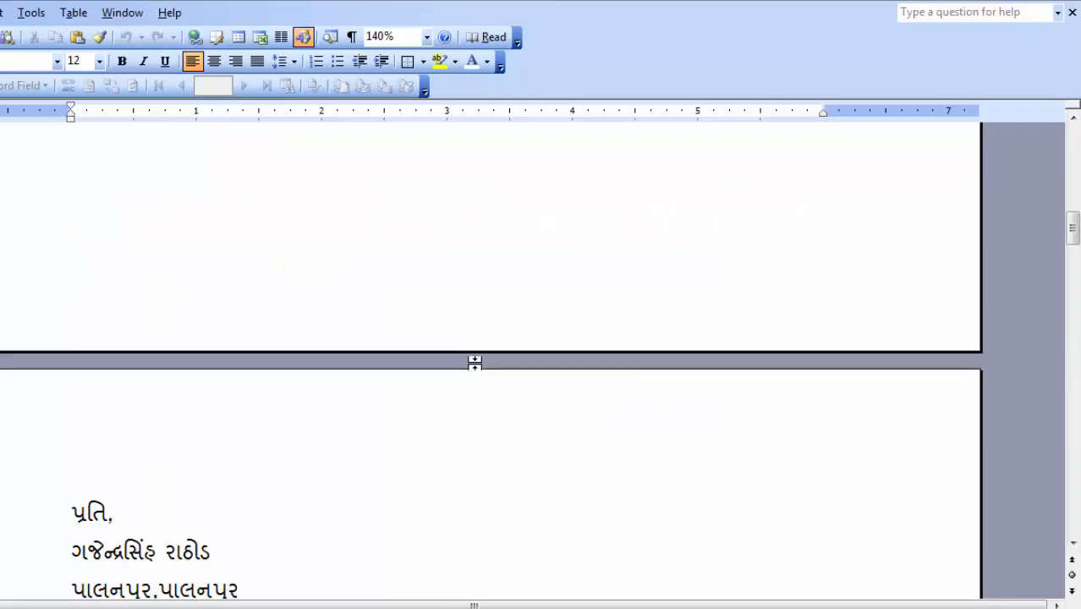
pyautogui.scroll(-20, 483, 368)
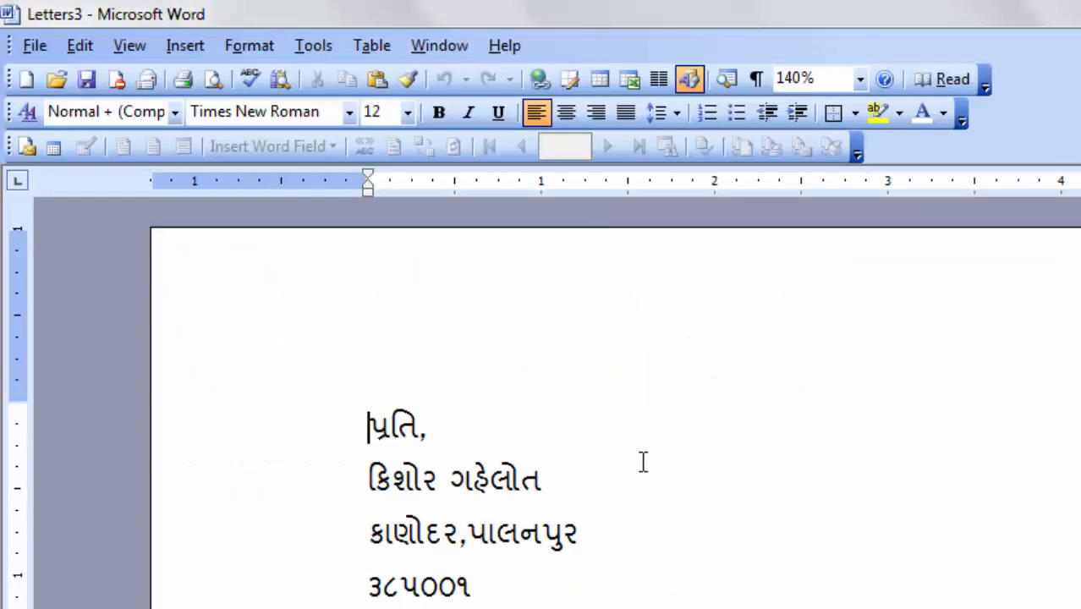
pyautogui.scroll(-5, 518, 320)
pyautogui.click(34, 45)
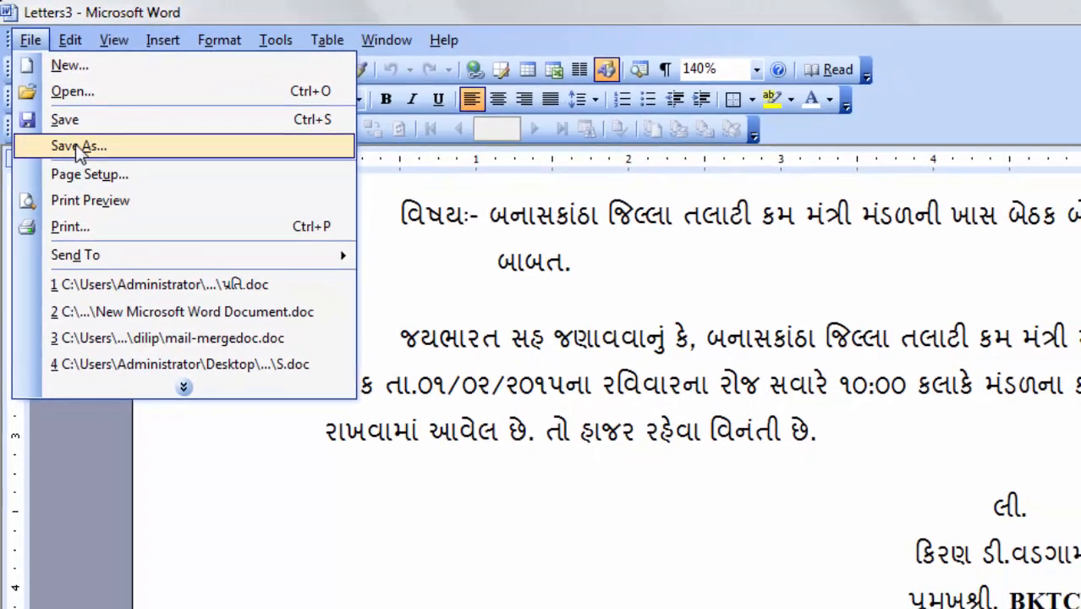
pyautogui.click(79, 145)
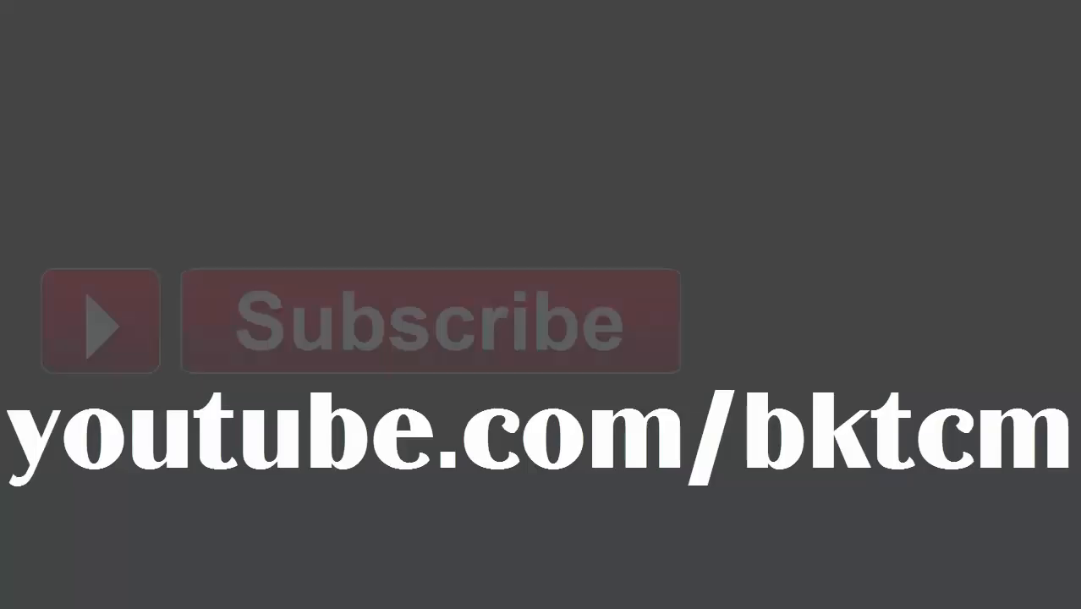